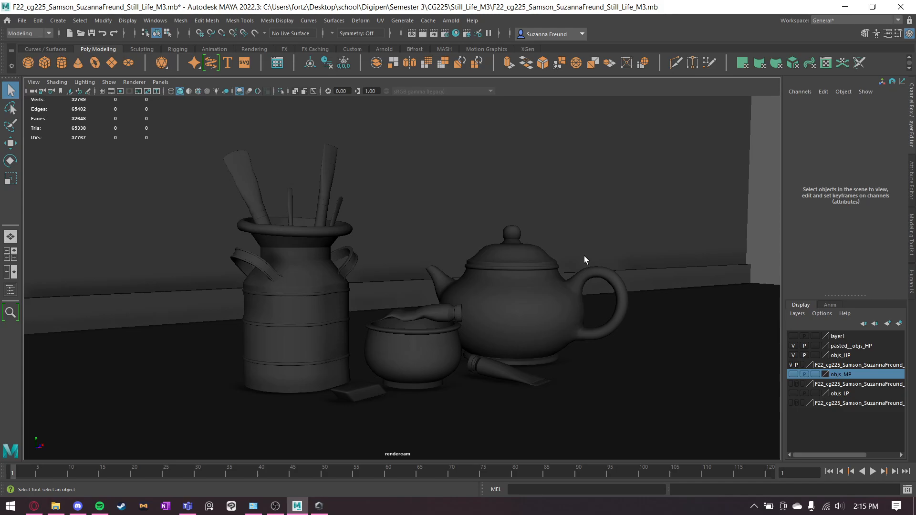
Examine the still-life arrangement and its backdrop from several angles and distances
mouse_move(591, 292)
alt+mouse_down()
mouse_move(584, 323)
mouse_move(585, 294)
mouse_move(640, 294)
mouse_move(581, 299)
alt+mouse_up()
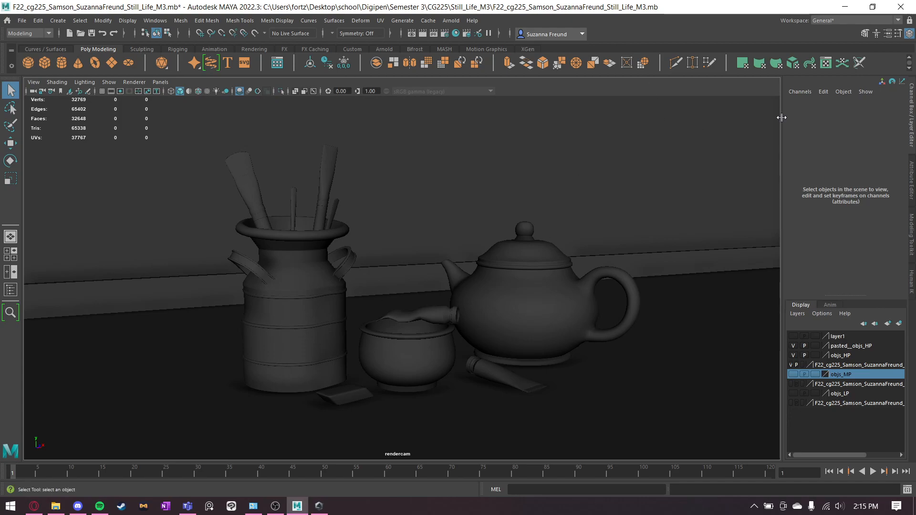
alt+drag(578, 146, 587, 153)
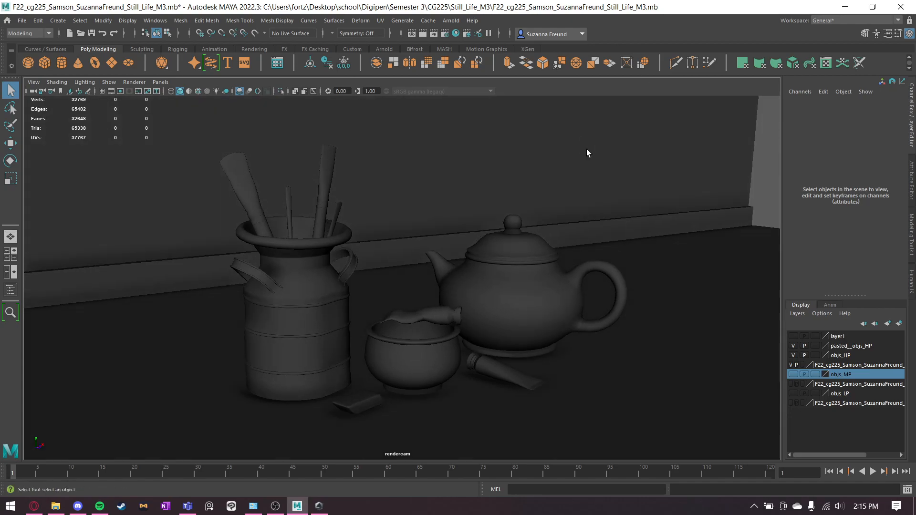
alt+drag(540, 317, 644, 325)
scroll(385, 317, up, 2)
alt+drag(487, 330, 504, 308)
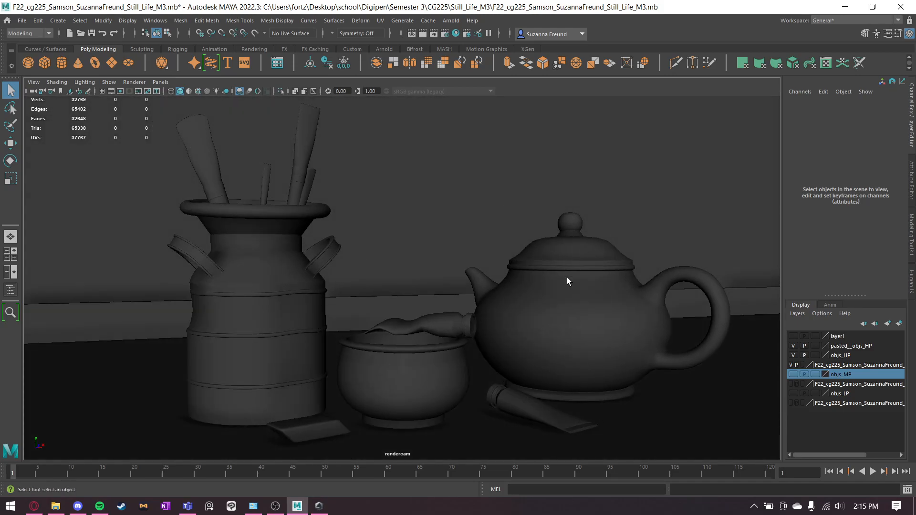
alt+drag(582, 256, 624, 247)
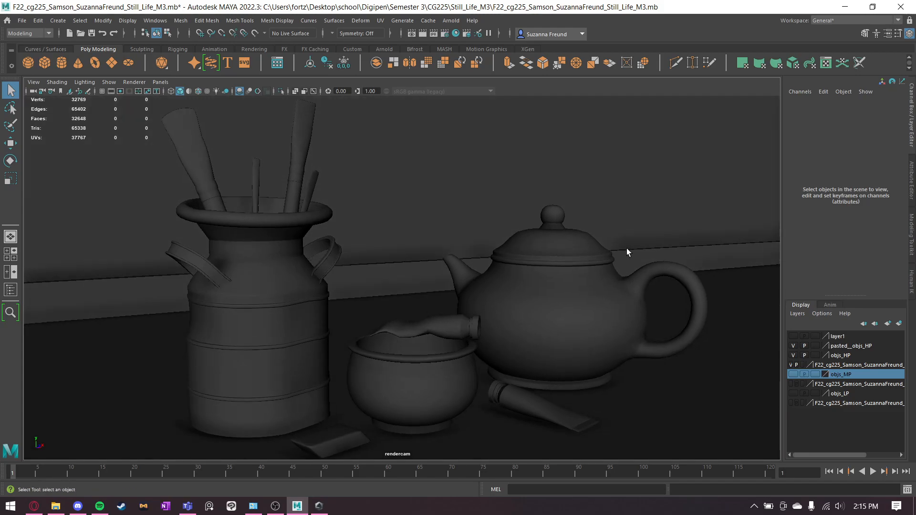
alt+right_drag(624, 248, 602, 247)
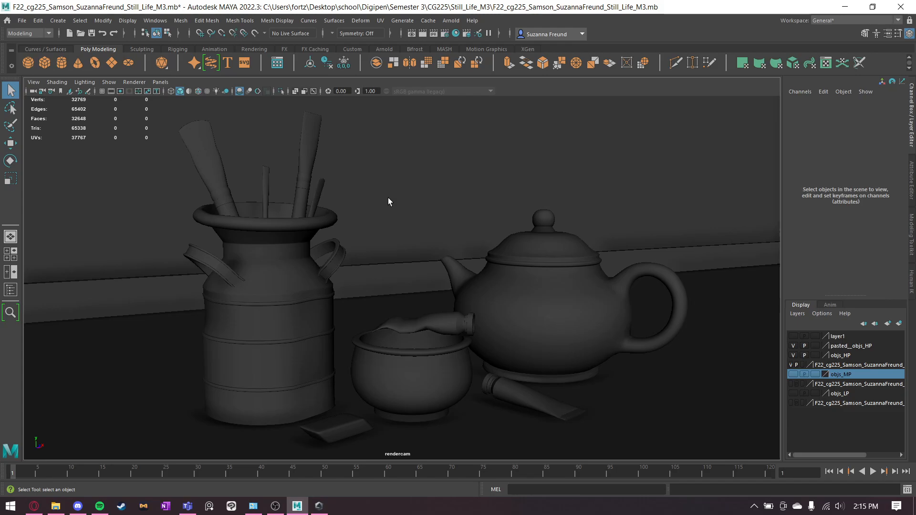
scroll(476, 186, down, 2)
scroll(545, 202, down, 2)
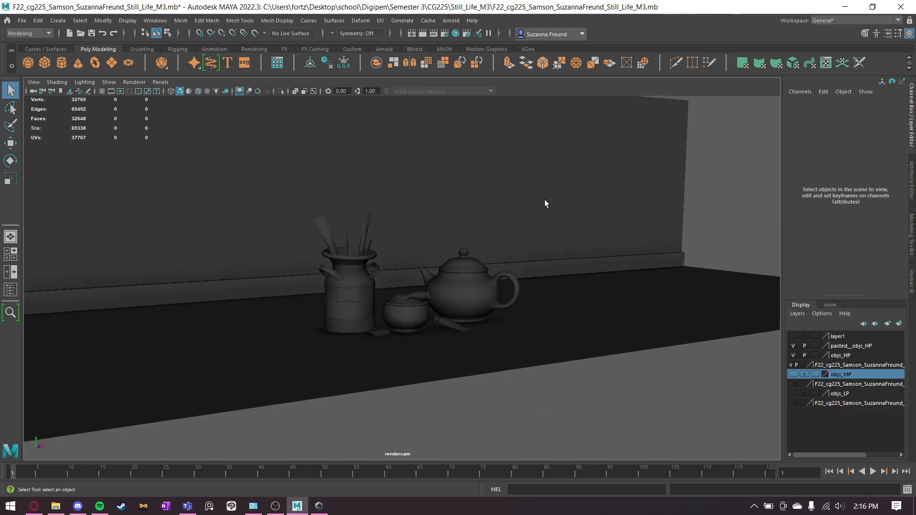
Delete the interior edge loops that run lengthwise across the floor of the backdrop plane
click(484, 189)
alt+drag(425, 237, 358, 215)
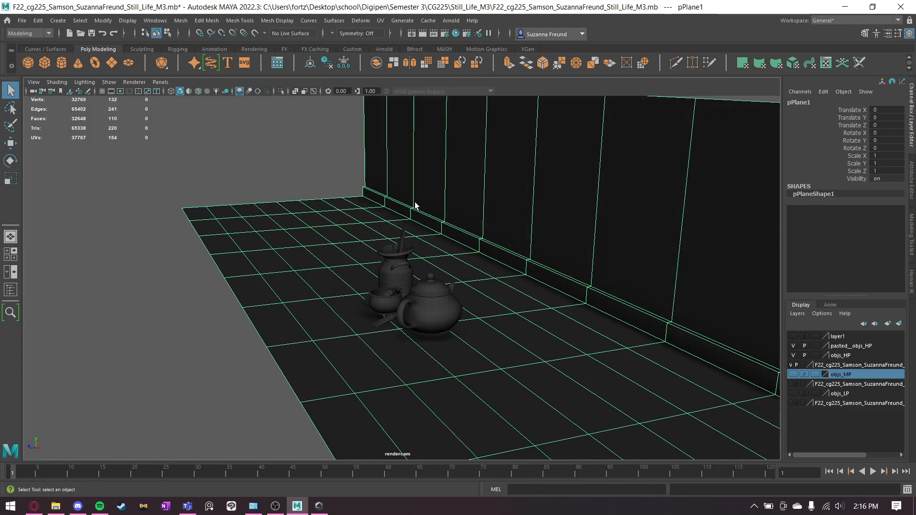
key(F10)
alt+drag(415, 202, 458, 268)
click(499, 300)
shift+double_click(496, 296)
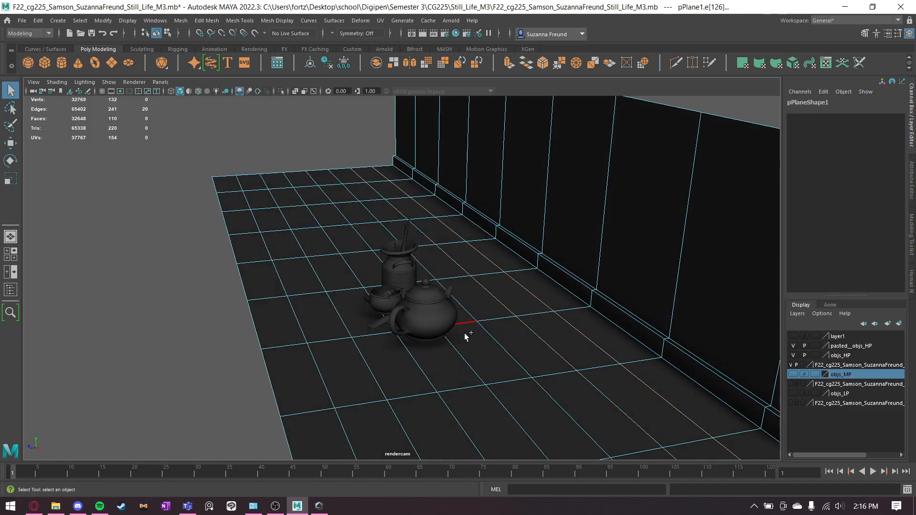
shift+double_click(490, 347)
shift+double_click(465, 356)
shift+double_click(421, 364)
shift+double_click(363, 365)
shift+double_click(331, 359)
key(Delete)
Delete the edge loops crossing the backdrop plane's floor and wall, and return to object selection with nothing selected
alt+drag(331, 358, 648, 346)
double_click(628, 341)
shift+double_click(553, 334)
shift+double_click(479, 329)
shift+double_click(408, 328)
shift+double_click(352, 301)
shift+double_click(306, 276)
shift+double_click(261, 262)
shift+double_click(184, 240)
key(Delete)
scroll(491, 264, up, 5)
right_drag(485, 242, 434, 261)
alt+drag(434, 262, 468, 241)
alt+right_drag(468, 241, 652, 307)
alt+drag(653, 308, 461, 314)
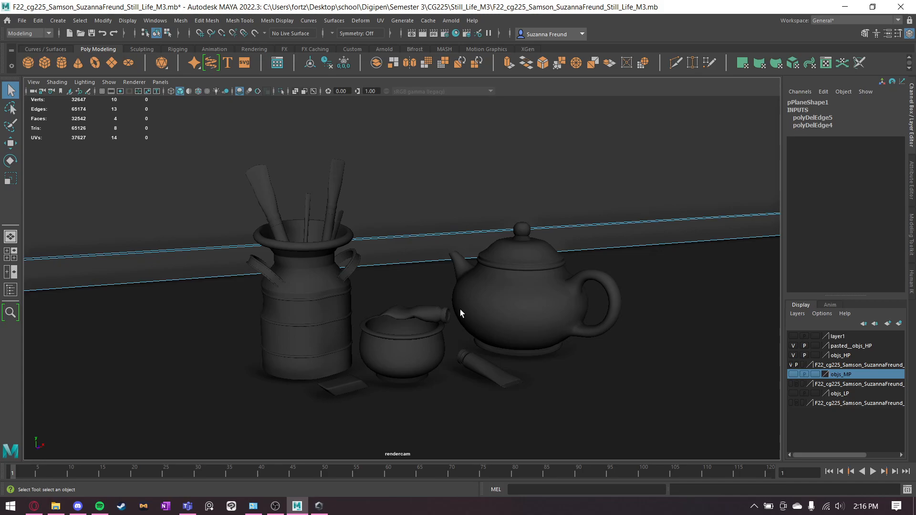
right_drag(377, 225, 443, 196)
click(478, 180)
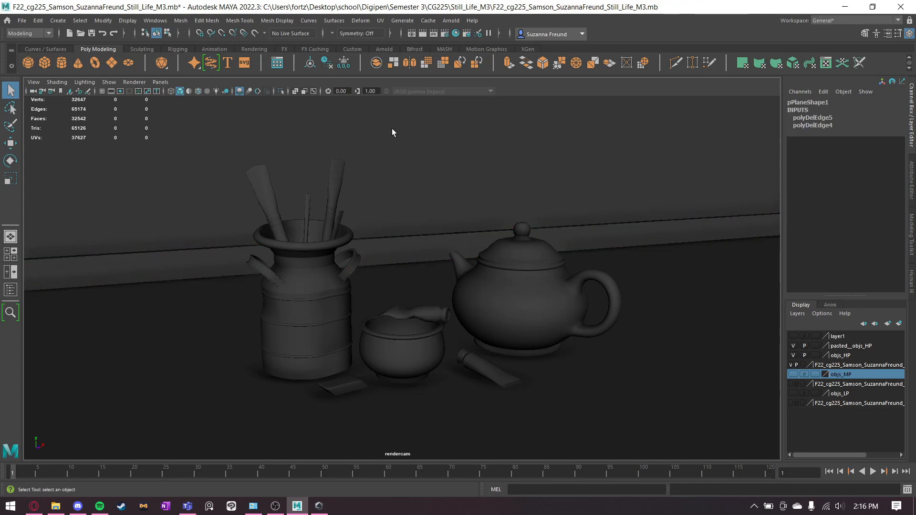
Examine the simplified backdrop and the still-life objects from the sides, from above and from farther away
alt+drag(459, 303, 406, 292)
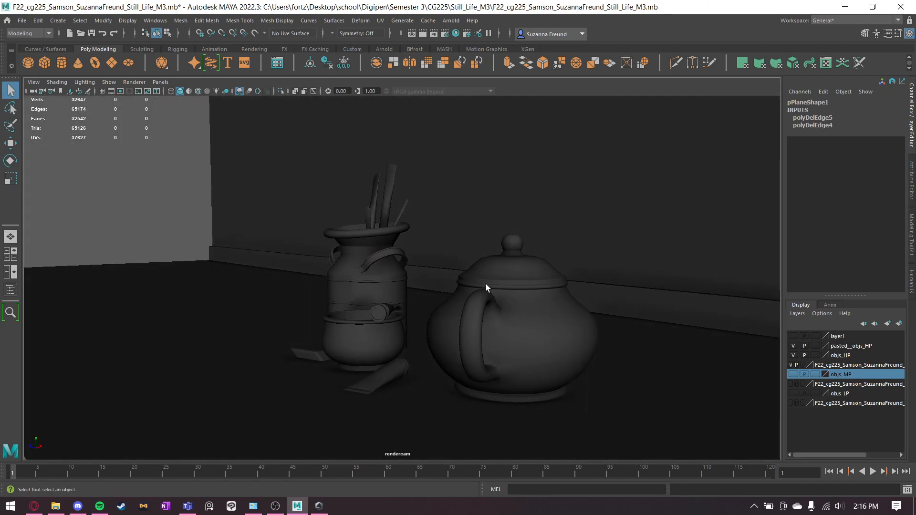
alt+drag(502, 310, 557, 332)
alt+drag(507, 299, 509, 287)
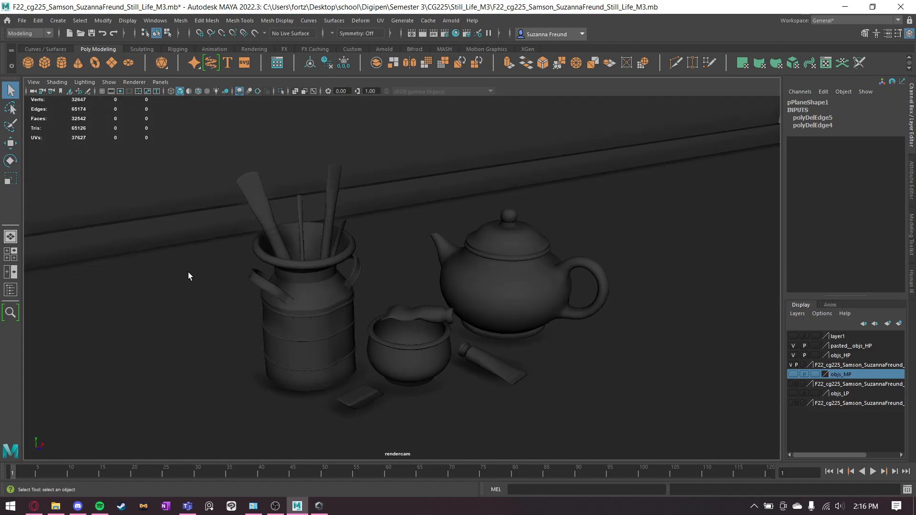
alt+drag(356, 286, 354, 279)
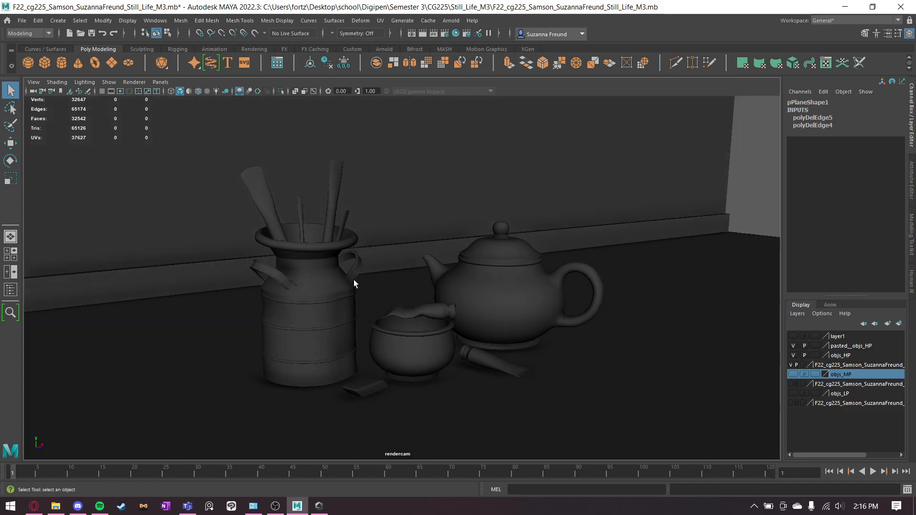
scroll(408, 219, down, 8)
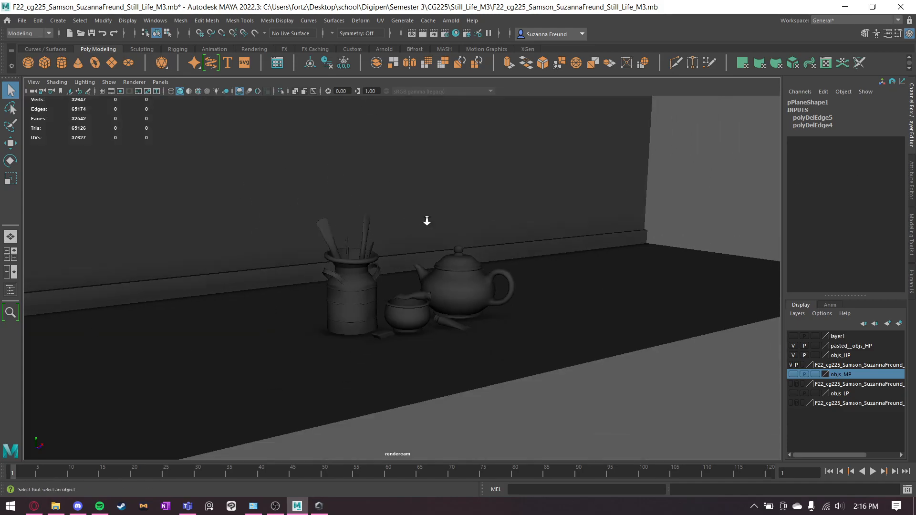
alt+drag(577, 255, 504, 253)
scroll(368, 266, up, 5)
alt+drag(377, 296, 472, 304)
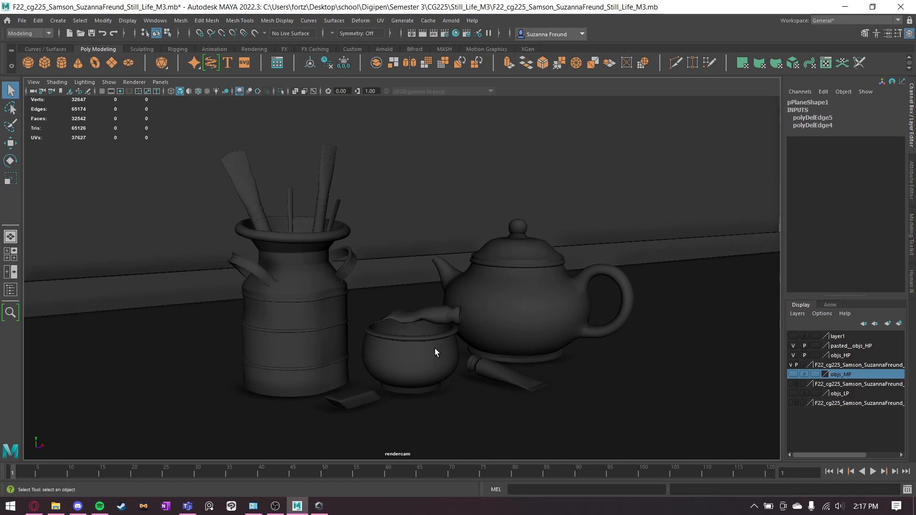
scroll(434, 348, down, 10)
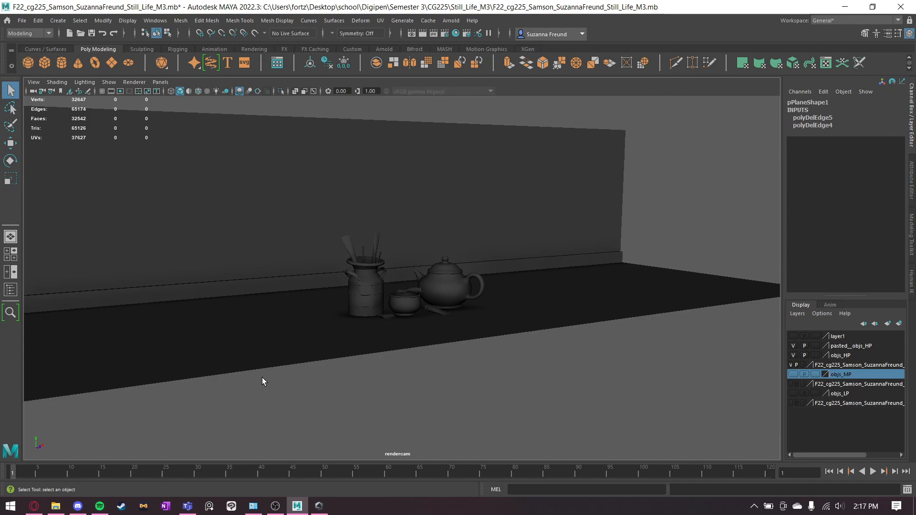
scroll(261, 376, down, 3)
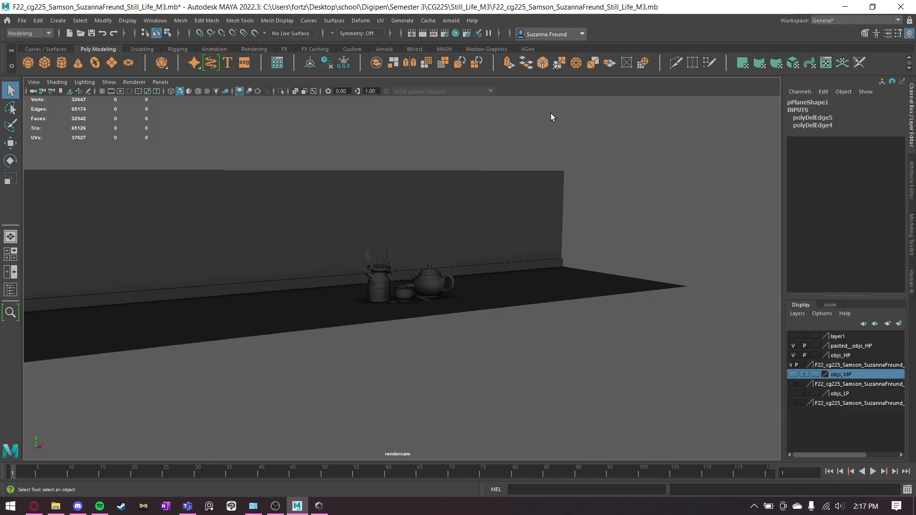
Inspect the paint tube, the milk can and the brushes by selecting them in turn, and clear the selection
click(382, 50)
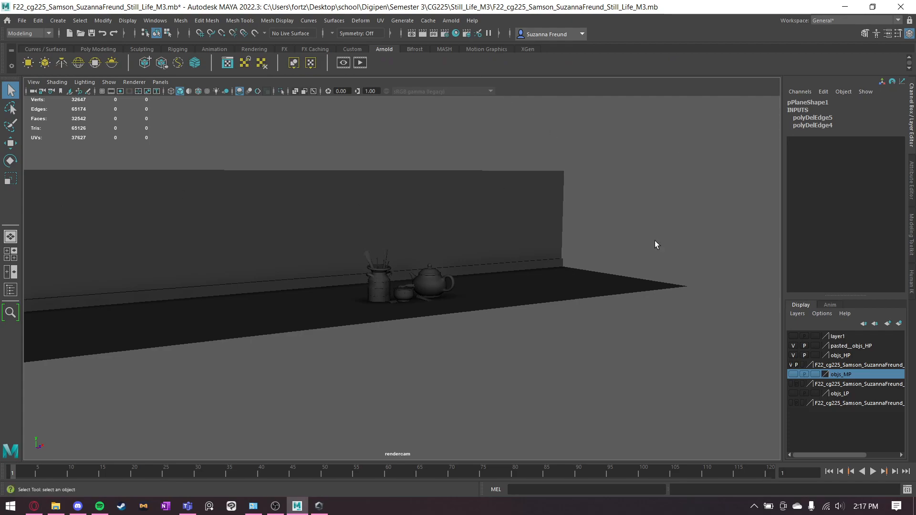
scroll(369, 260, up, 6)
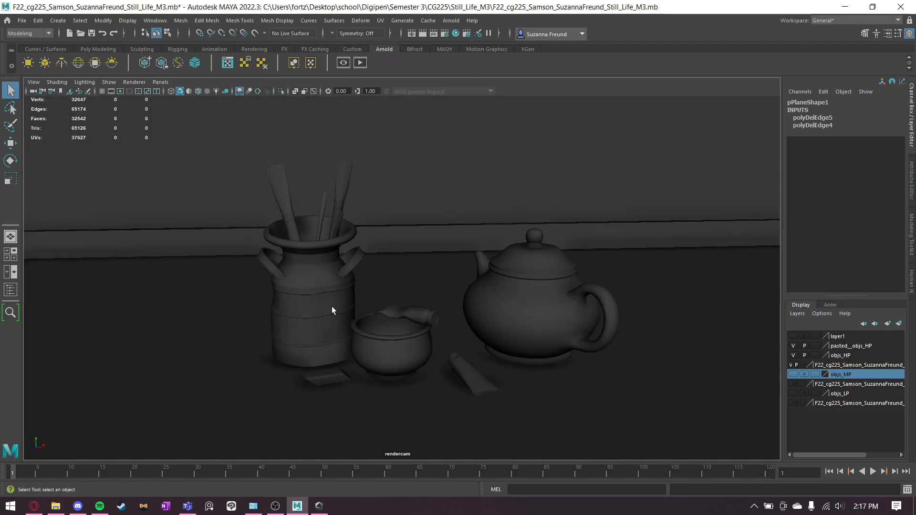
scroll(430, 323, up, 4)
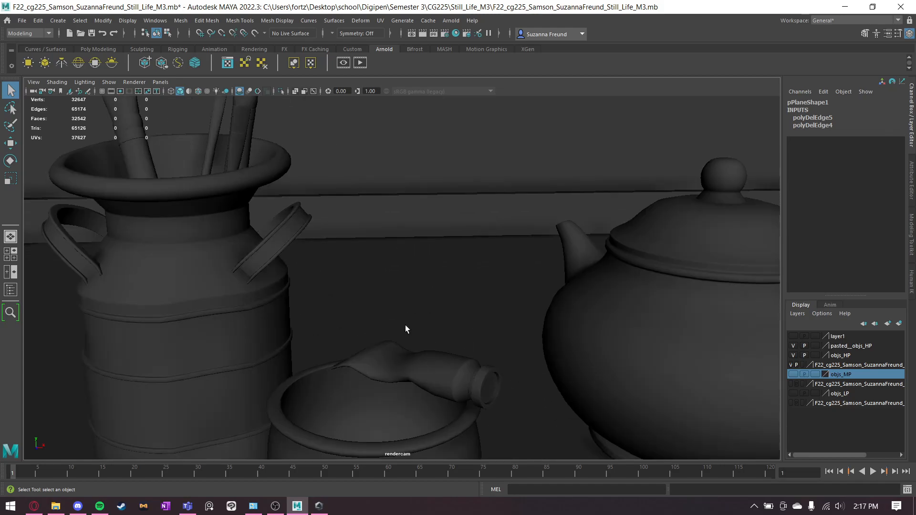
click(420, 367)
scroll(418, 365, up, 3)
click(125, 322)
scroll(327, 291, down, 6)
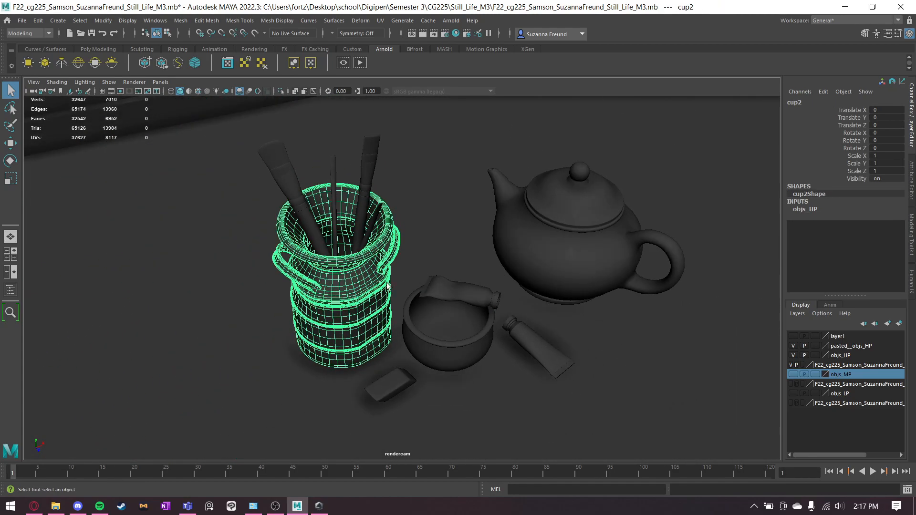
click(293, 180)
alt+drag(322, 197, 336, 201)
shift+click(330, 199)
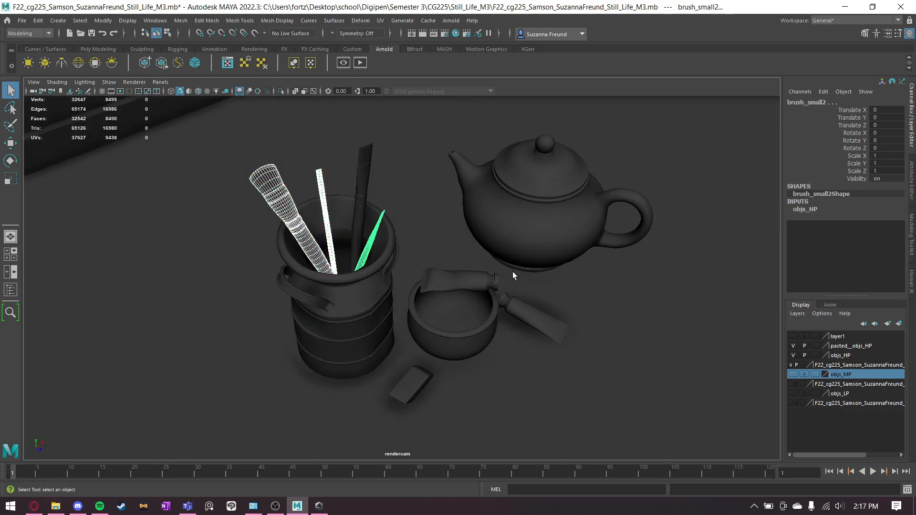
alt+drag(513, 271, 321, 184)
click(401, 242)
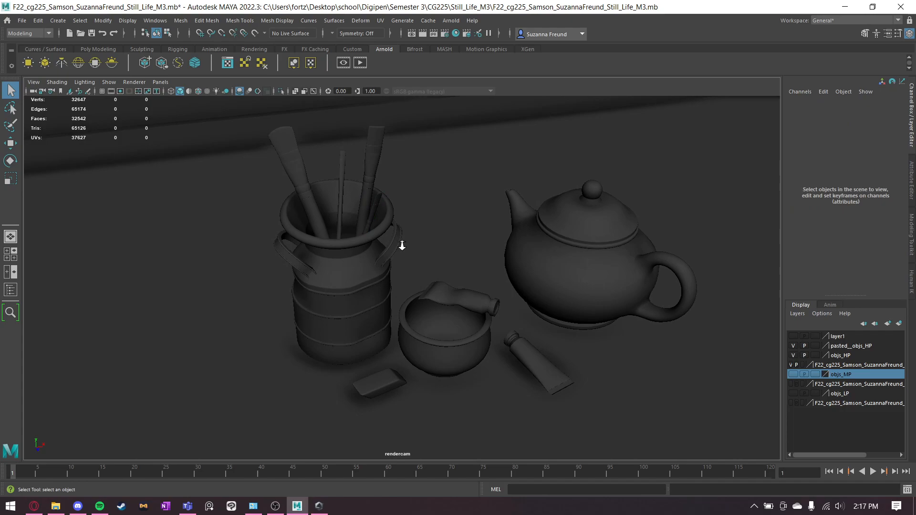
Add an Arnold skydome light to the scene and frame the still life in the rendercam view
scroll(402, 247, down, 5)
alt+drag(478, 245, 494, 239)
alt+right_drag(495, 239, 485, 337)
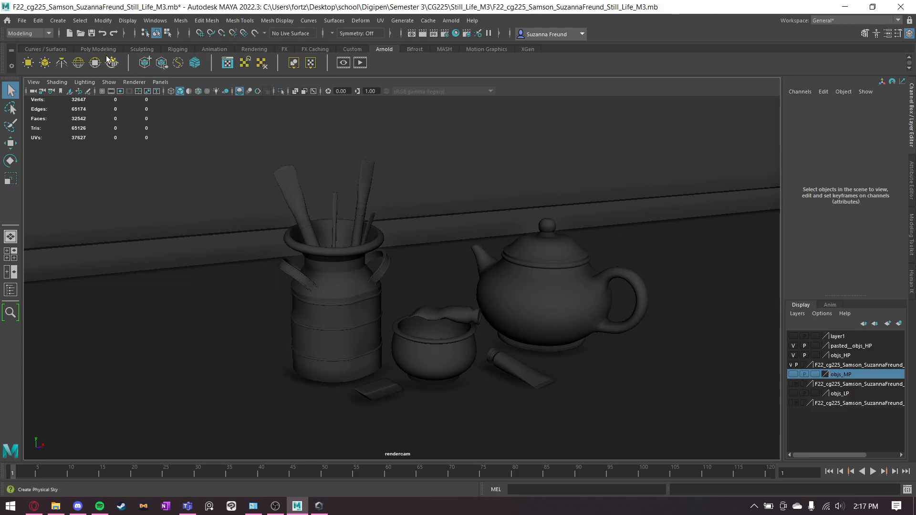
click(78, 62)
scroll(568, 220, down, 5)
alt+drag(569, 219, 356, 224)
alt+right_drag(356, 225, 428, 246)
alt+drag(428, 246, 478, 270)
alt+right_drag(479, 273, 717, 303)
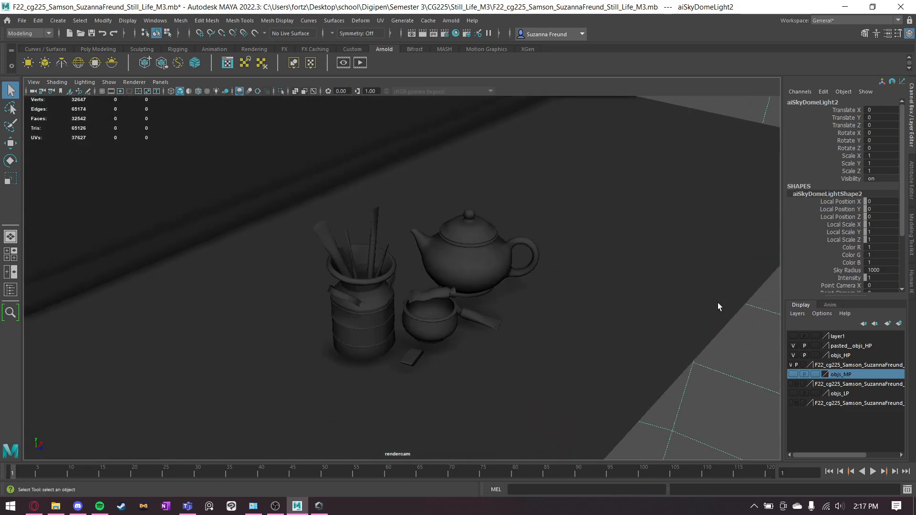
alt+drag(717, 303, 636, 276)
alt+right_drag(352, 292, 554, 292)
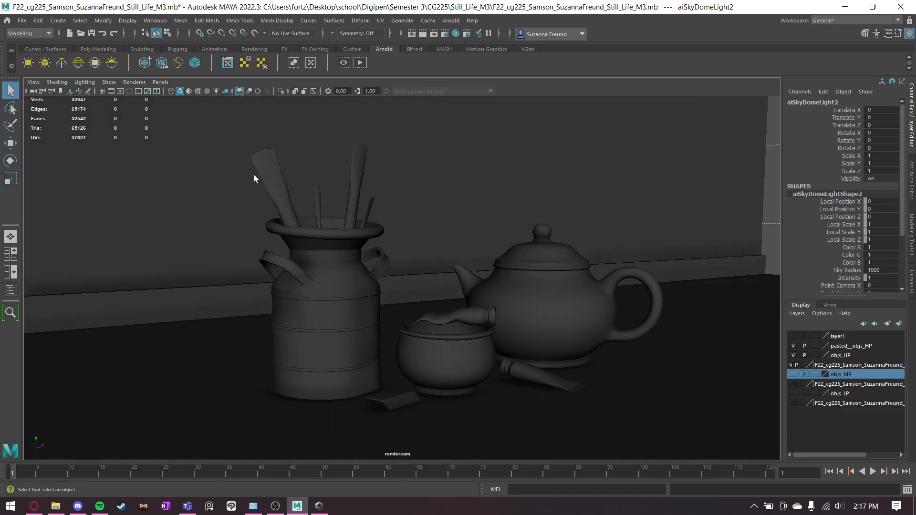
alt+drag(239, 193, 323, 146)
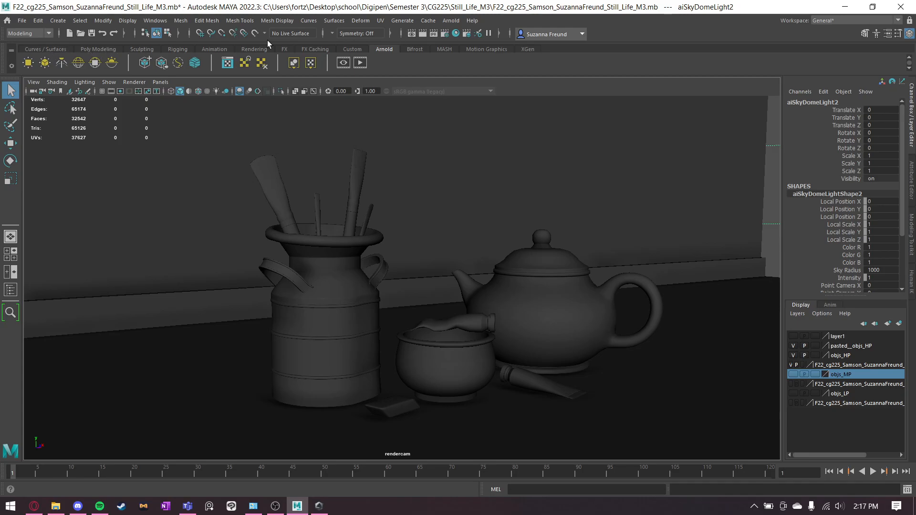
Reapply Arnold as the viewport renderer and dock its ViewportRenderer Options above the channel box
click(134, 82)
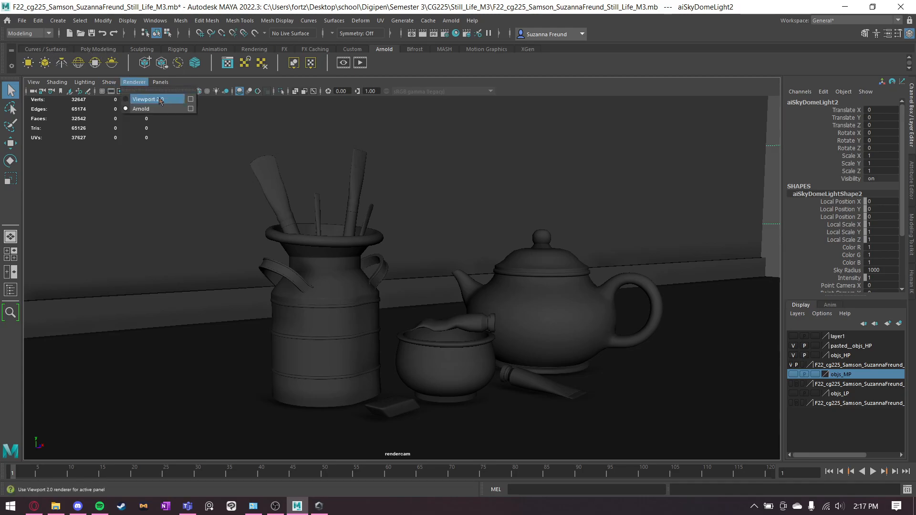
click(139, 100)
click(131, 83)
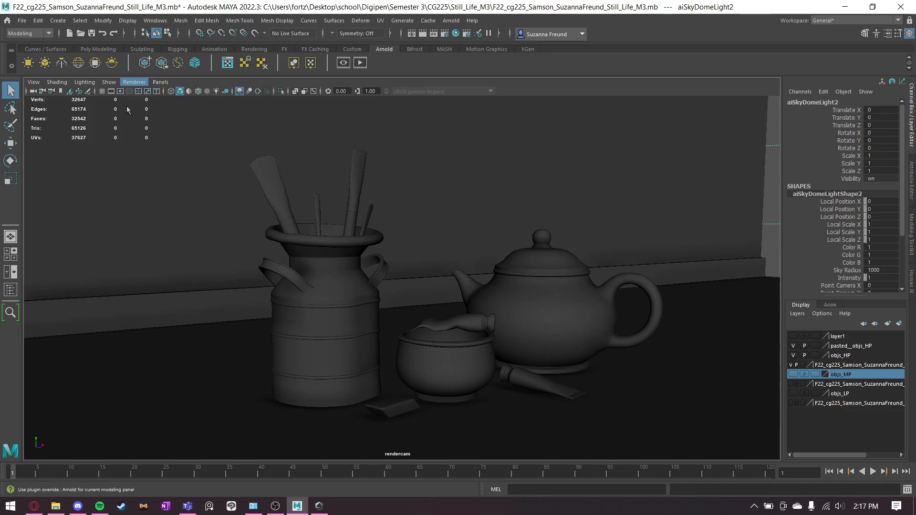
click(126, 107)
drag(363, 125, 828, 79)
drag(840, 175, 839, 129)
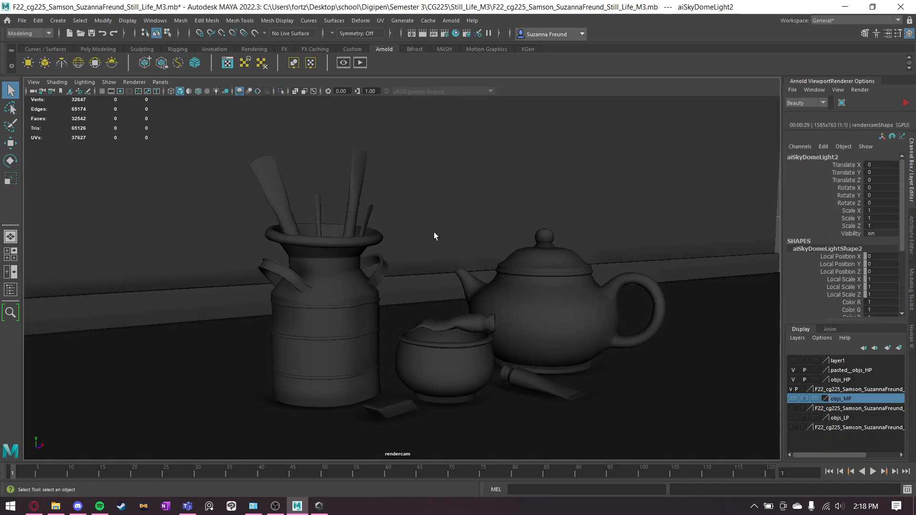
Deselect the skydome light, run a live Arnold IPR render of the still life in the viewport, and stop it
alt+drag(407, 240, 461, 229)
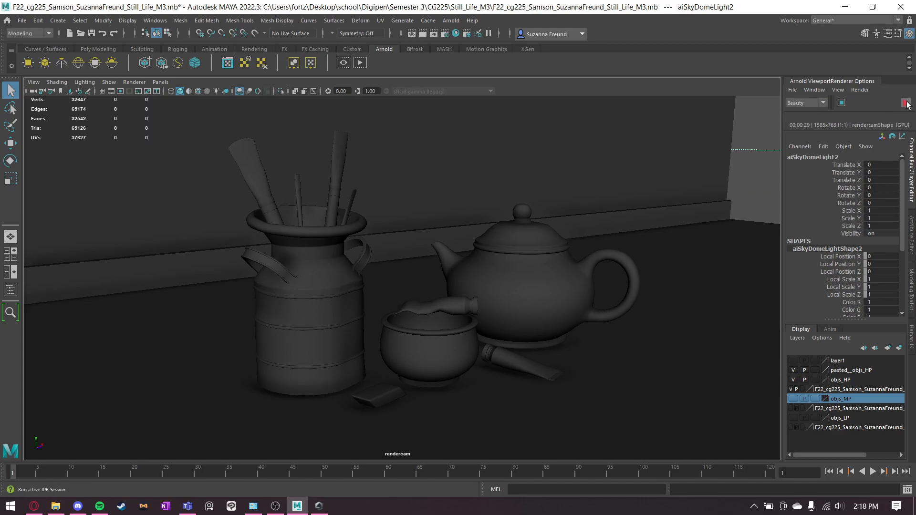
click(744, 149)
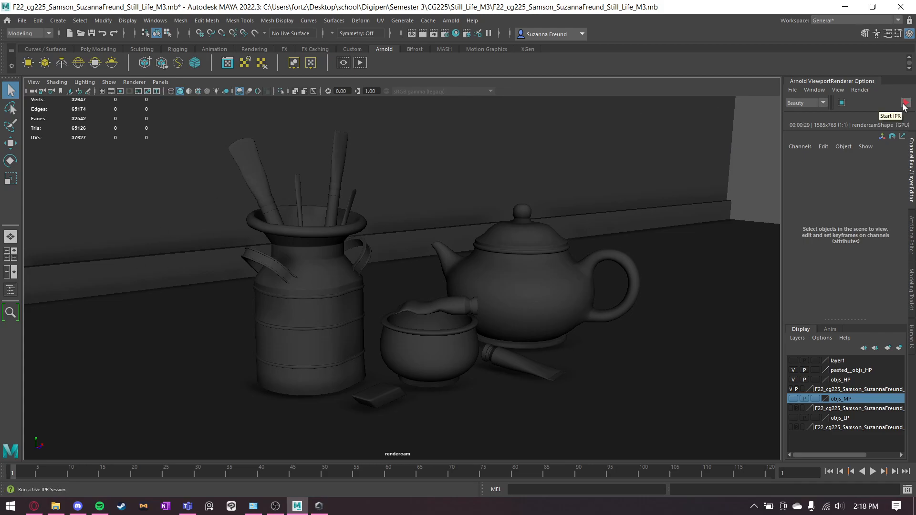
click(904, 104)
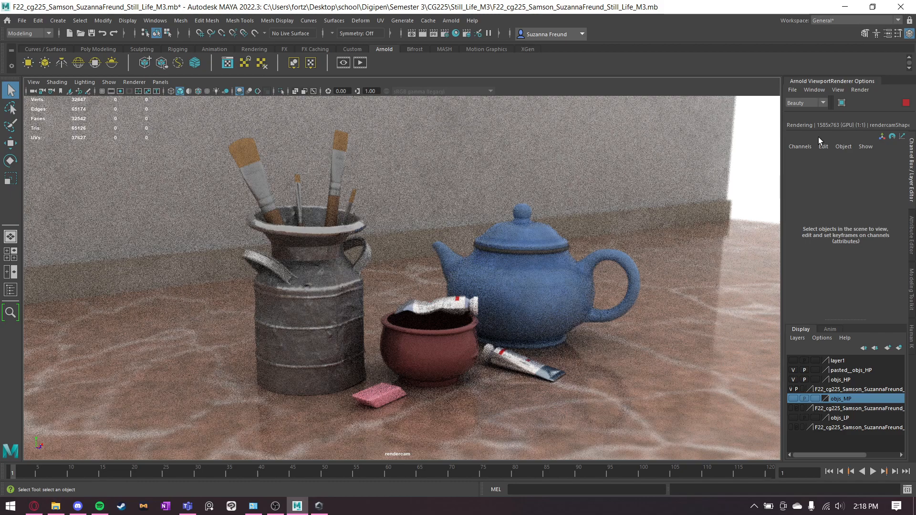
click(905, 103)
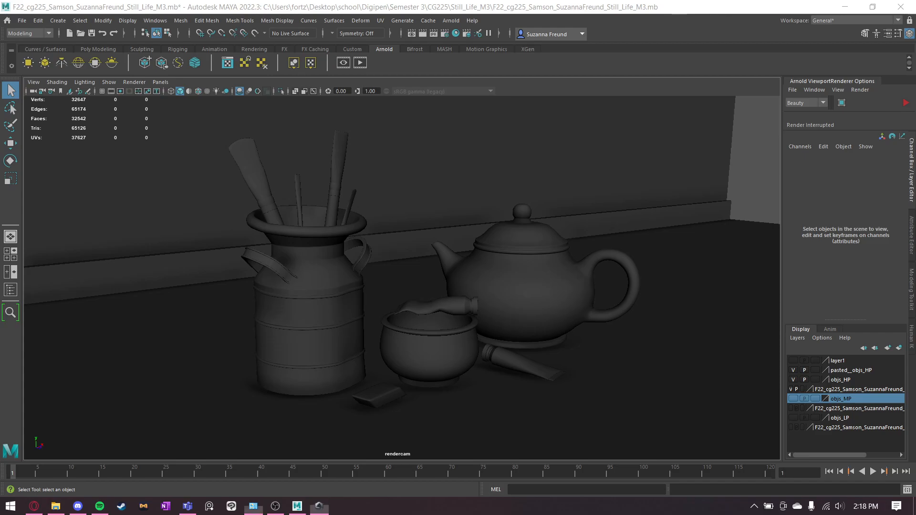
Switch to the Windows Power Options window and select the Power Saver plan
key(alt+Tab)
click(315, 369)
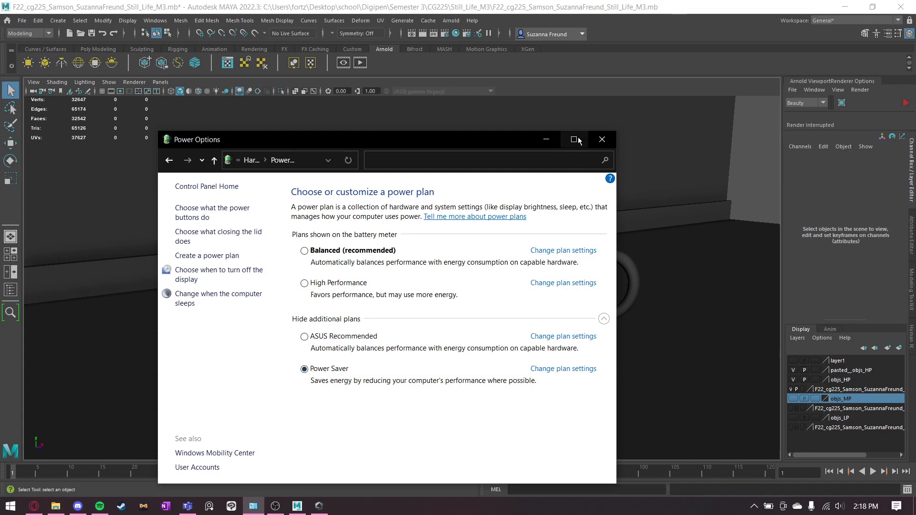
Minimize the Power Options window, select the Arnold skydome light in the scene and show its shape attributes
click(546, 140)
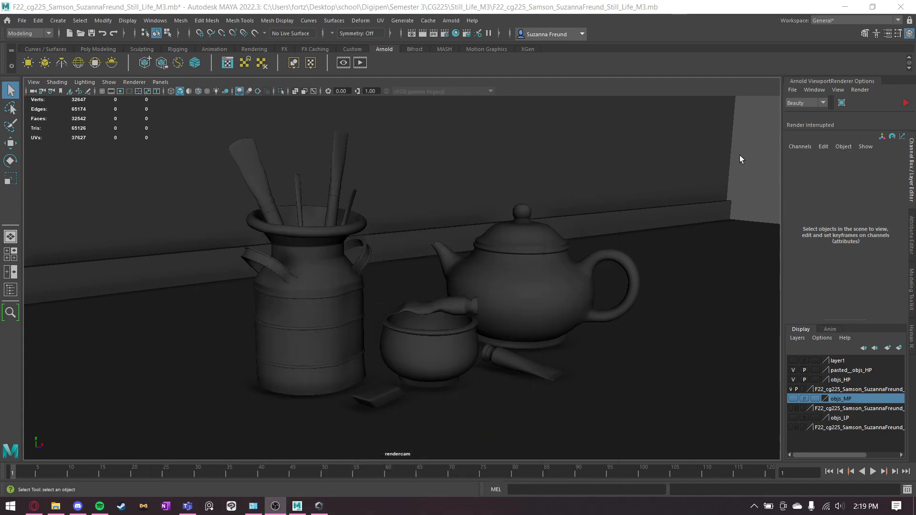
alt+drag(540, 278, 513, 291)
alt+right_drag(344, 359, 419, 354)
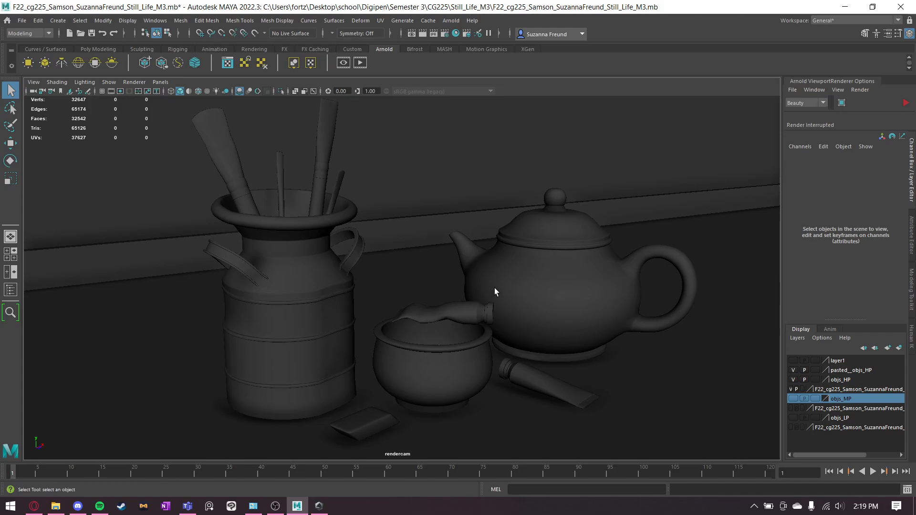
alt+drag(501, 288, 412, 262)
scroll(428, 266, down, 5)
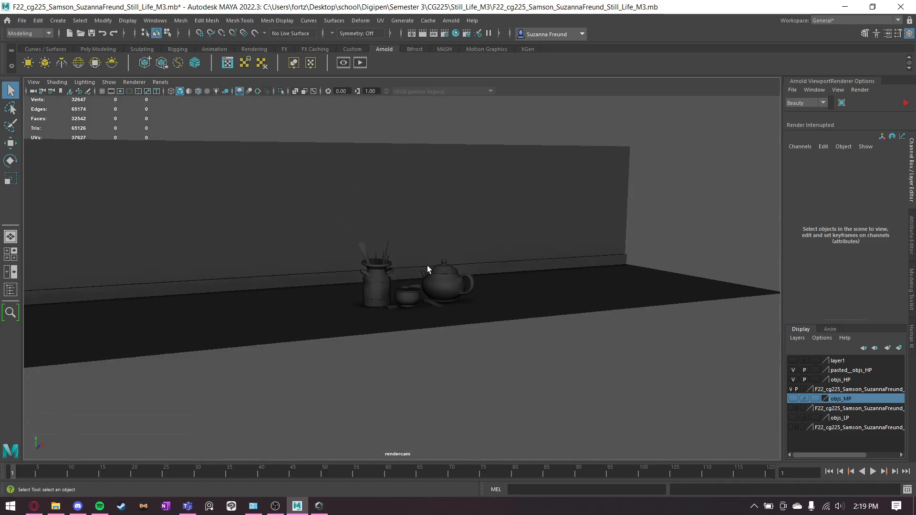
click(716, 181)
scroll(615, 351, up, 6)
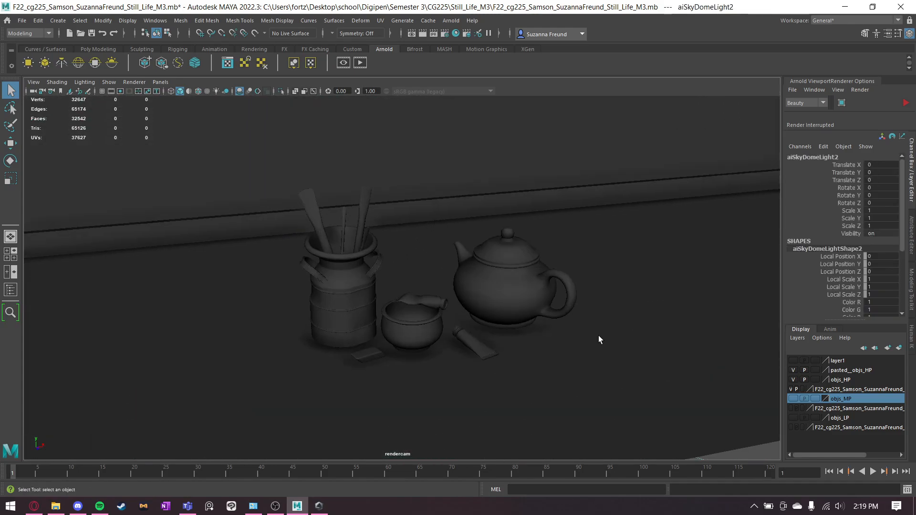
scroll(403, 352, down, 4)
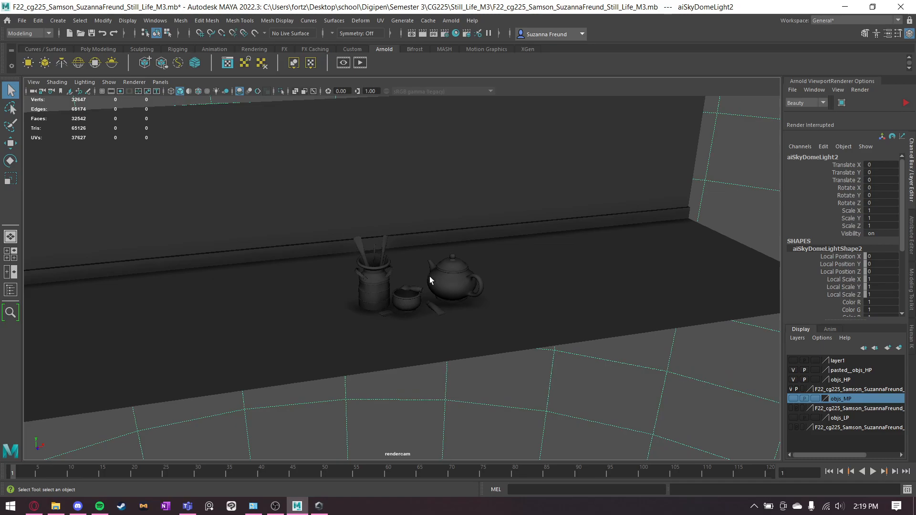
alt+drag(429, 281, 374, 262)
alt+drag(313, 165, 394, 164)
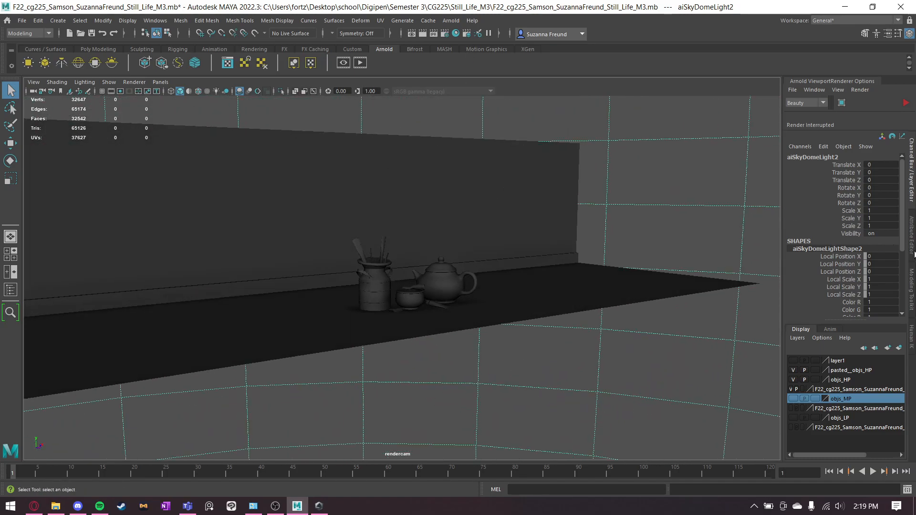
click(912, 239)
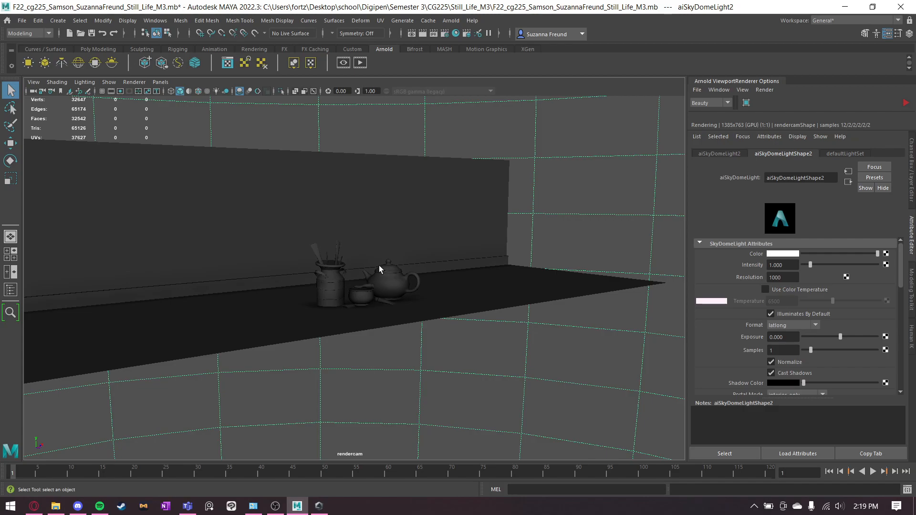
scroll(379, 265, up, 6)
alt+drag(376, 263, 365, 284)
scroll(532, 276, down, 5)
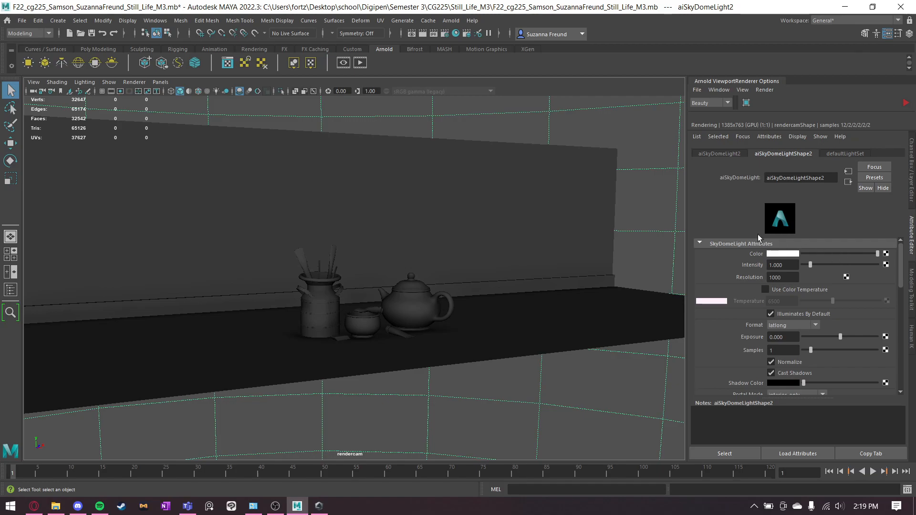
scroll(362, 311, up, 4)
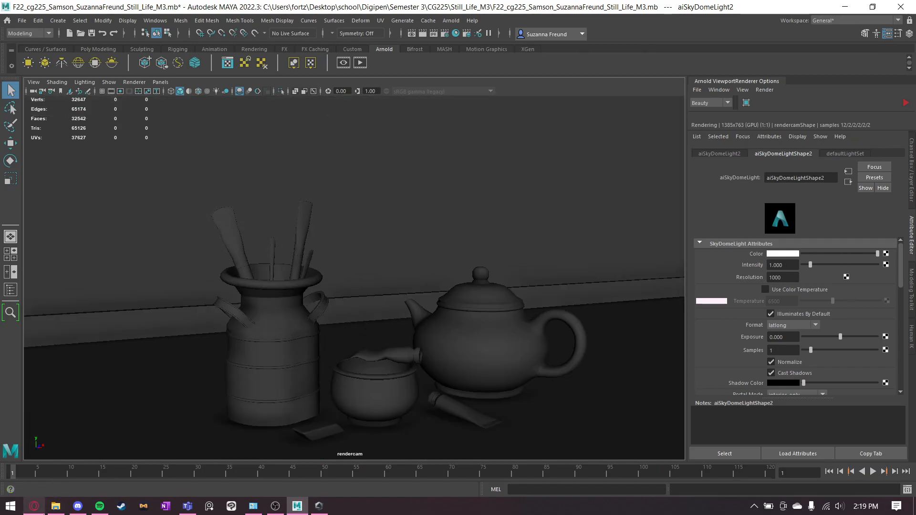
Switch to the Opera browser, load hdri-haven.com and dismiss the ad-blocker notice
click(32, 509)
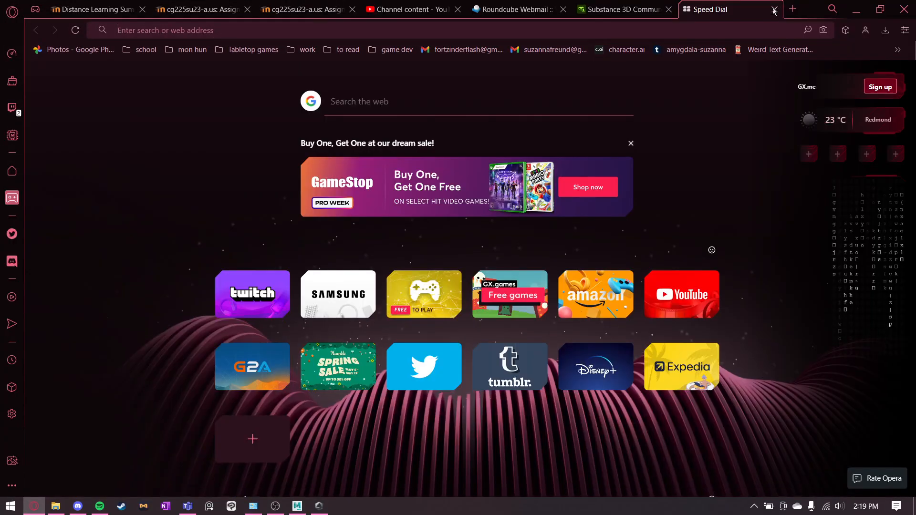
click(707, 27)
text(hd)
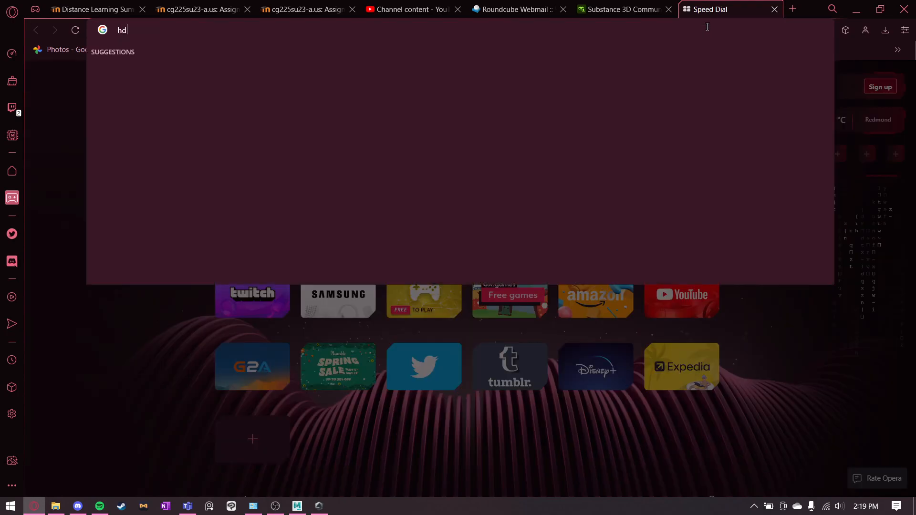
text(ri-ha)
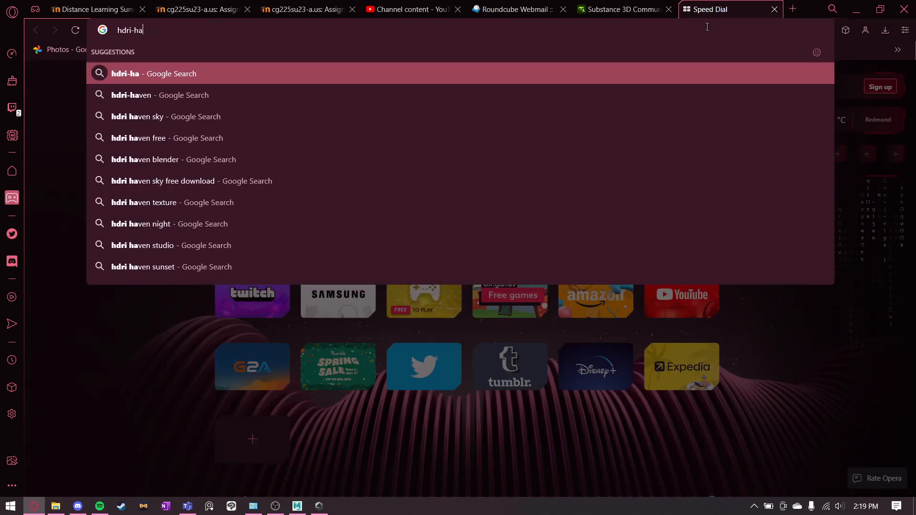
text(ven.com)
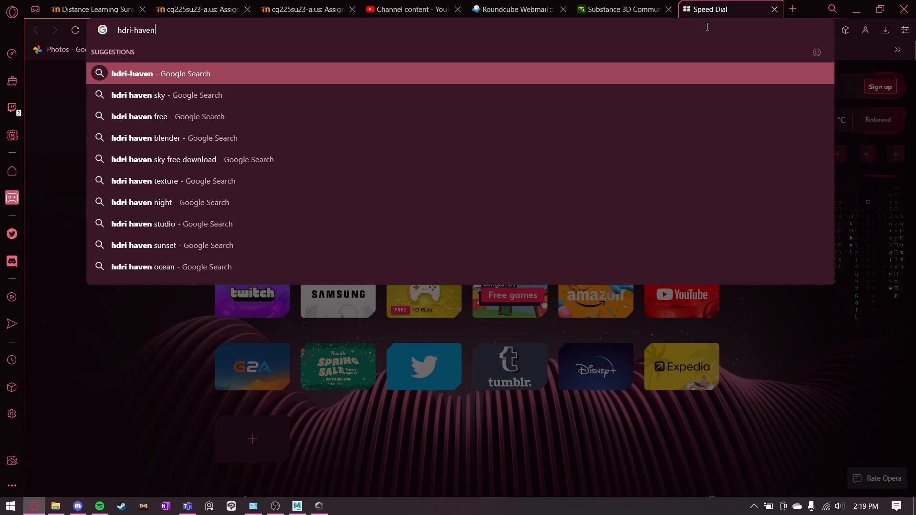
key(Return)
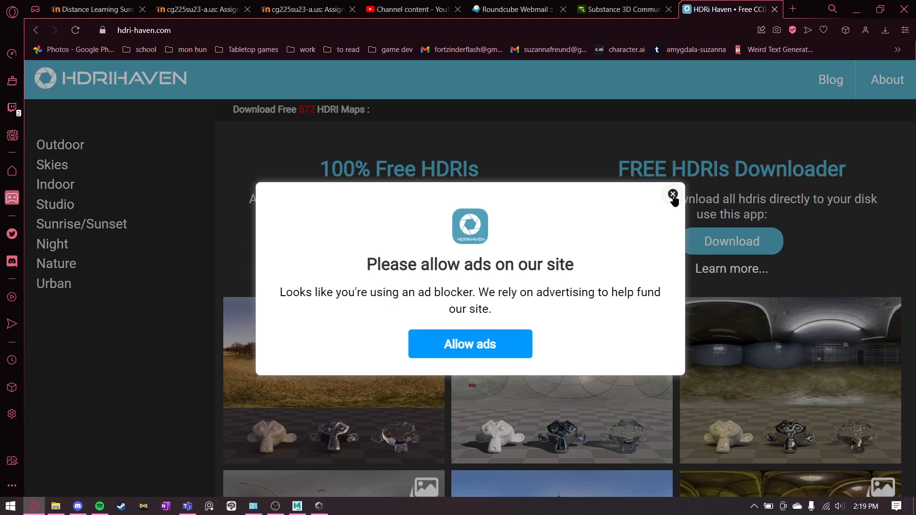
click(673, 194)
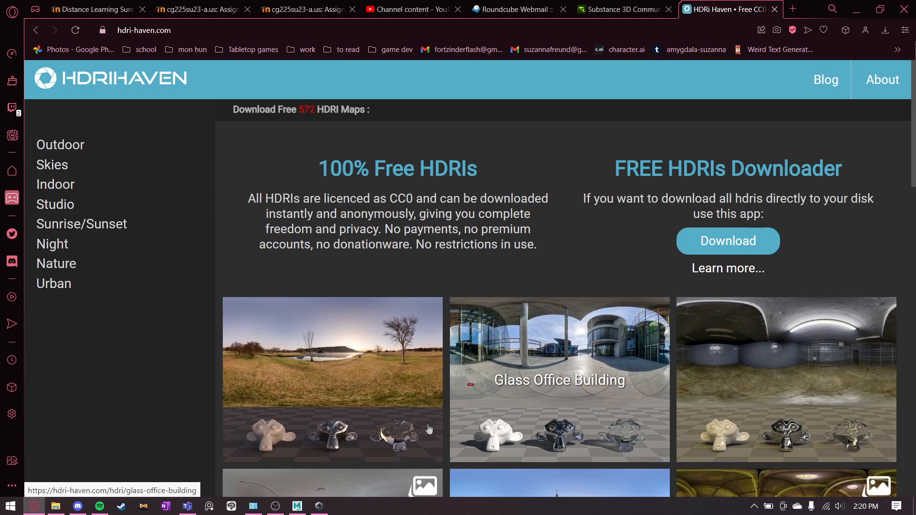
Look through the HDRI maps on the home page for suitable still-life lighting
scroll(297, 391, down, 1)
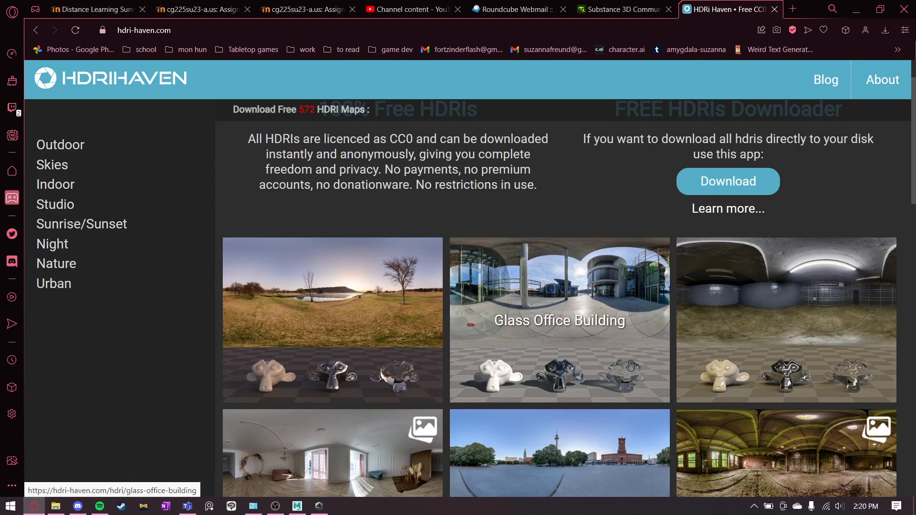
scroll(757, 378, down, 1)
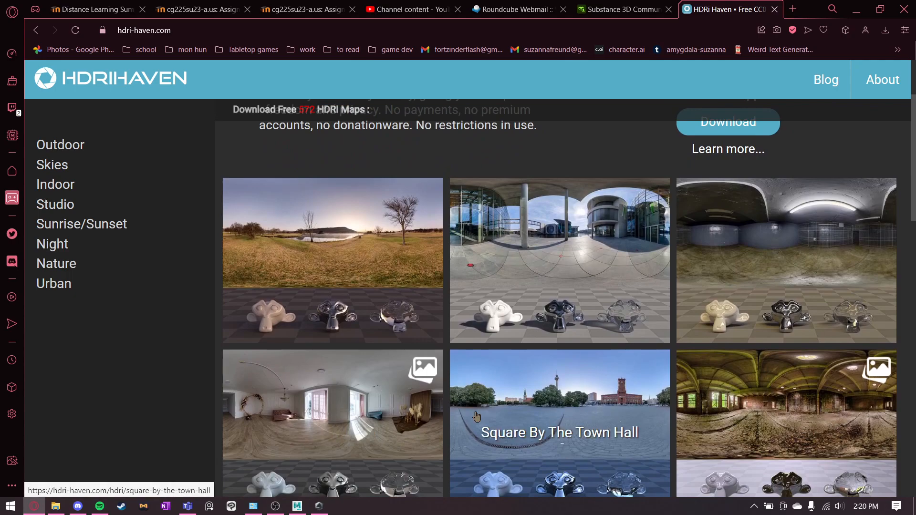
scroll(477, 432, down, 2)
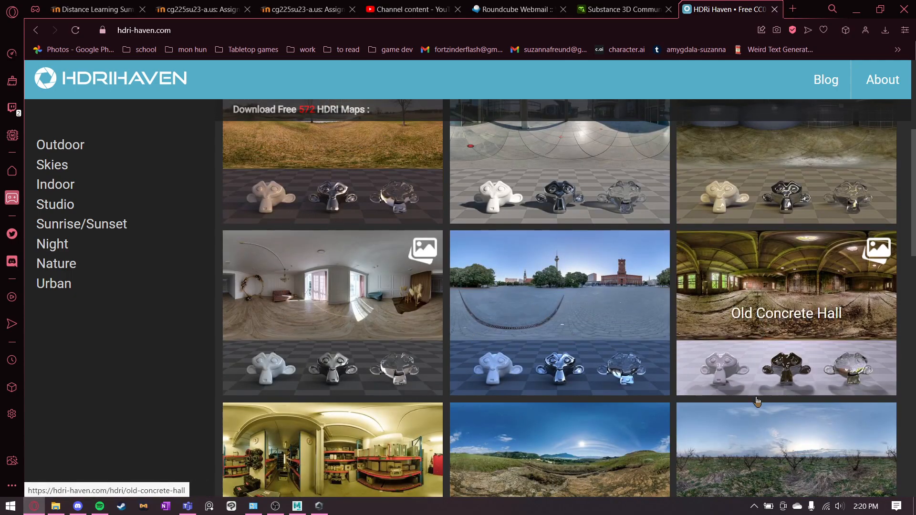
scroll(296, 408, down, 1)
scroll(296, 408, down, 1)
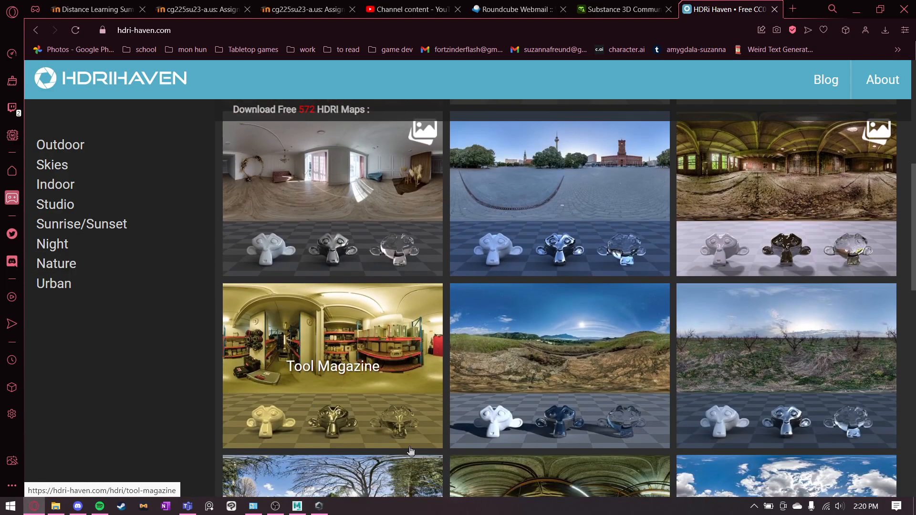
scroll(410, 451, down, 2)
scroll(408, 452, down, 1)
scroll(333, 351, up, 9)
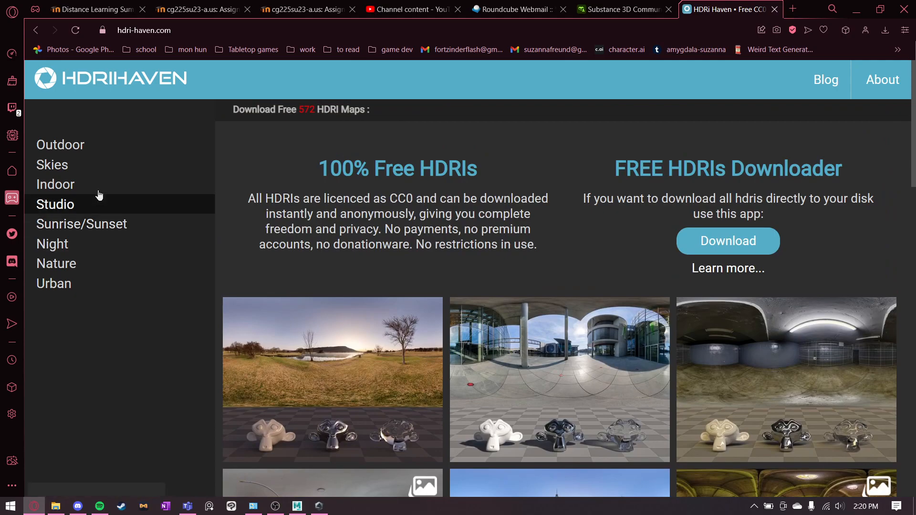
Show the Indoor category of HDRI maps, dismiss the ad-blocker notice and look through the interiors
click(91, 185)
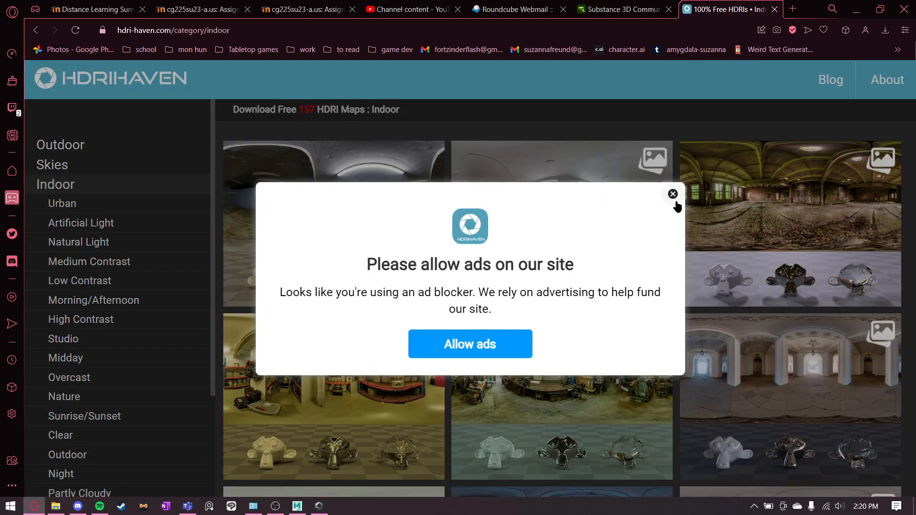
click(672, 195)
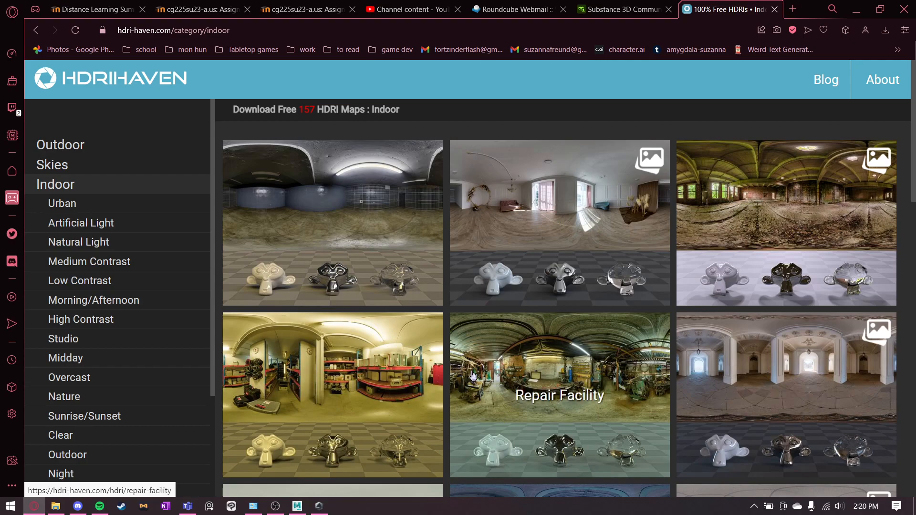
scroll(469, 377, down, 3)
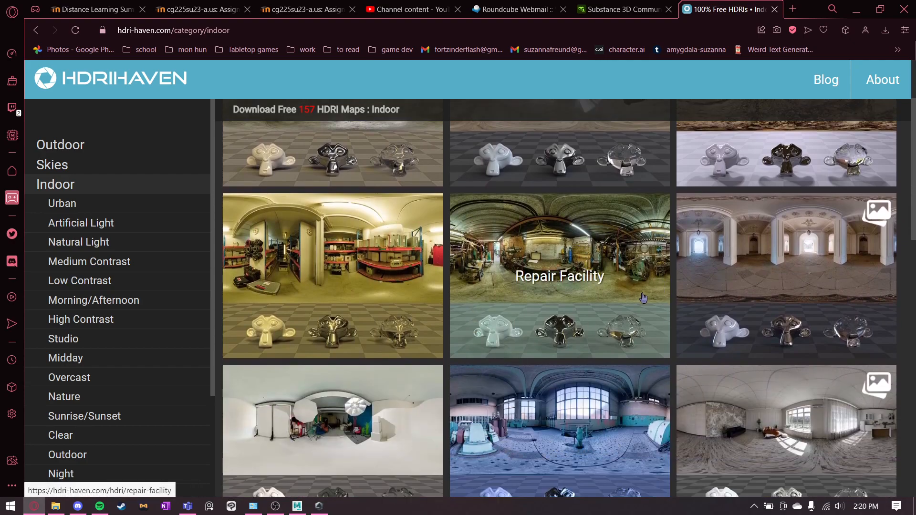
scroll(612, 334, down, 1)
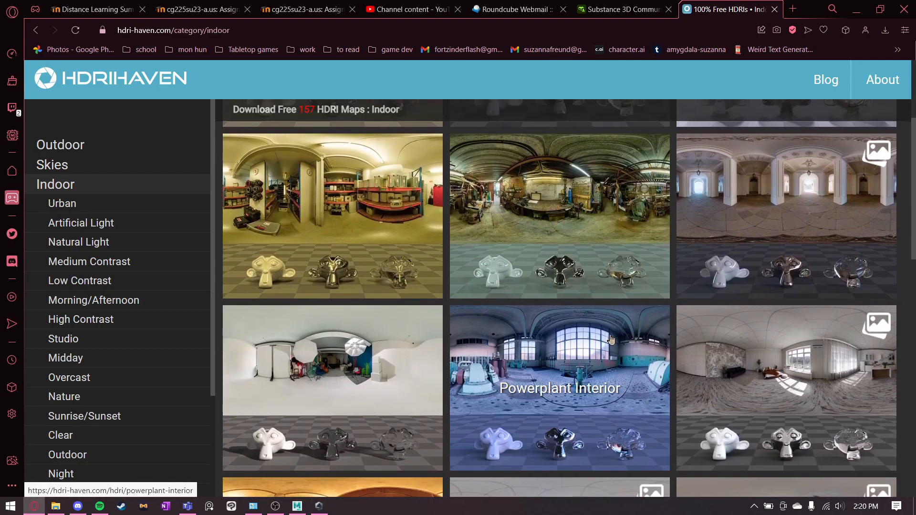
scroll(544, 340, up, 3)
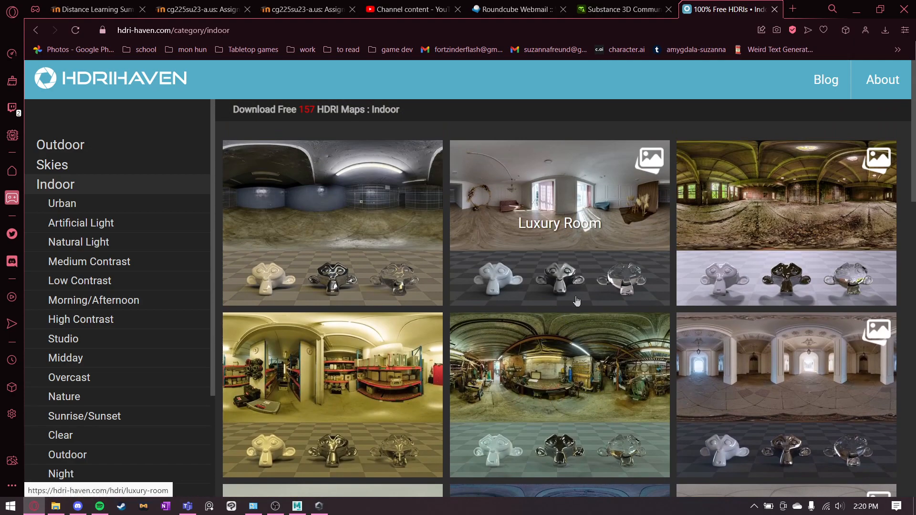
scroll(576, 300, down, 10)
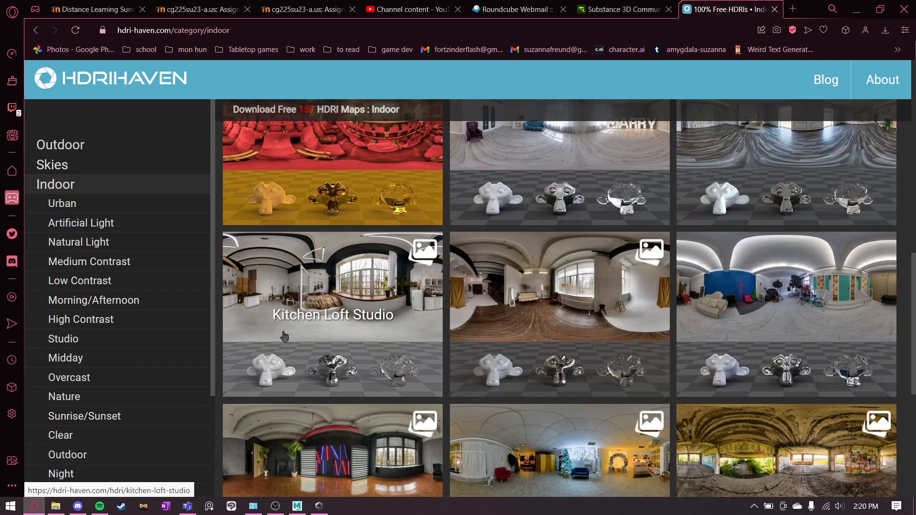
Open the Kitchen Loft Studio HDRI, dismiss the ad-blocker notice and download the map at 4K resolution
click(310, 304)
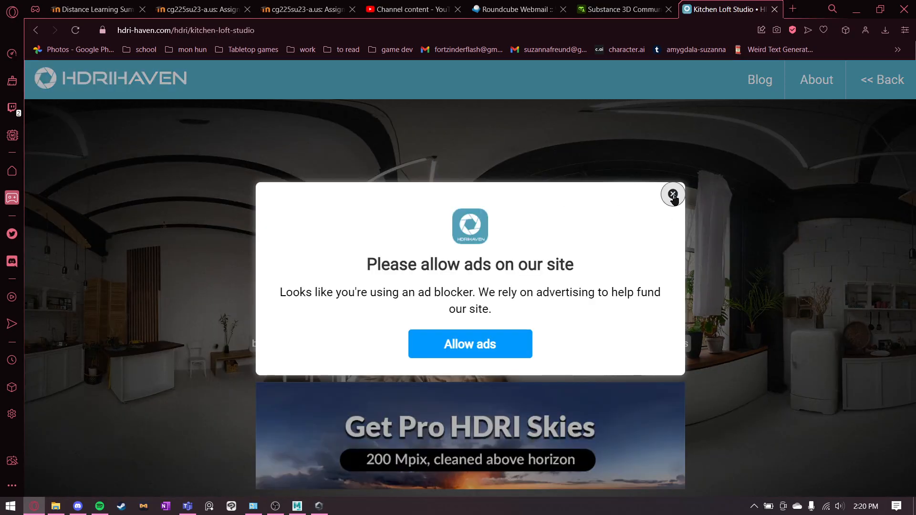
click(672, 194)
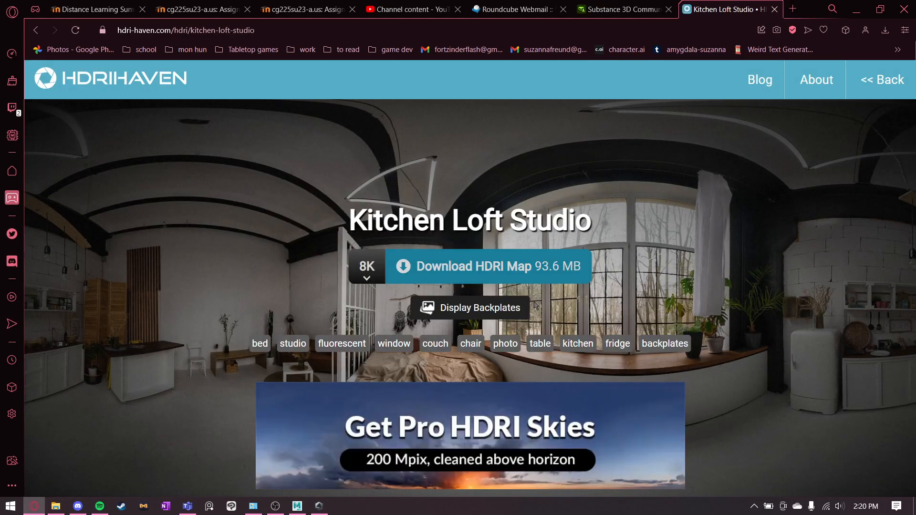
click(360, 268)
click(412, 296)
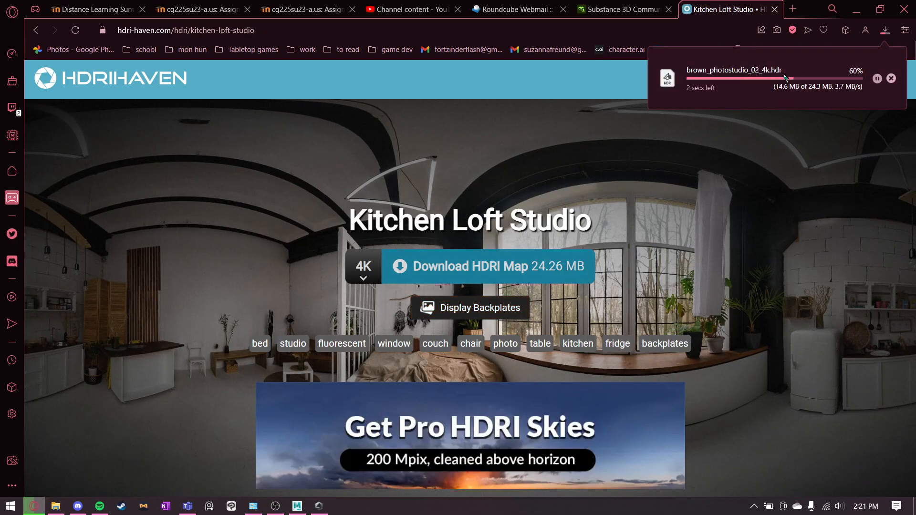
Switch to File Explorer and select the downloaded brown_photostudio_02_4k.hdr file in the Downloads folder
click(56, 506)
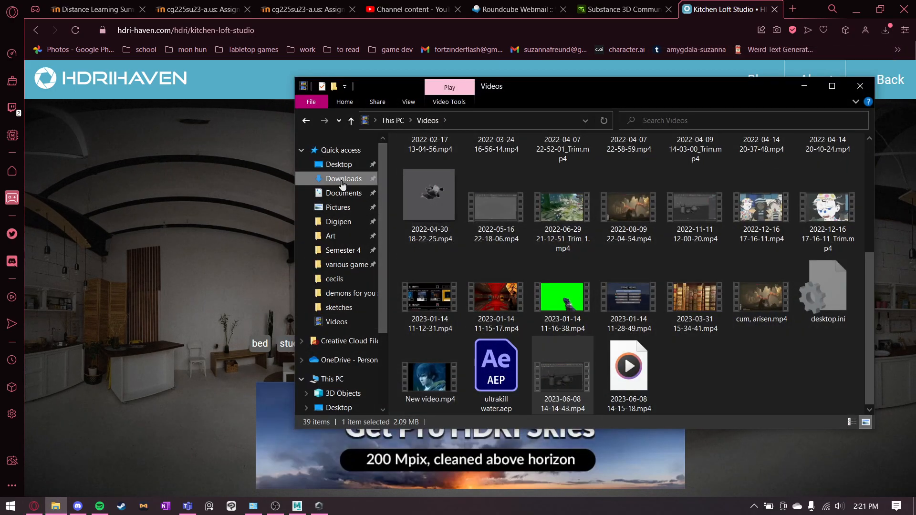
click(334, 195)
click(334, 179)
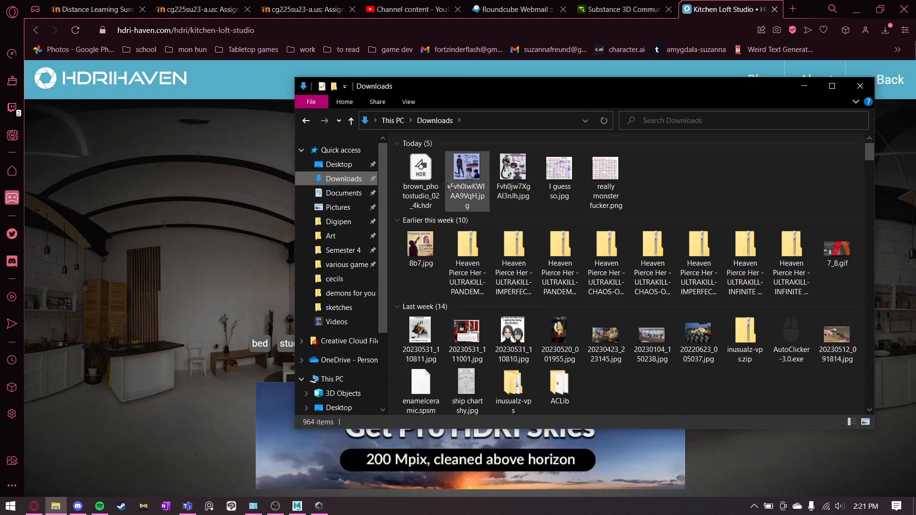
click(423, 187)
Paste the downloaded HDR map into the CG225 folder inside the Semester 3 folder
click(338, 221)
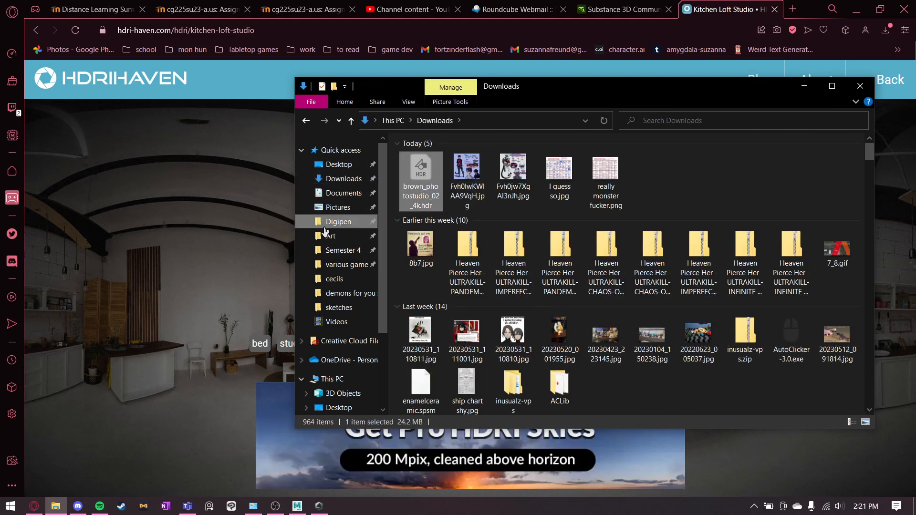
click(342, 250)
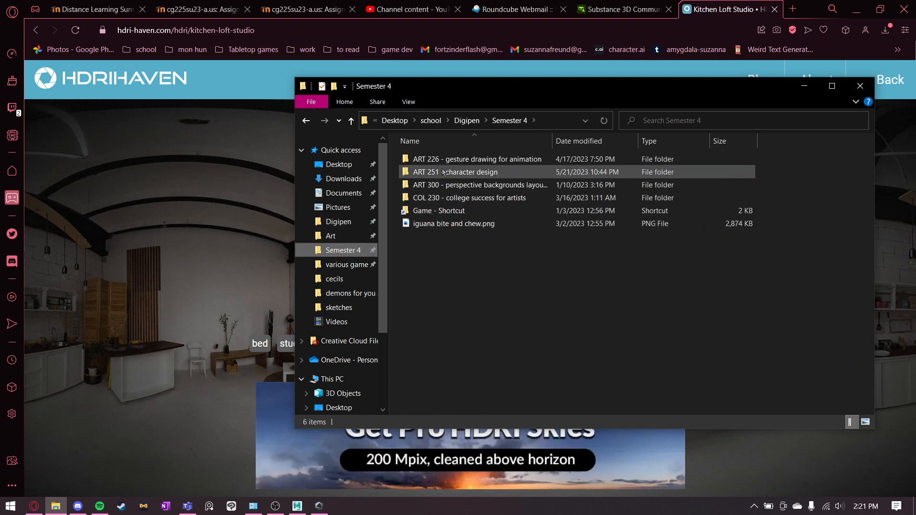
click(351, 120)
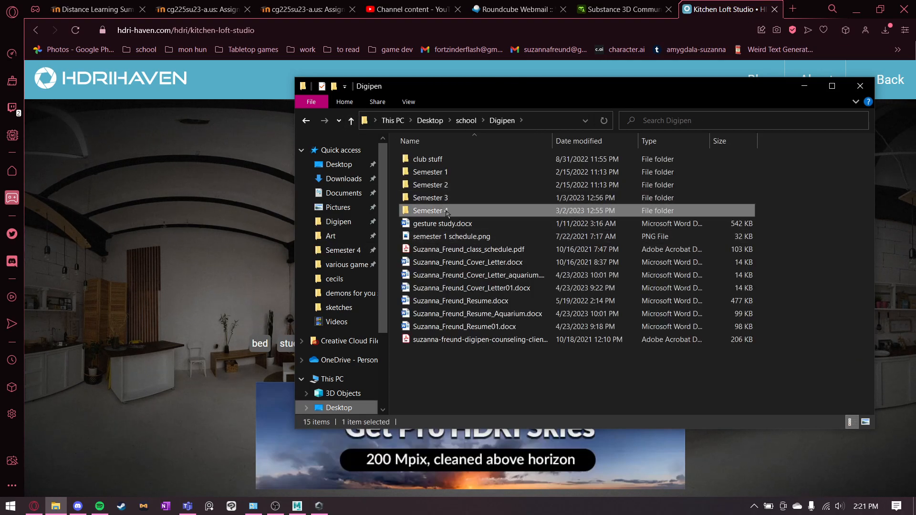
double_click(430, 197)
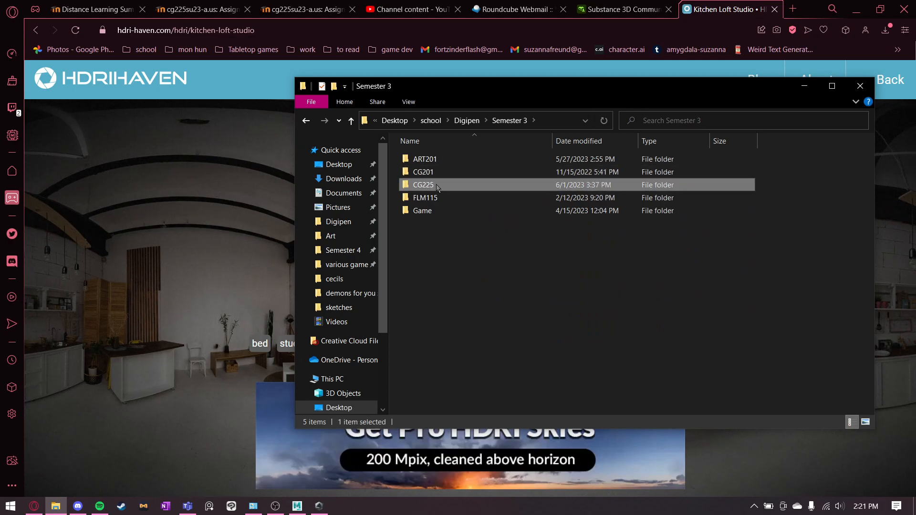
double_click(436, 186)
scroll(513, 378, down, 3)
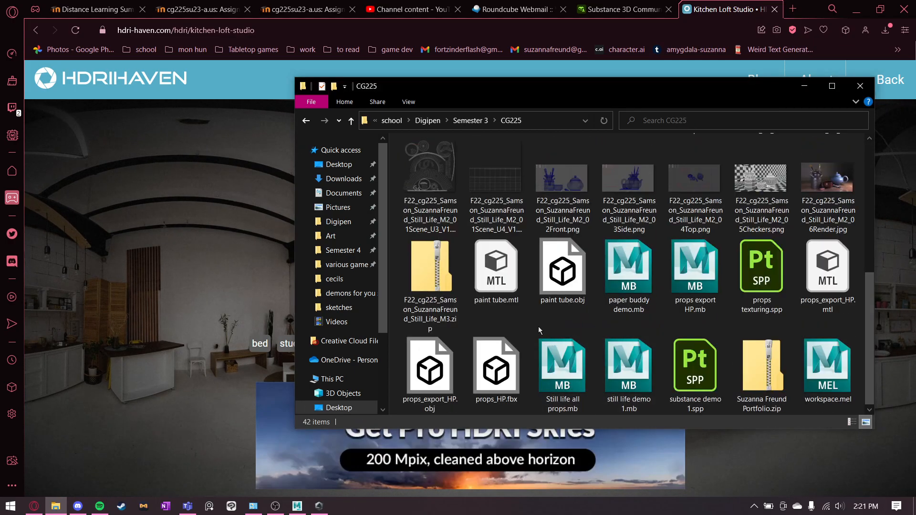
key(ctrl+v)
Switch to Maya and connect a file texture using brown_photostudio_02_4k.hdr from the CG225 folder to the skydome light's color
click(297, 507)
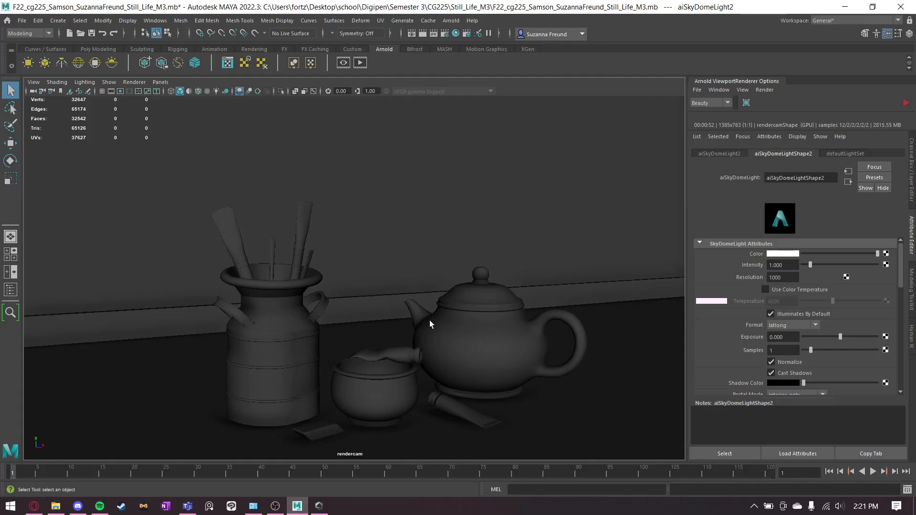
click(885, 254)
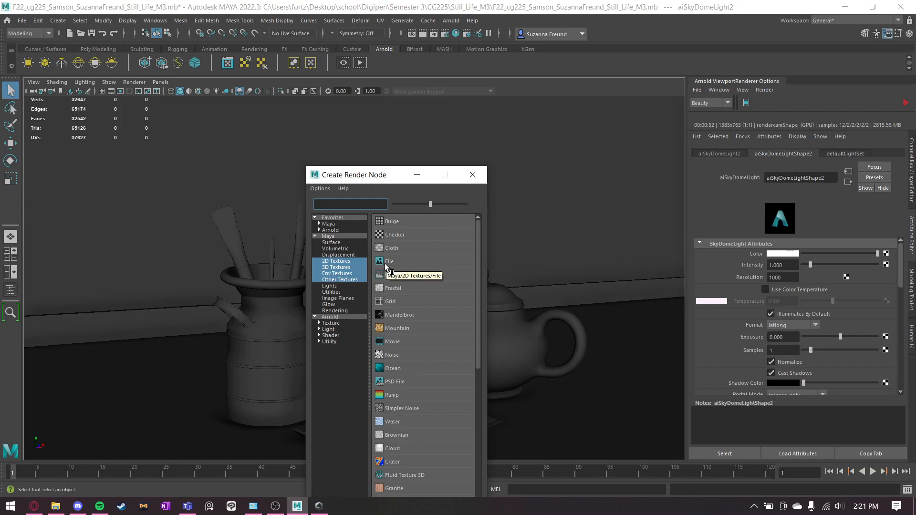
click(384, 263)
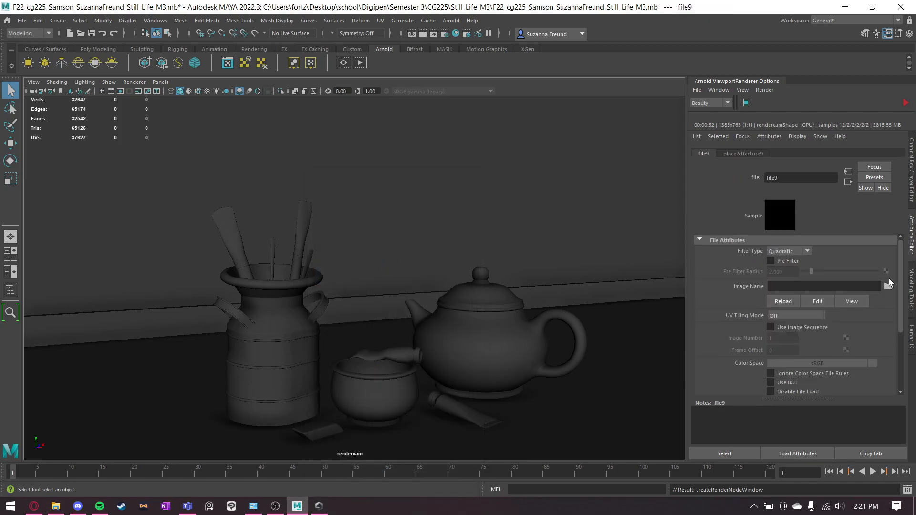
click(888, 287)
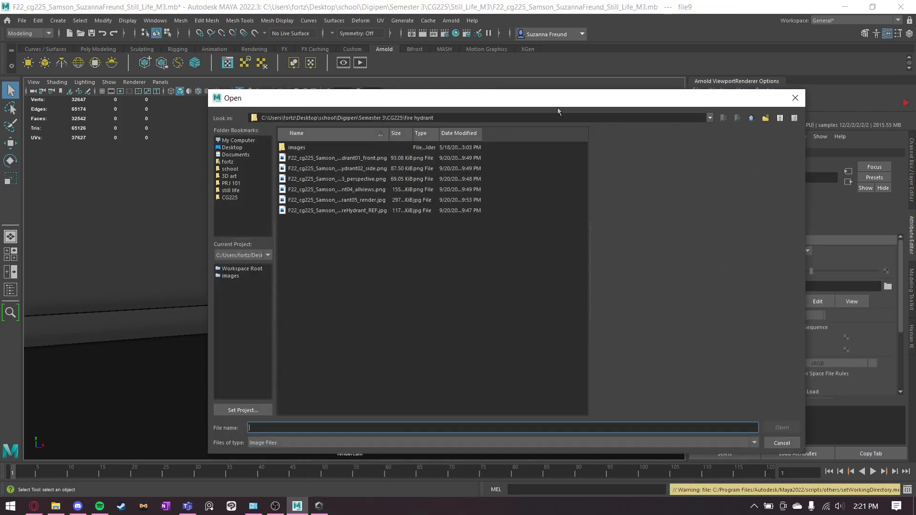
click(751, 119)
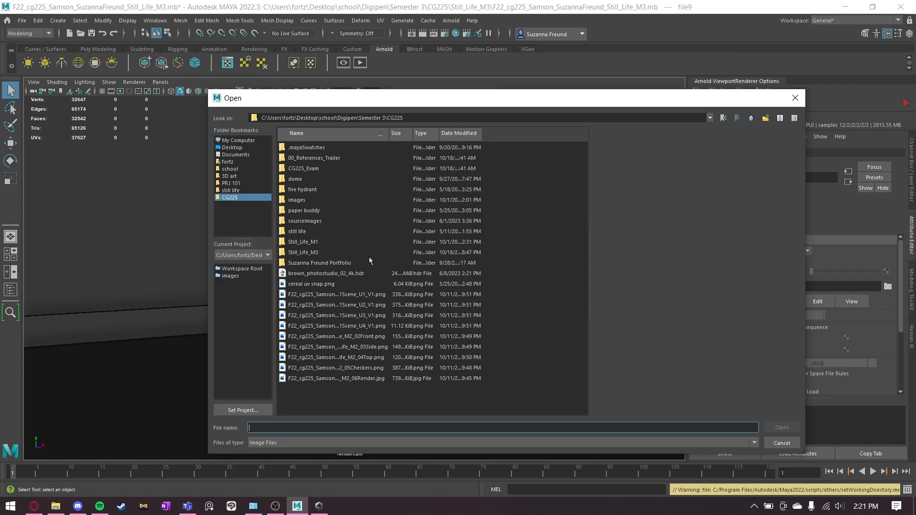
click(352, 276)
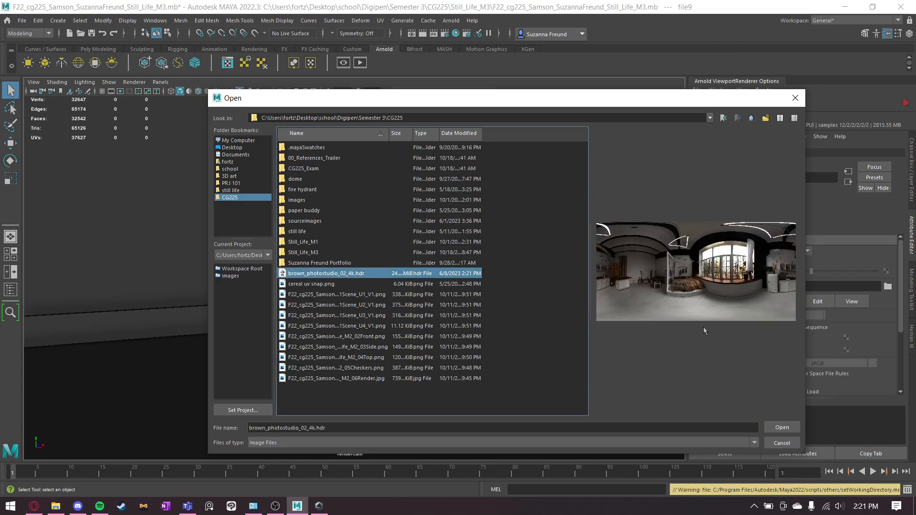
click(788, 430)
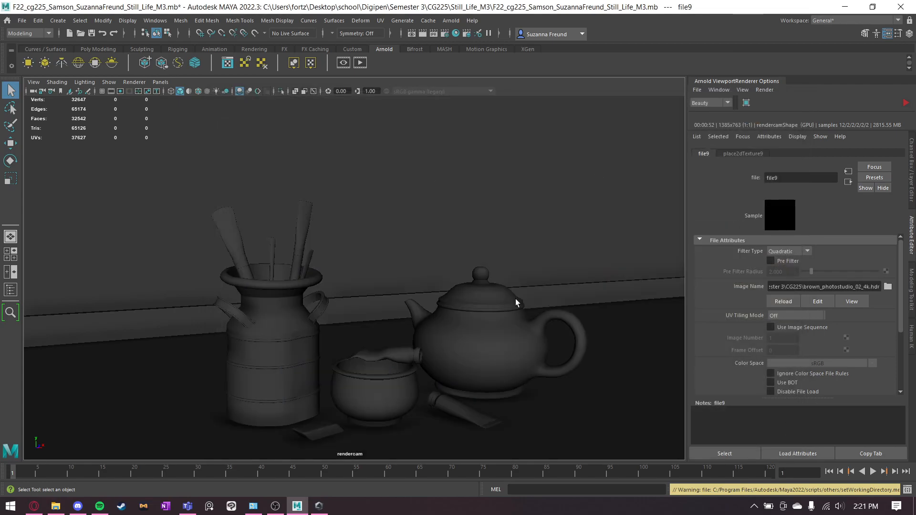
Preview the still life in the Arnold viewport render and inspect it under the HDRI lighting from several angles
alt+drag(342, 208, 415, 249)
alt+right_drag(292, 272, 596, 305)
alt+drag(447, 326, 398, 319)
alt+right_drag(398, 319, 476, 312)
alt+drag(476, 312, 438, 315)
alt+right_drag(438, 314, 477, 323)
alt+middle_drag(463, 311, 462, 297)
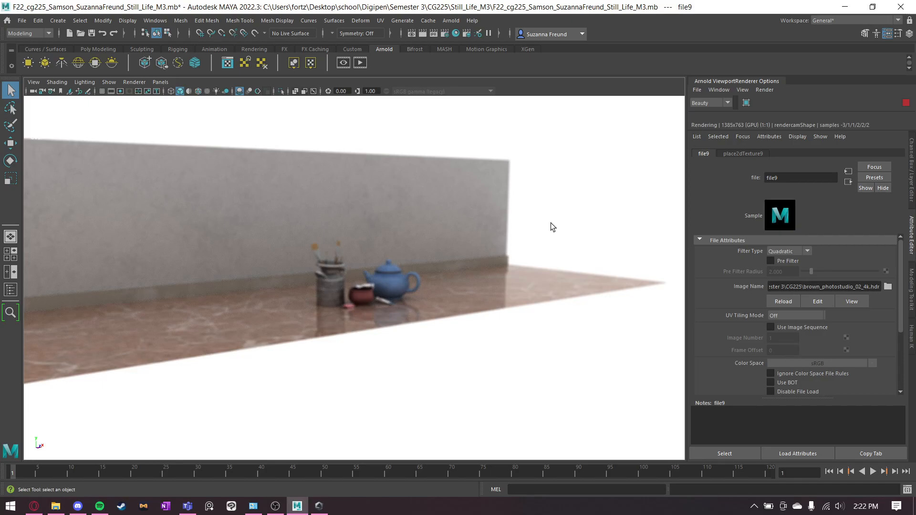
scroll(550, 222, up, 5)
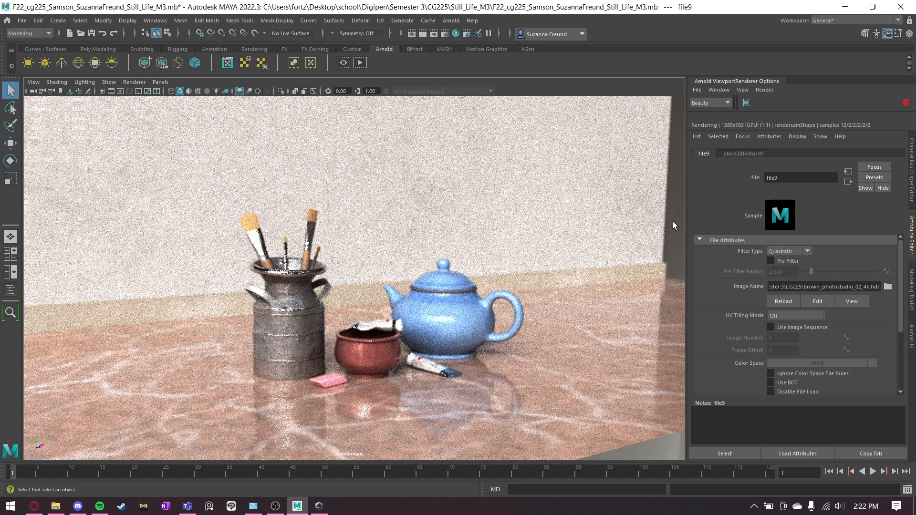
Lower the skydome light's intensity to 0.260 and stop the viewport render
click(847, 179)
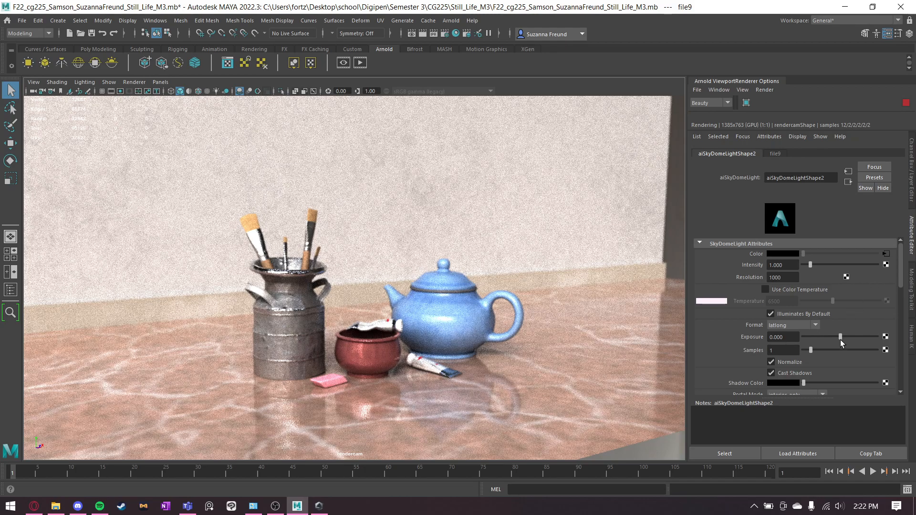
drag(811, 264, 809, 265)
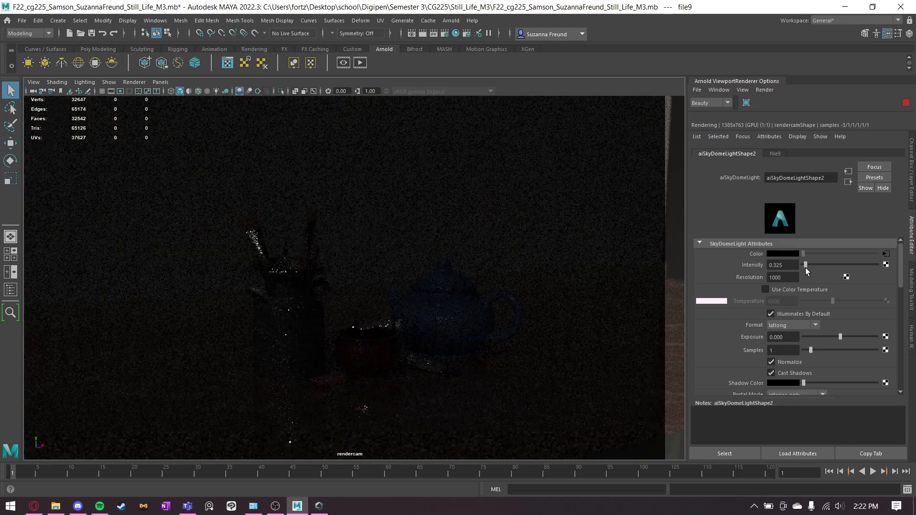
drag(805, 267, 806, 268)
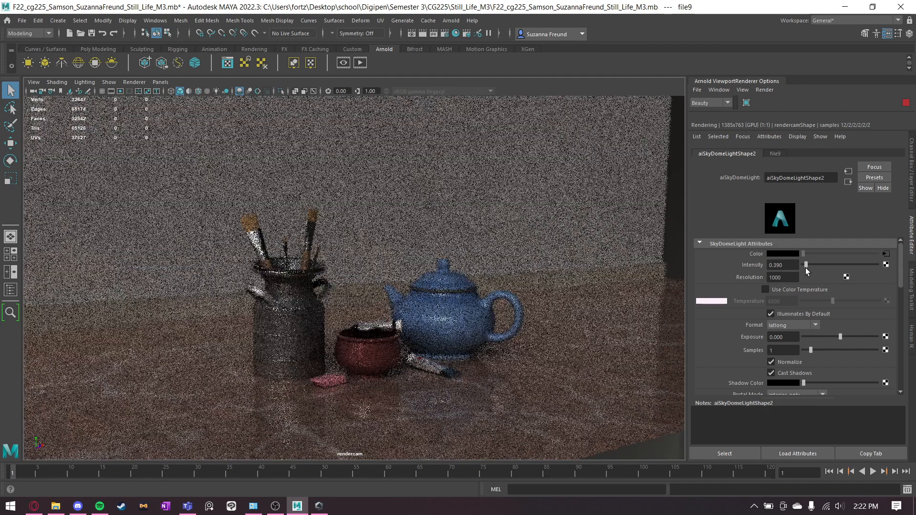
drag(805, 268, 804, 267)
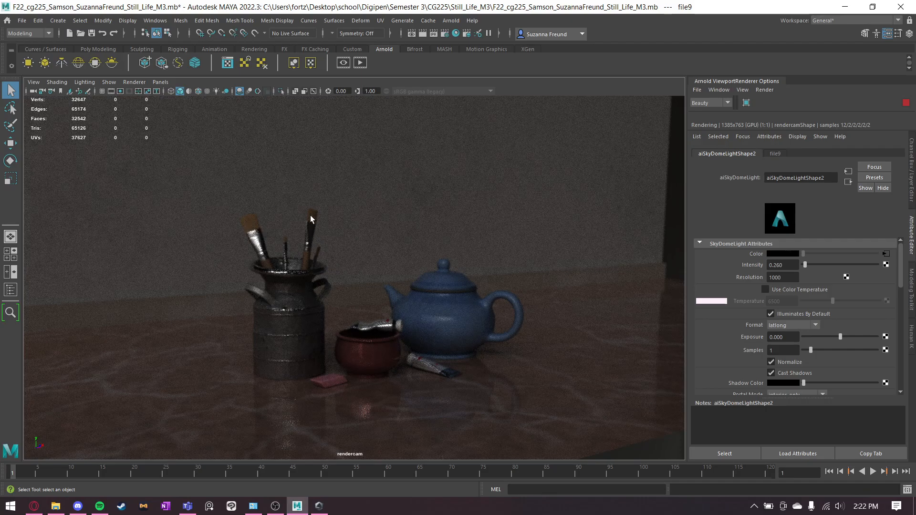
click(906, 103)
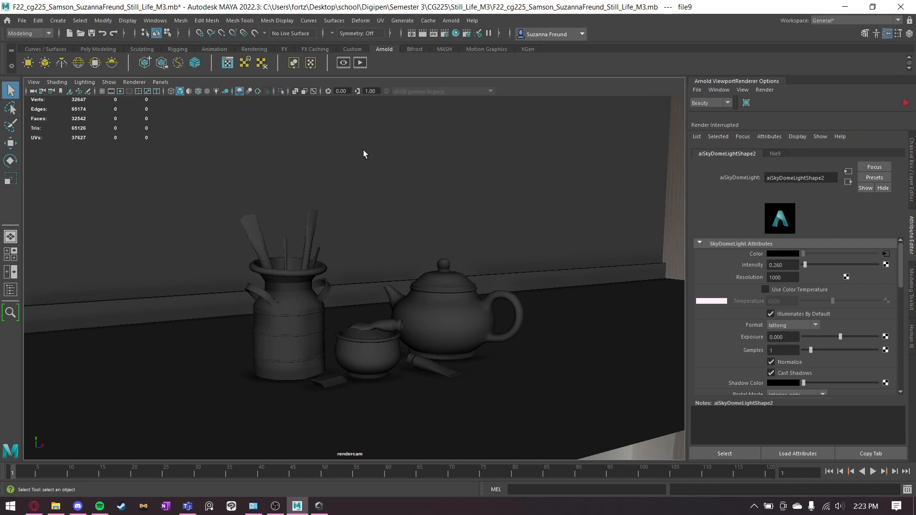
Examine the still-life set against the surrounding HDRI room from different angles and distances
scroll(363, 154, down, 7)
alt+drag(496, 202, 290, 250)
scroll(395, 243, up, 3)
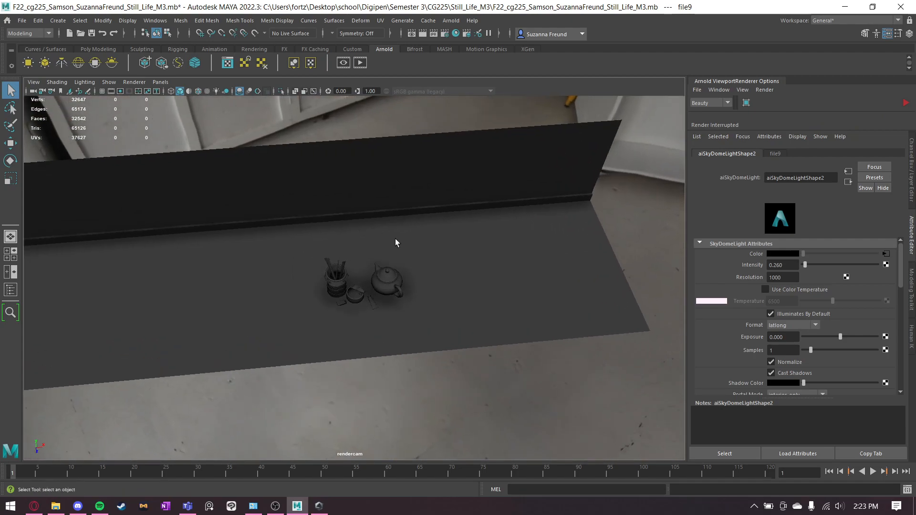
alt+drag(395, 243, 403, 210)
alt+drag(376, 318, 282, 289)
alt+drag(362, 230, 293, 258)
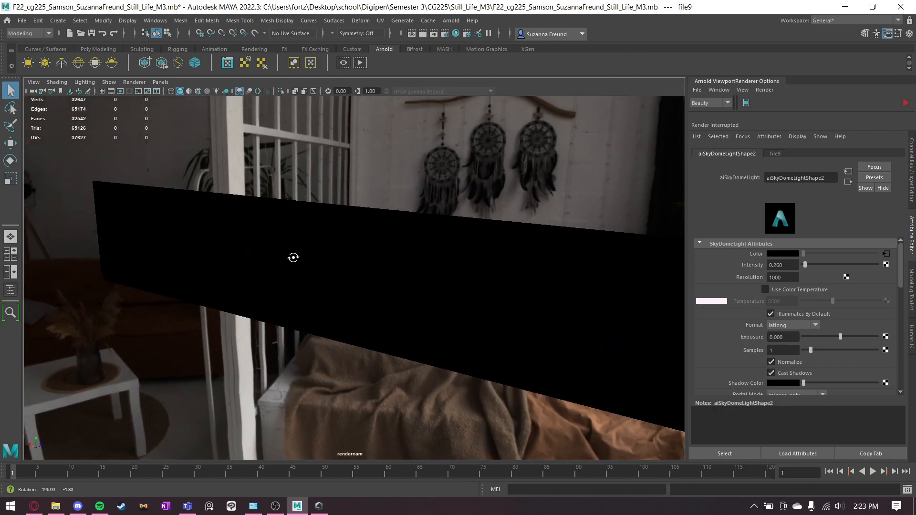
alt+drag(482, 268, 322, 286)
alt+right_drag(322, 286, 563, 307)
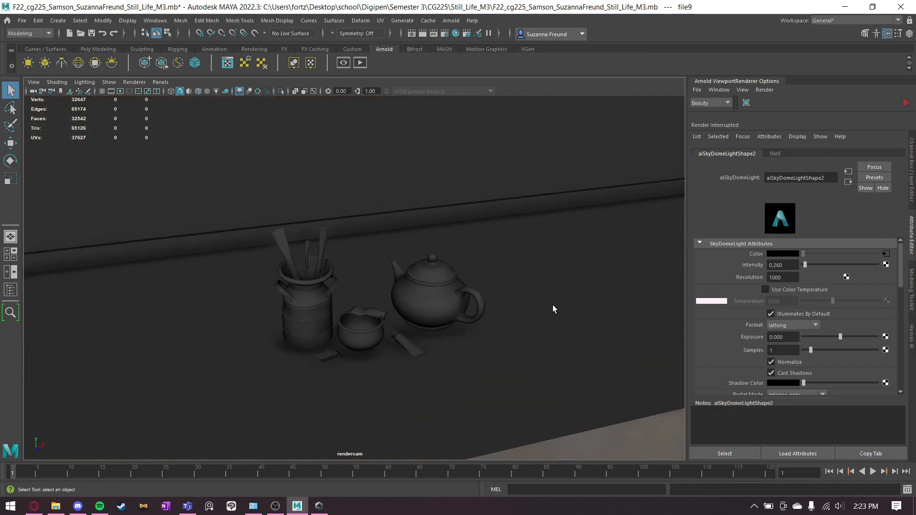
alt+drag(564, 308, 531, 302)
alt+drag(438, 282, 322, 204)
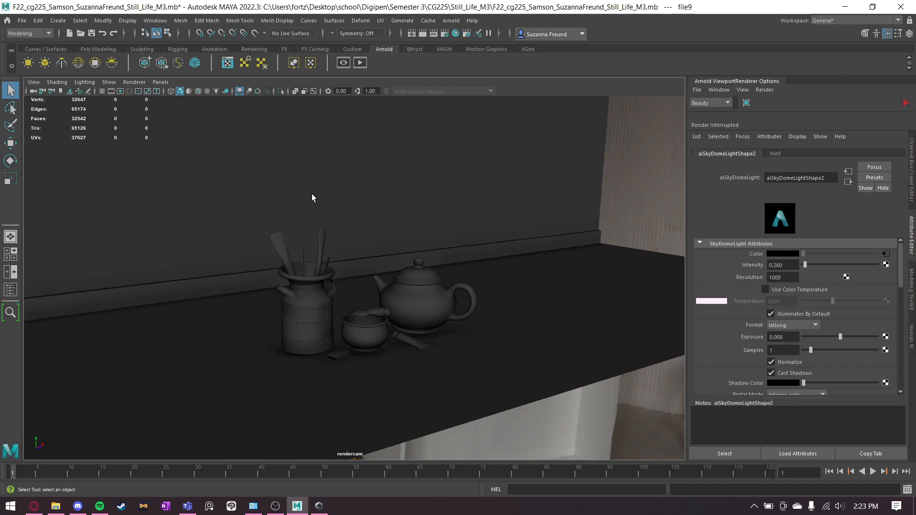
alt+drag(436, 216, 470, 193)
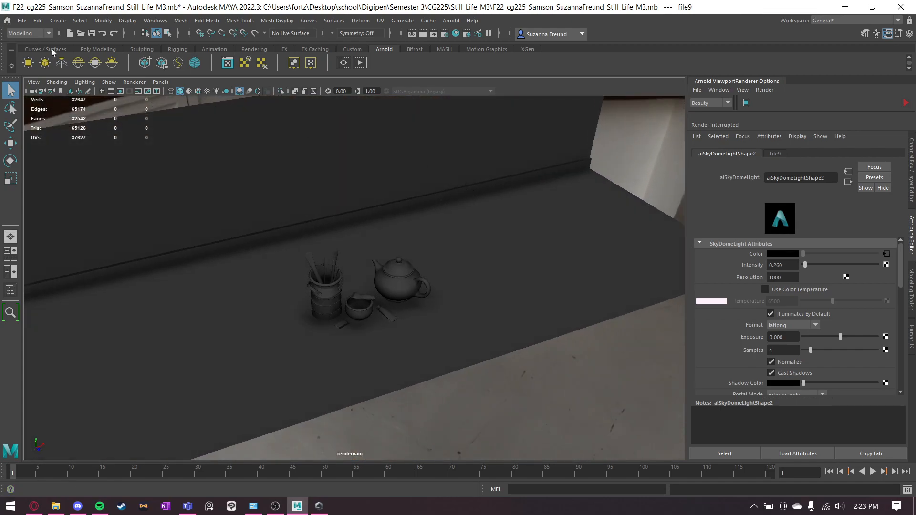
Create an Arnold area light and move it in front of the still life, on the teapot's side
click(29, 66)
alt+drag(497, 266, 466, 275)
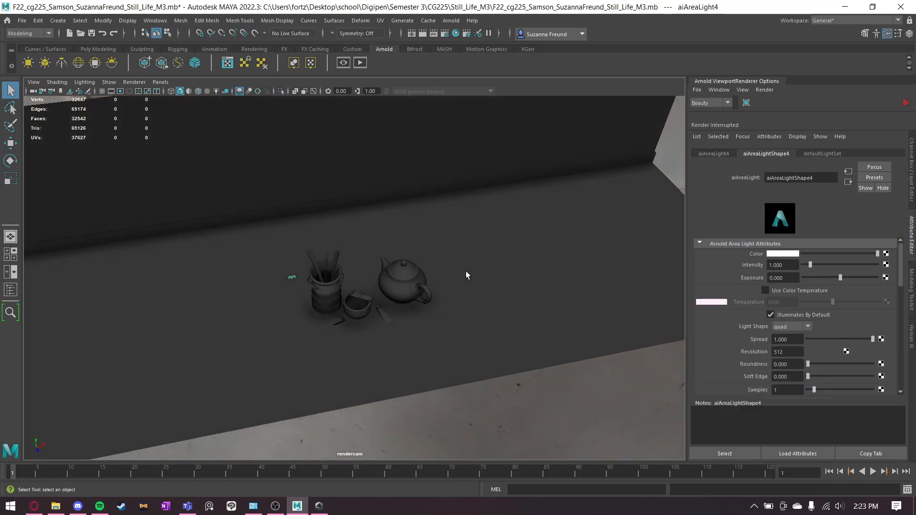
key(w)
drag(332, 294, 485, 383)
drag(449, 352, 451, 318)
alt+drag(454, 368, 451, 328)
Enlarge the area light beside the teapot and rotate it to aim at the still life
key(e)
scroll(453, 321, up, 5)
alt+drag(618, 343, 488, 315)
key(r)
drag(405, 353, 539, 315)
key(w)
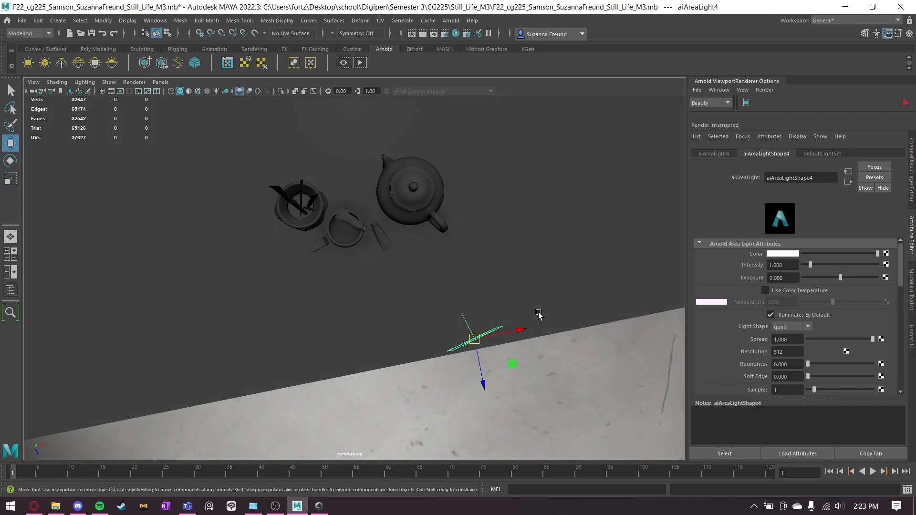
key(e)
alt+drag(507, 342, 520, 321)
drag(455, 378, 464, 373)
Duplicate the area light to the jar's side of the still life and rotate the copy toward the props
key(w)
mouse_move(542, 348)
alt+mouse_down()
mouse_move(484, 296)
mouse_move(515, 321)
mouse_move(516, 337)
alt+mouse_up()
mouse_move(489, 297)
shift+mouse_down()
mouse_move(198, 351)
mouse_move(198, 369)
shift+mouse_up()
mouse_move(288, 323)
alt+mouse_down()
mouse_move(321, 311)
mouse_move(309, 359)
alt+mouse_up()
key(e)
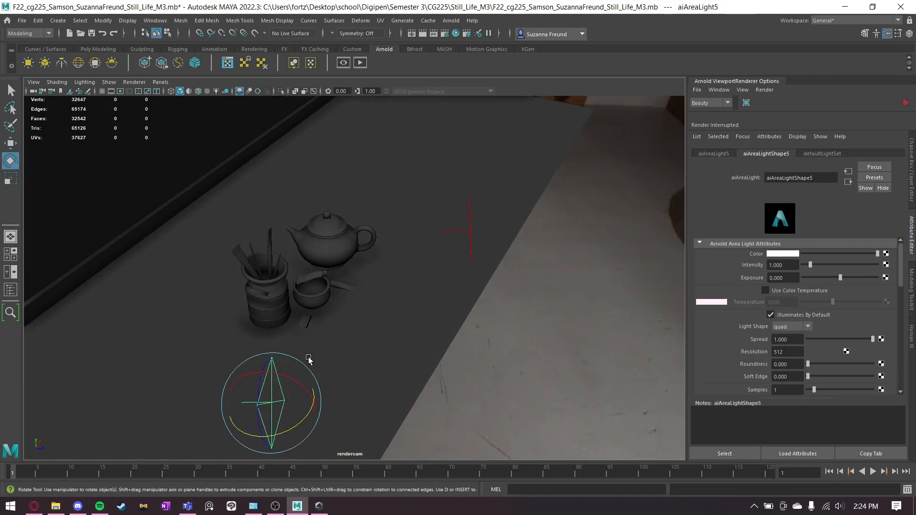
drag(300, 420, 242, 422)
key(w)
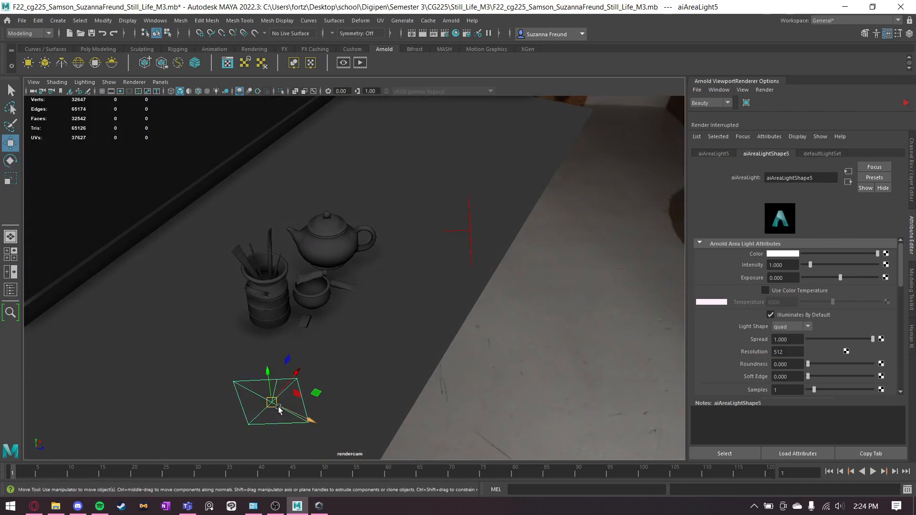
Duplicate the area light on the jar's side and place the copy above the still life
alt+drag(302, 380, 241, 348)
alt+right_drag(242, 348, 517, 321)
alt+drag(311, 320, 328, 306)
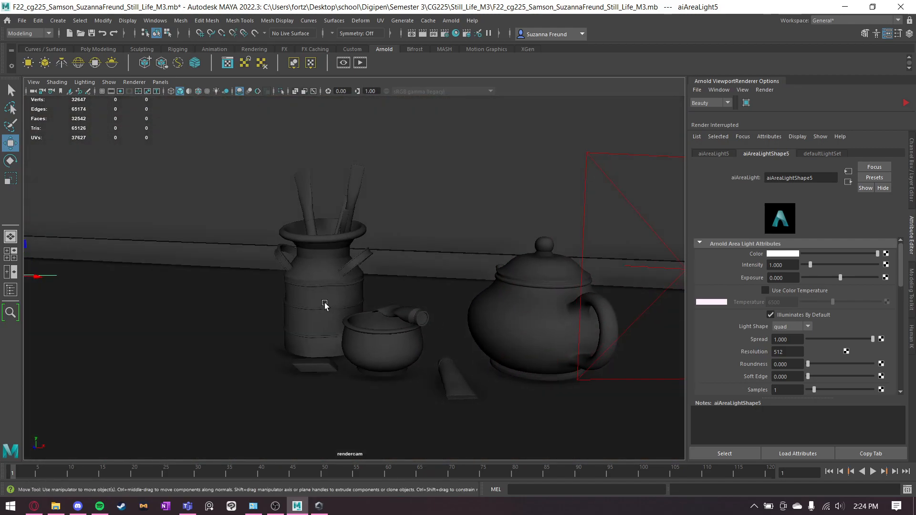
alt+drag(236, 282, 278, 282)
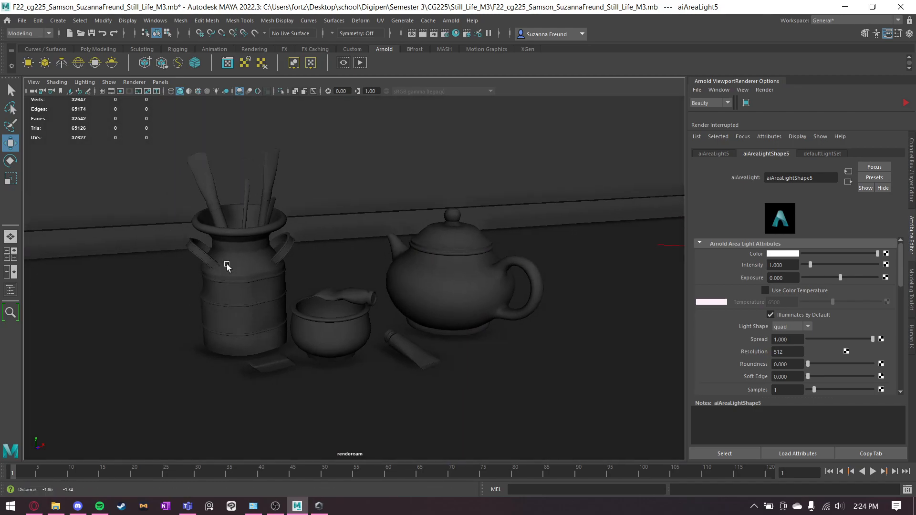
alt+middle_drag(206, 281, 268, 261)
scroll(250, 264, down, 5)
alt+drag(244, 271, 323, 289)
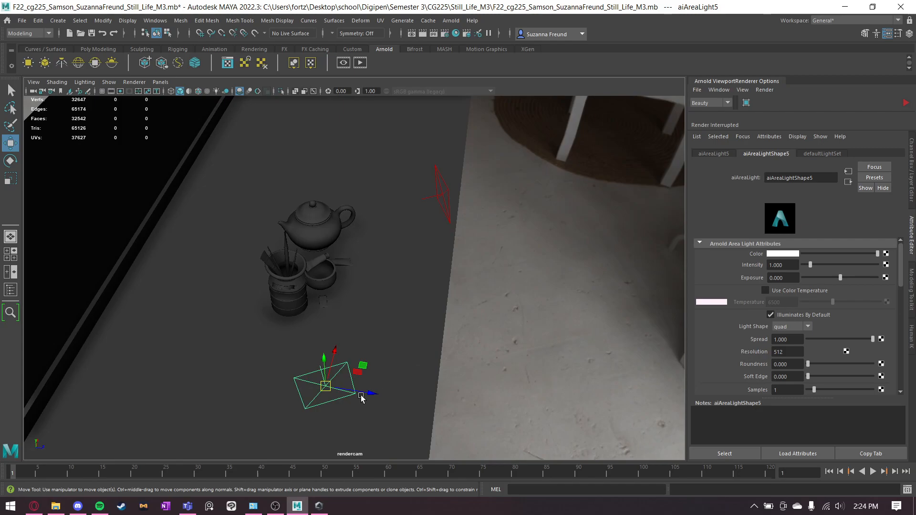
click(442, 193)
click(324, 385)
alt+drag(394, 364, 518, 298)
mouse_move(496, 235)
shift+mouse_down()
mouse_move(351, 279)
mouse_move(278, 258)
mouse_move(285, 247)
shift+mouse_up()
Rotate the upper area light to angle it down toward the props
key(e)
mouse_move(566, 278)
alt+mouse_down()
mouse_move(513, 256)
mouse_move(543, 236)
alt+mouse_up()
alt+drag(402, 281, 343, 338)
mouse_move(286, 348)
mouse_down()
mouse_move(225, 333)
mouse_move(348, 291)
mouse_move(184, 242)
mouse_move(153, 266)
mouse_up()
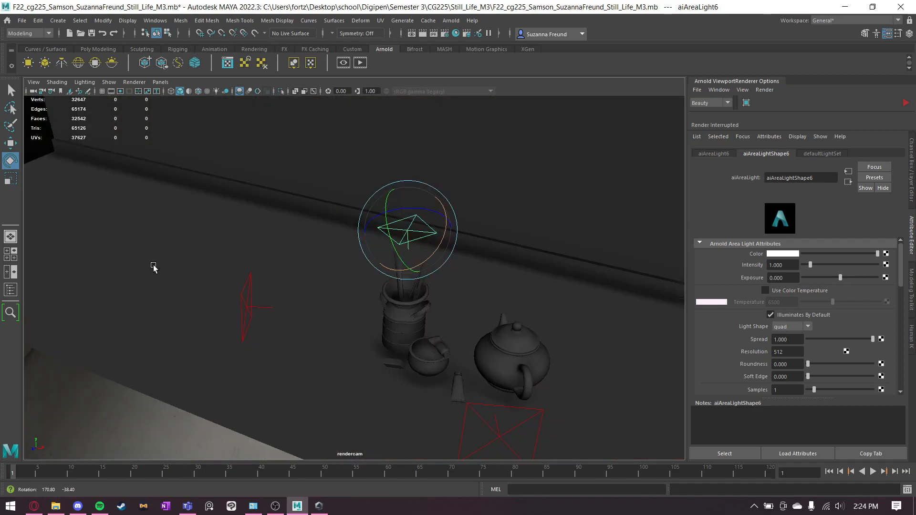
Examine the placement of the three area lights around the still life from close up and far away
mouse_move(441, 237)
alt+mouse_down()
mouse_move(451, 207)
mouse_move(422, 229)
mouse_move(389, 206)
mouse_move(397, 231)
alt+mouse_up()
key(w)
key(e)
alt+right_drag(415, 231, 513, 249)
mouse_move(514, 249)
alt+mouse_down()
mouse_move(498, 250)
mouse_move(552, 260)
alt+mouse_up()
alt+middle_drag(552, 259, 468, 290)
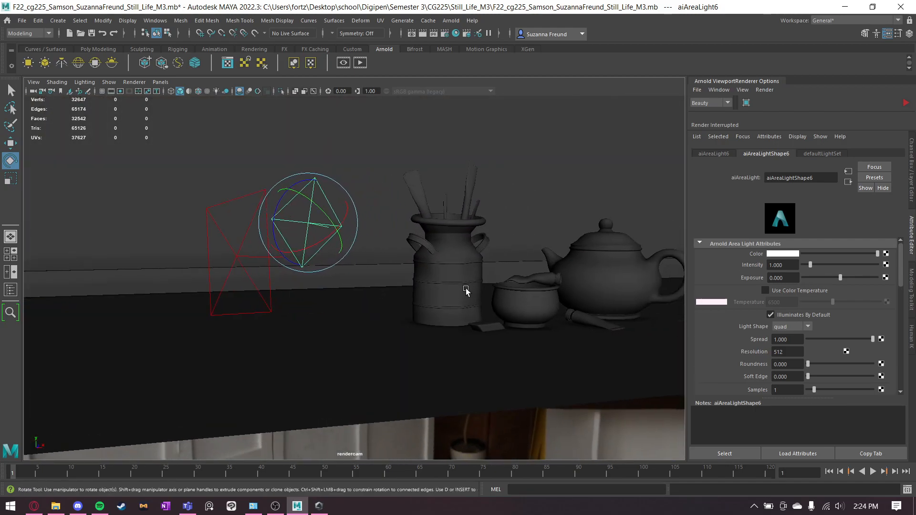
alt+drag(468, 290, 476, 290)
scroll(487, 281, down, 5)
scroll(494, 223, down, 2)
alt+middle_drag(495, 223, 430, 292)
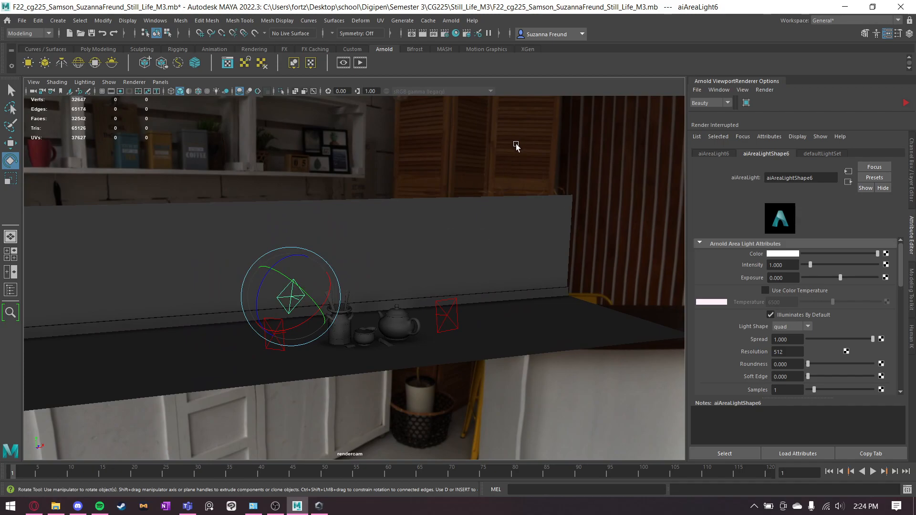
scroll(515, 145, up, 8)
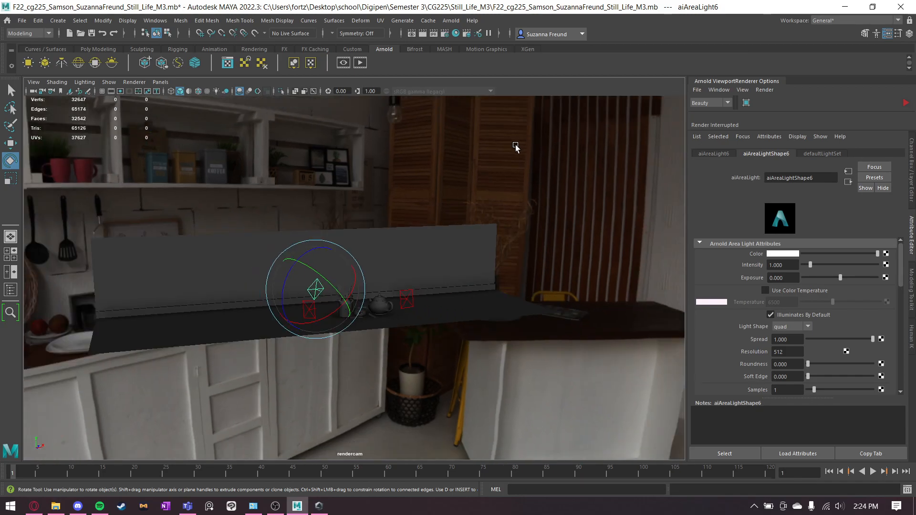
Start the interactive Arnold viewport render with the still-life props and the three area lights framed in view
scroll(452, 205, down, 3)
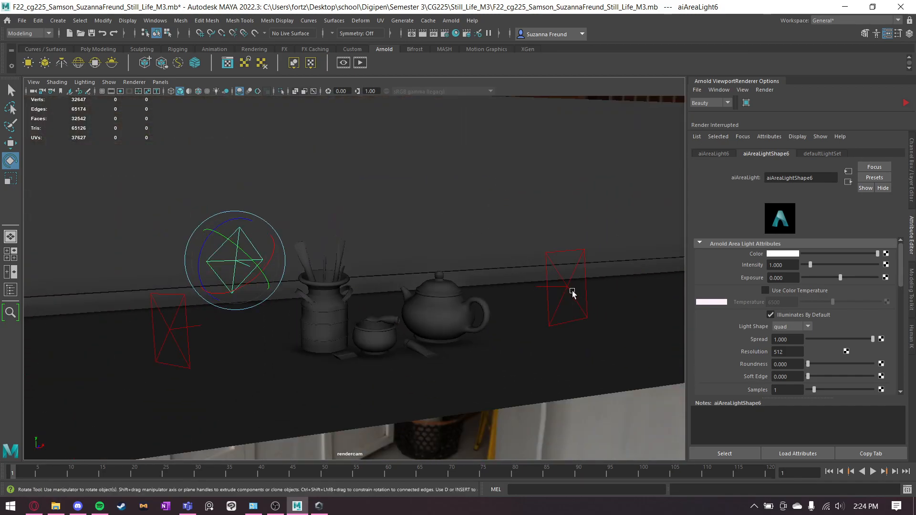
alt+right_drag(335, 311, 400, 317)
key(q)
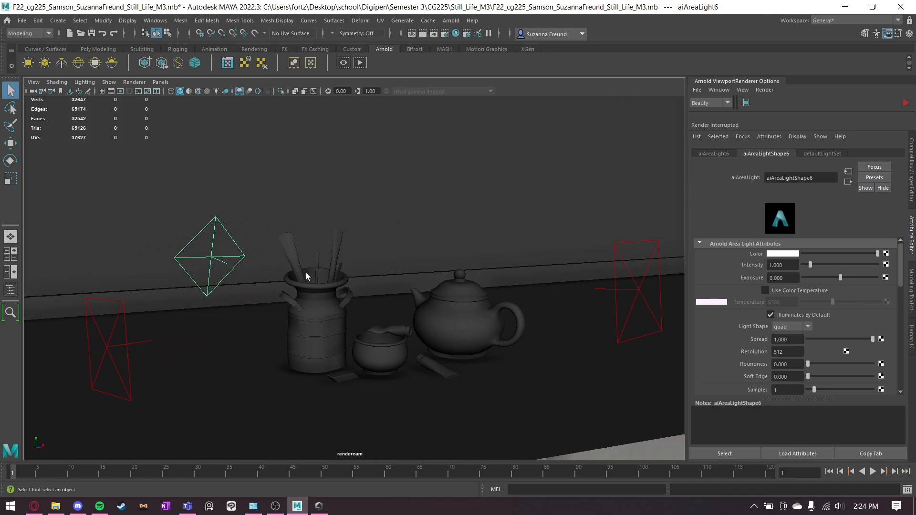
click(906, 103)
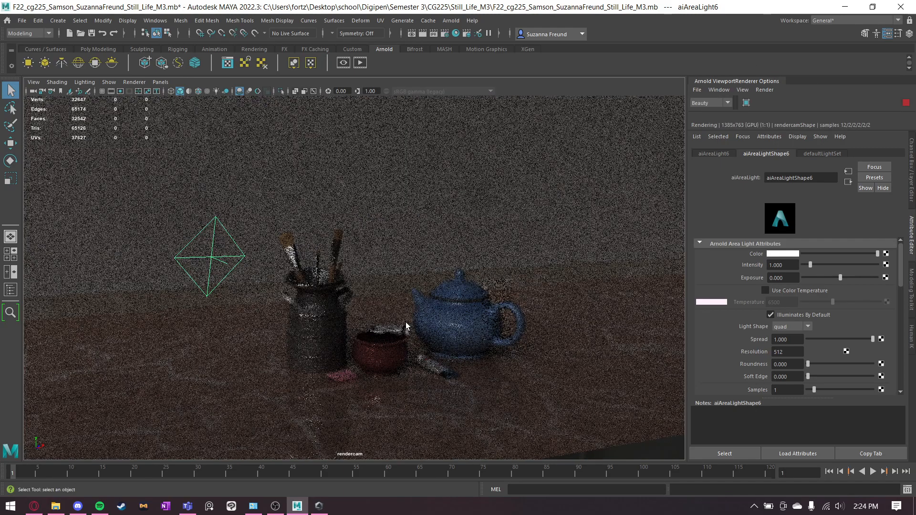
Select the area light beside the teapot and bring up its Arnold area light attributes
click(556, 283)
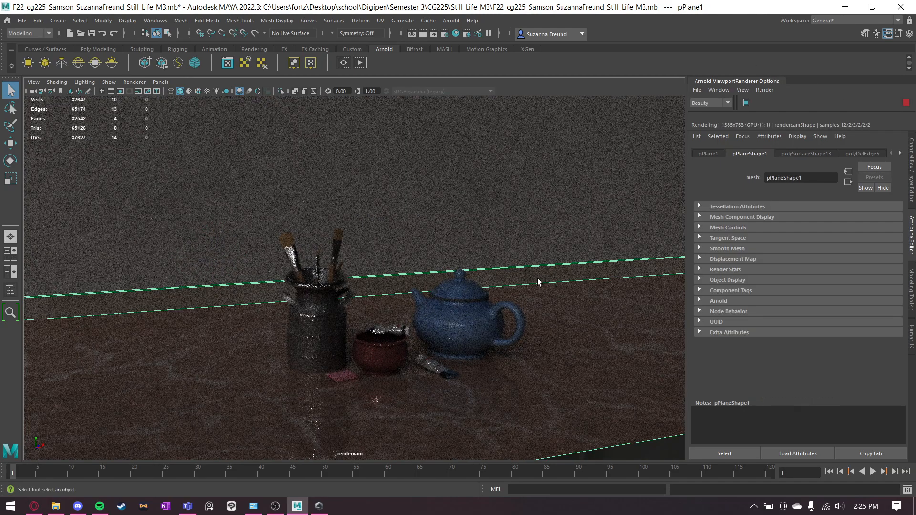
drag(472, 224, 608, 373)
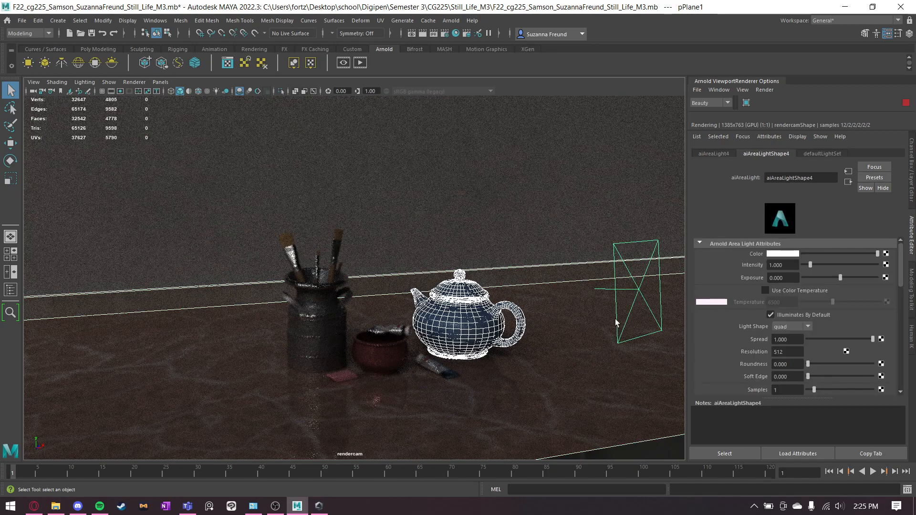
click(639, 290)
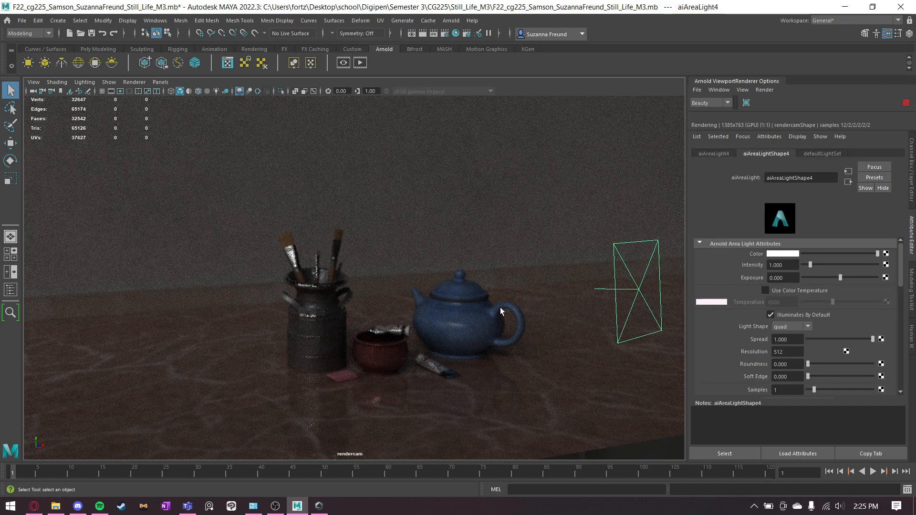
click(822, 243)
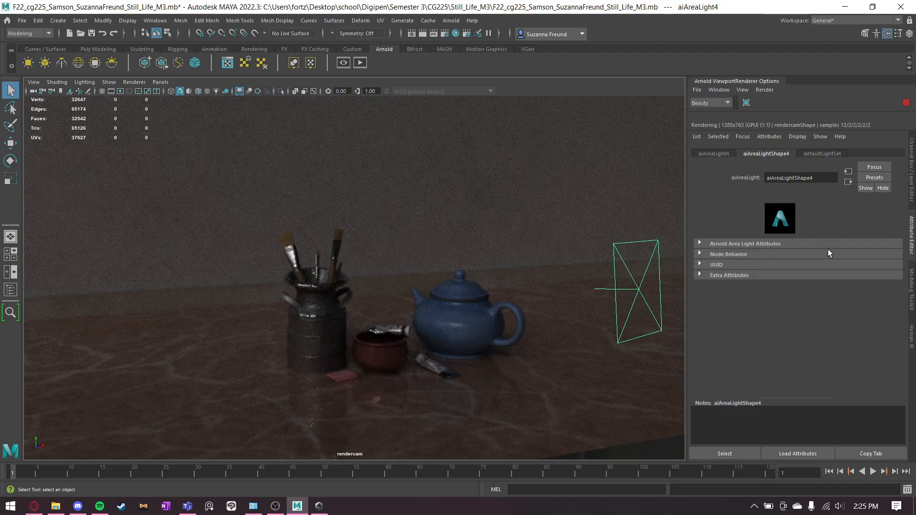
click(802, 243)
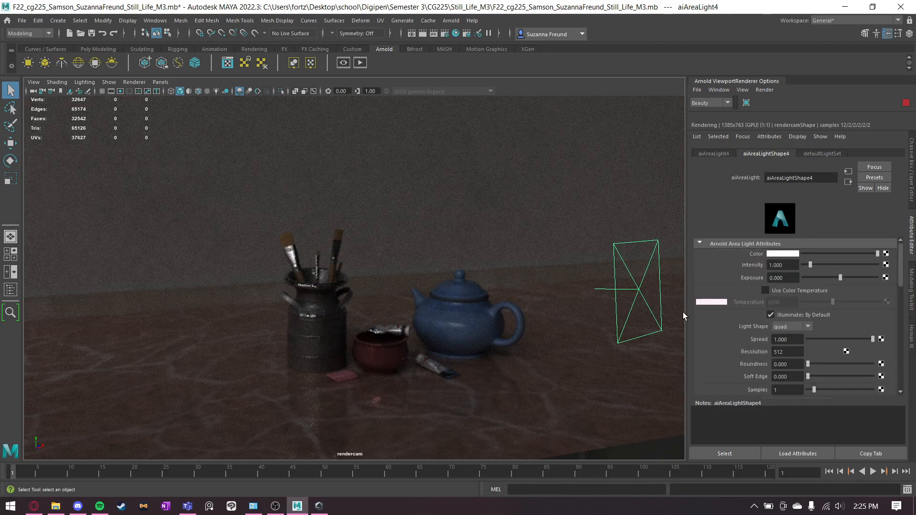
alt+middle_drag(560, 296, 536, 292)
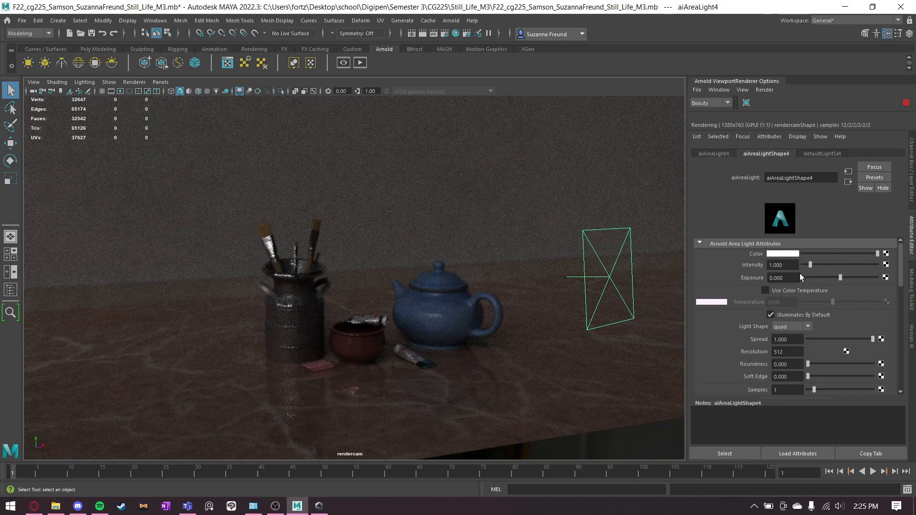
Raise the teapot-side area light's intensity to 10 and exposure to 5, and enable Use Color Temperature
click(882, 265)
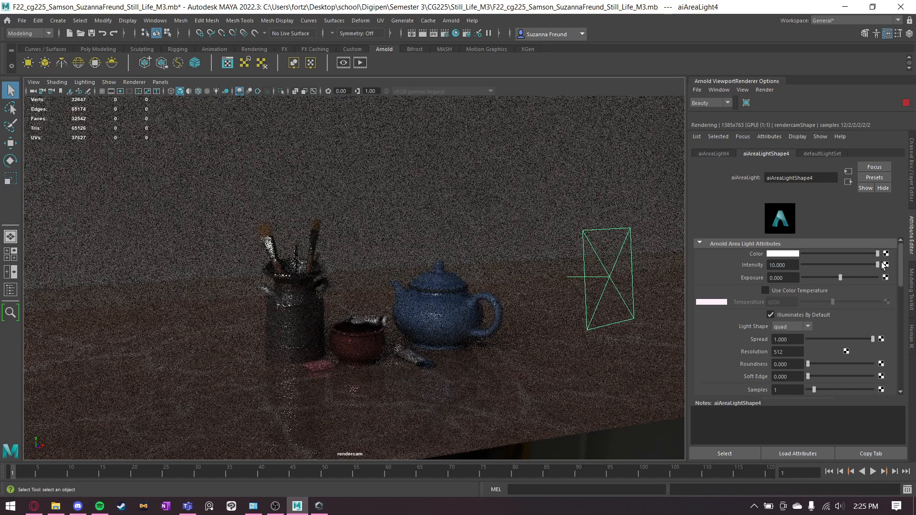
drag(882, 264, 906, 282)
drag(812, 264, 914, 268)
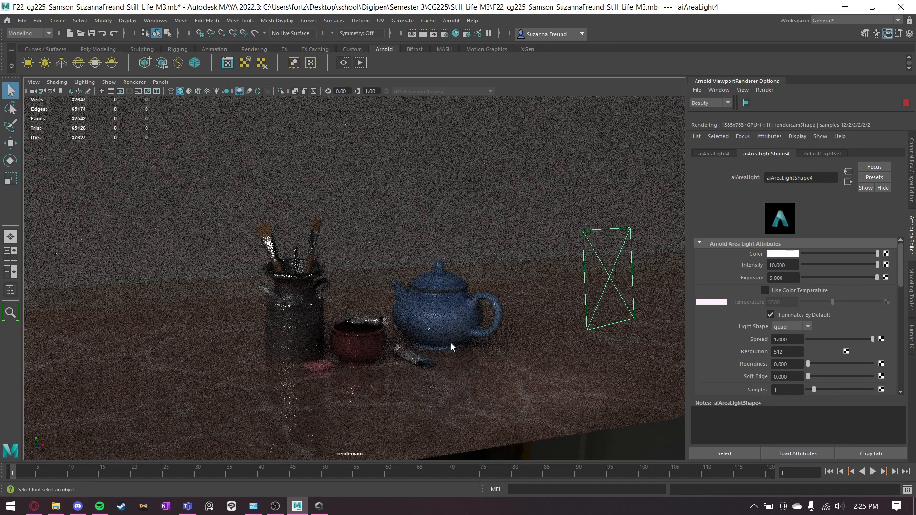
click(806, 290)
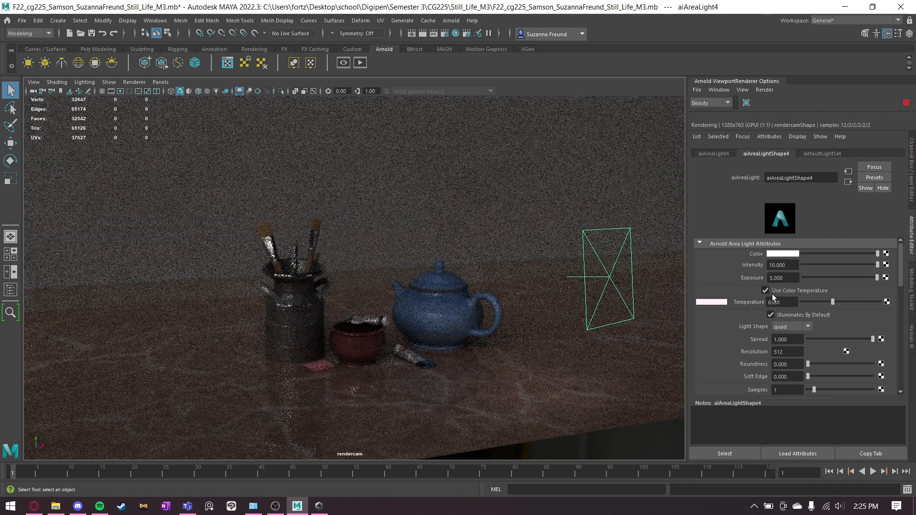
Set the teapot-side area light's intensity to 20 and its exposure to 20
click(792, 265)
text(20)
key(Tab)
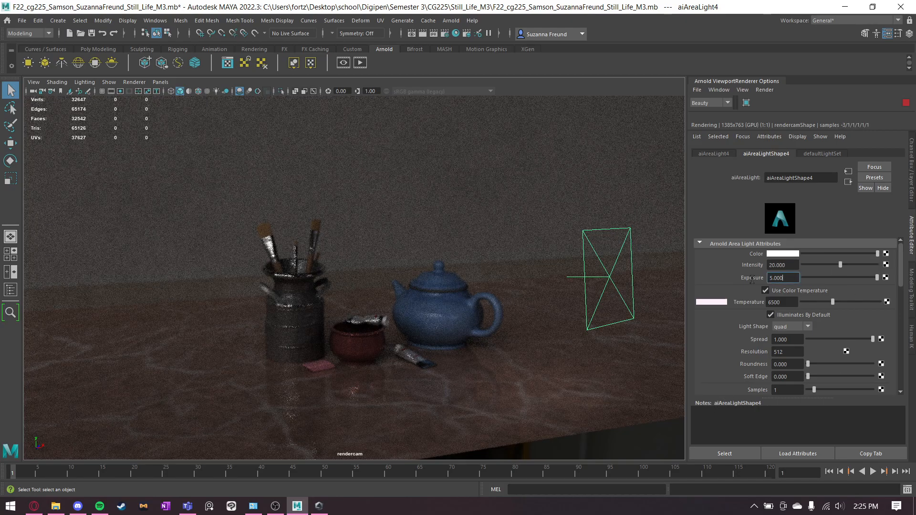
text(20)
key(Return)
Set the teapot-side area light's exposure to 10 and its intensity to 10
click(787, 278)
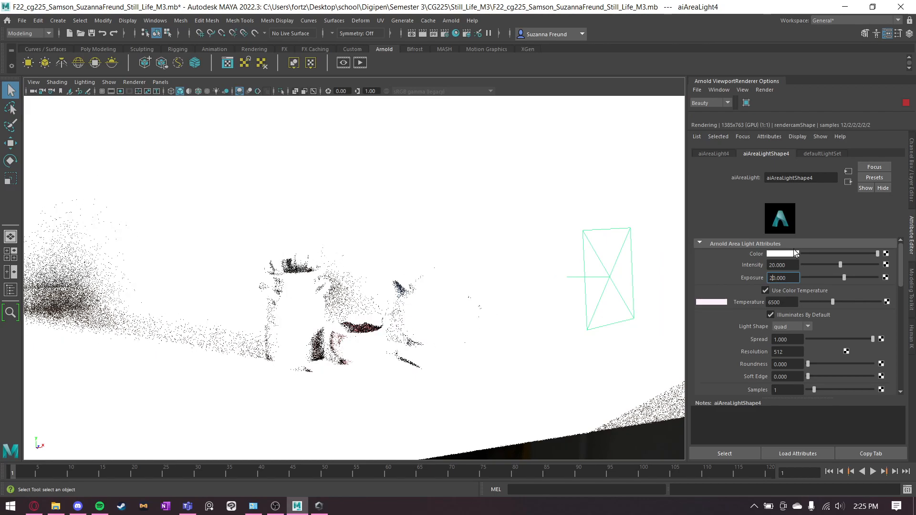
key(BackSpace)
text(1)
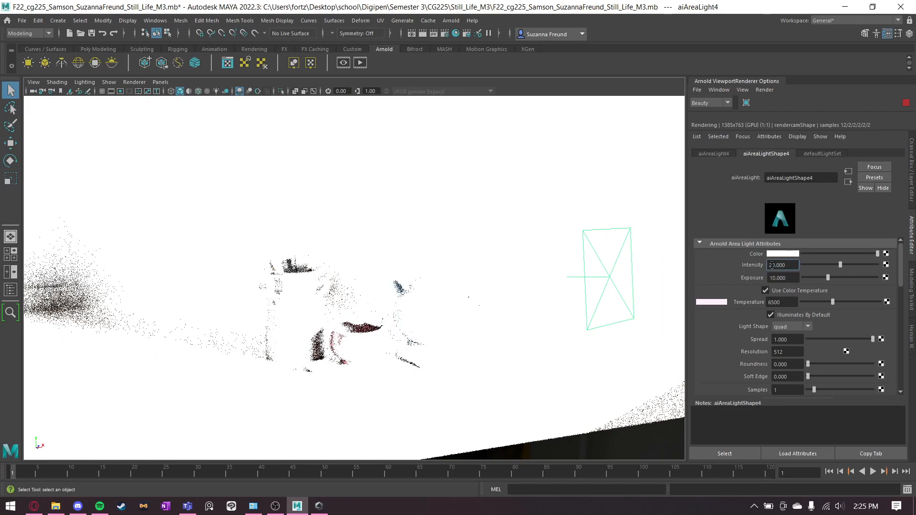
key(shift+Tab)
key(BackSpace)
text(1)
key(Return)
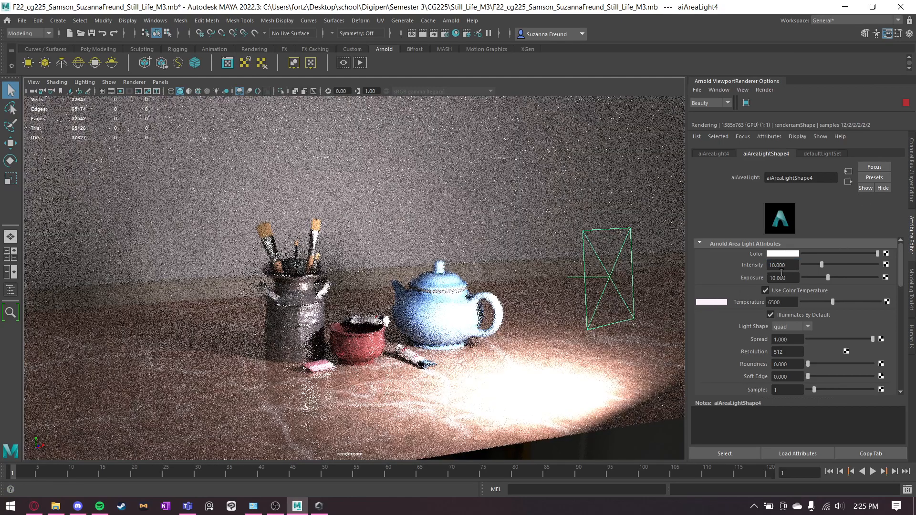
Reduce the teapot-side area light's intensity to 9 and its exposure to 9
double_click(772, 265)
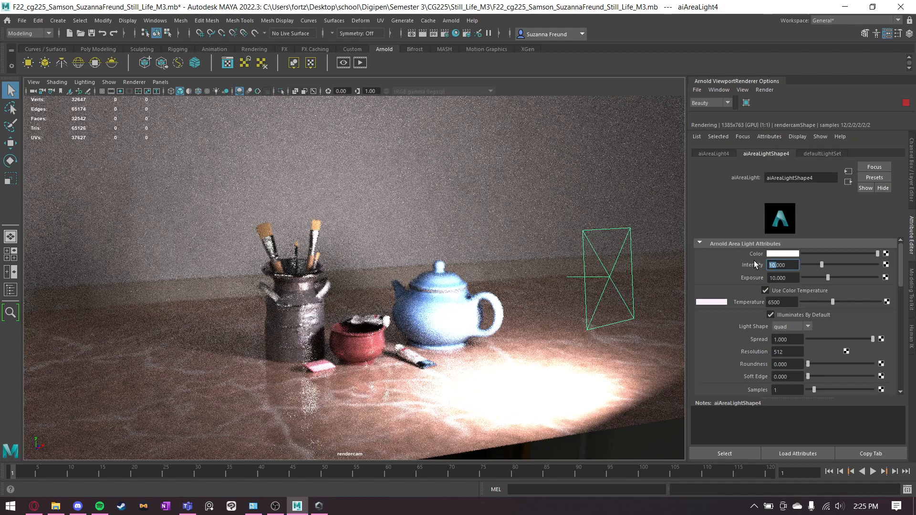
text(9)
click(774, 276)
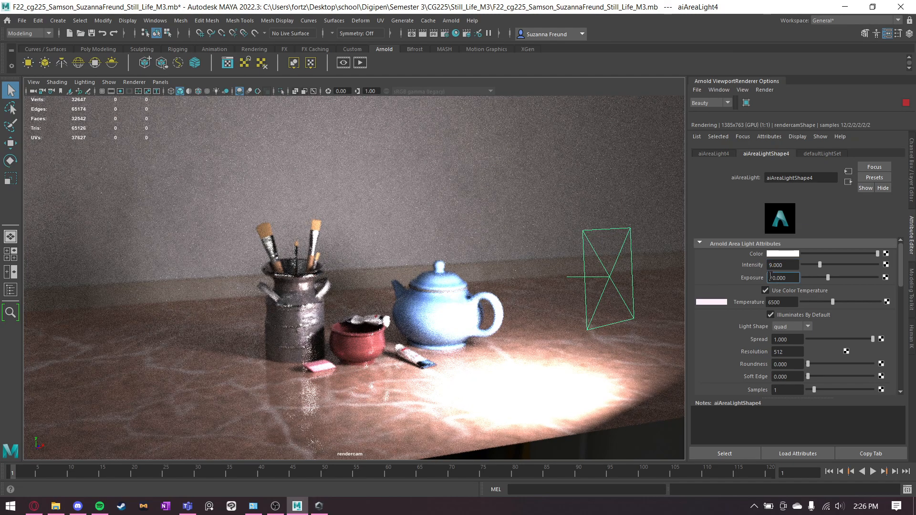
key(BackSpace)
key(BackSpace)
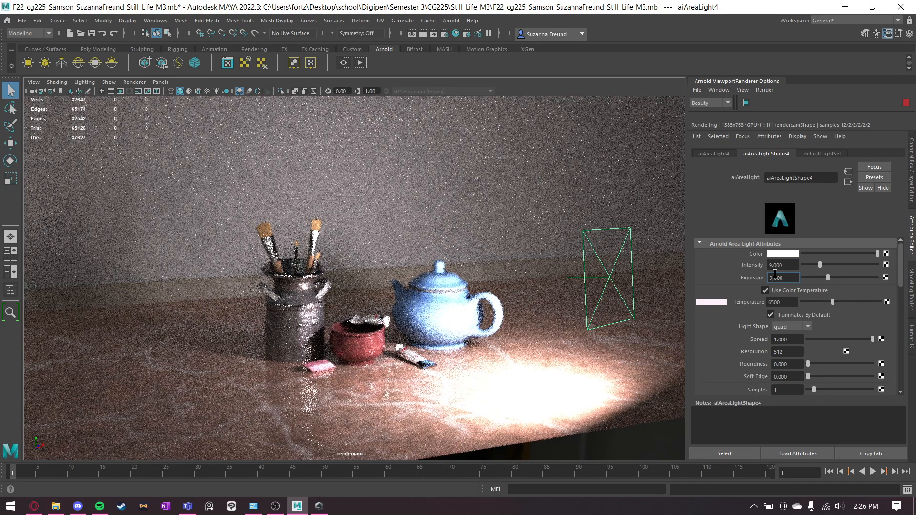
Reduce the teapot-side area light's intensity to 8 and its exposure to 8
click(771, 265)
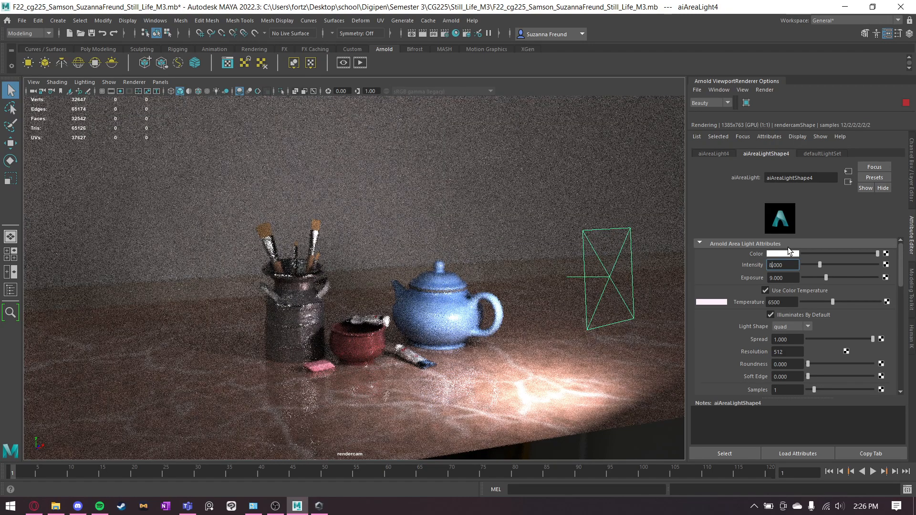
key(BackSpace)
text(8)
click(769, 279)
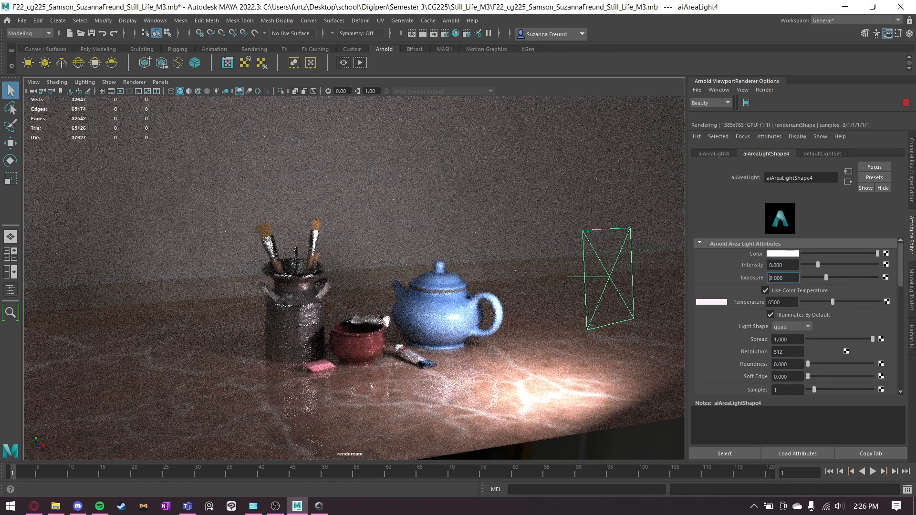
key(BackSpace)
text(8)
key(Return)
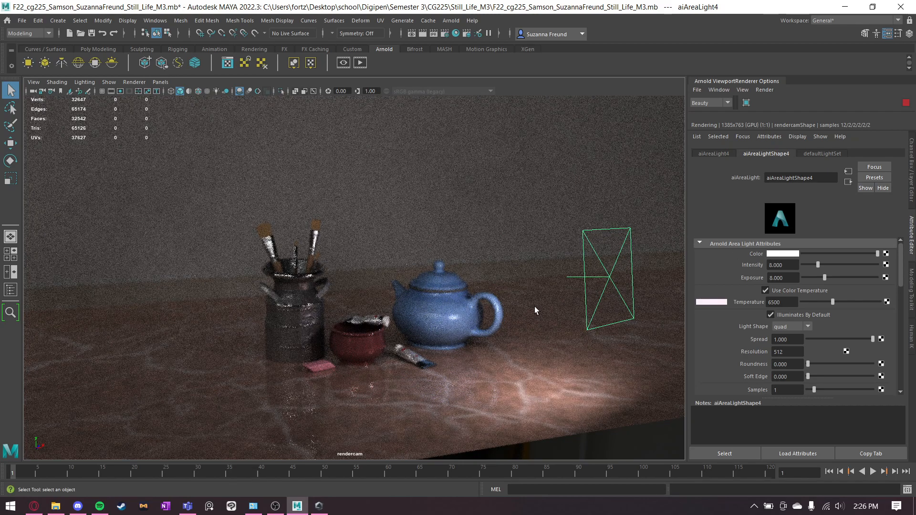
Raise the teapot-side area light's intensity and exposure back to 9 each
click(782, 265)
click(792, 276)
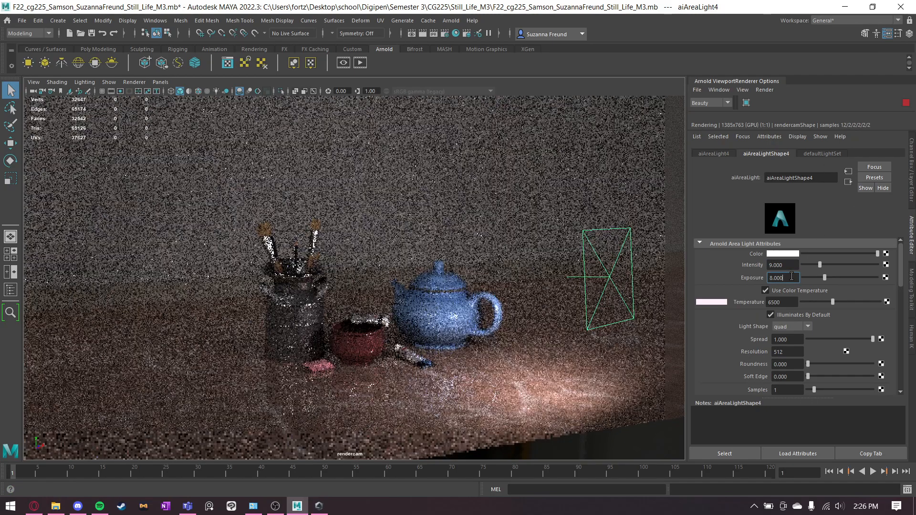
key(Left)
key(Left)
key(Left)
key(Left)
key(Left)
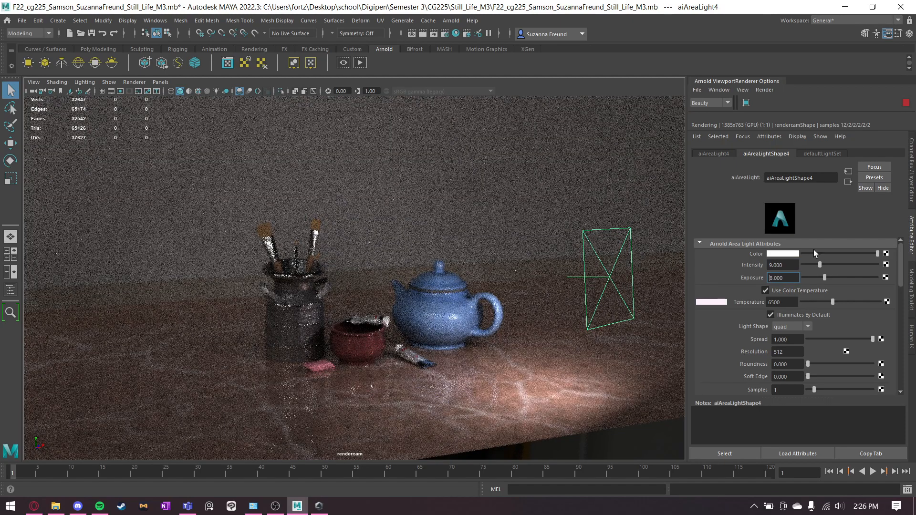
key(Delete)
text(9)
Rename the shape node of the area light beside the teapot to key
double_click(797, 178)
text(key)
key(Return)
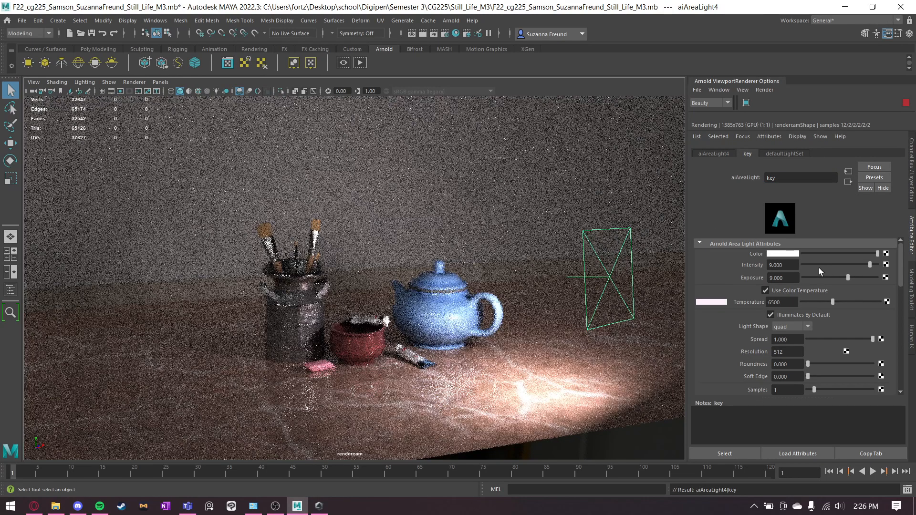
Reduce the key light's exposure to 8
click(770, 277)
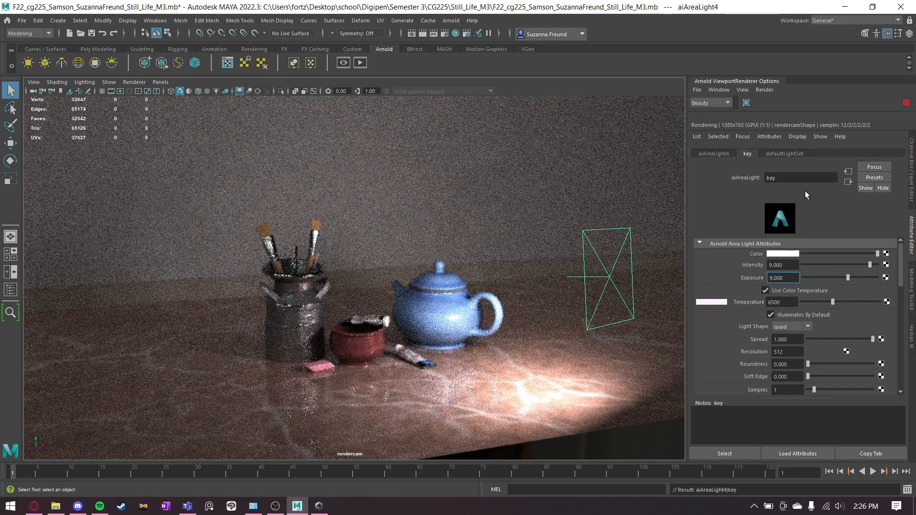
key(BackSpace)
text(8)
key(Return)
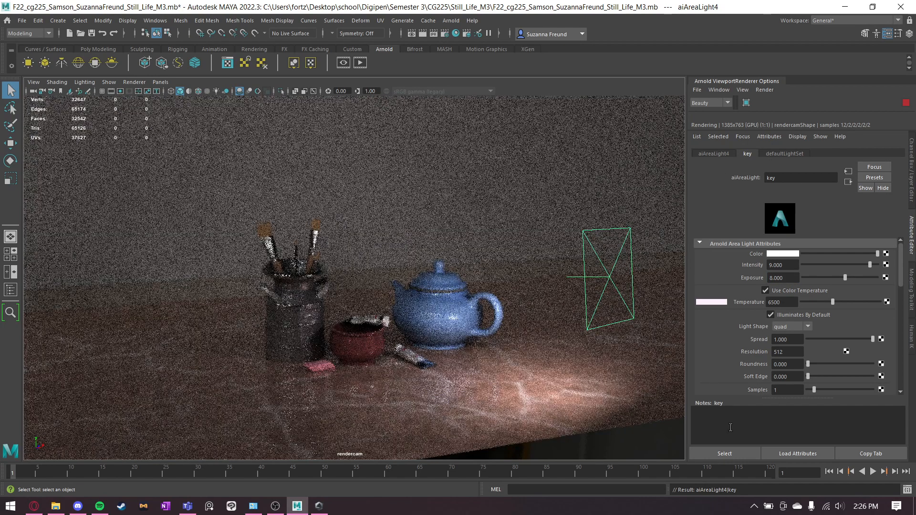
Lower the HDRI skydome's intensity to darken the surroundings, and reselect the key light beside the teapot
click(660, 447)
click(774, 265)
drag(774, 264, 797, 245)
text(100)
key(Return)
click(569, 313)
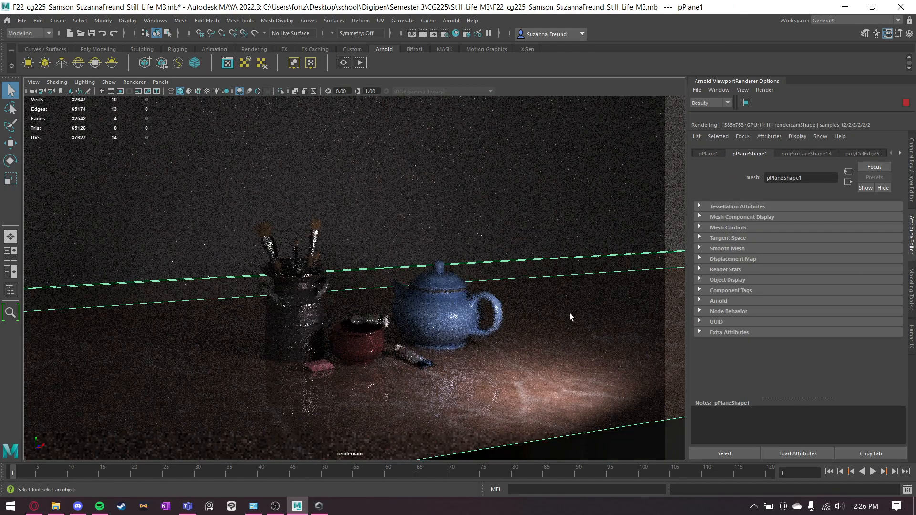
click(612, 281)
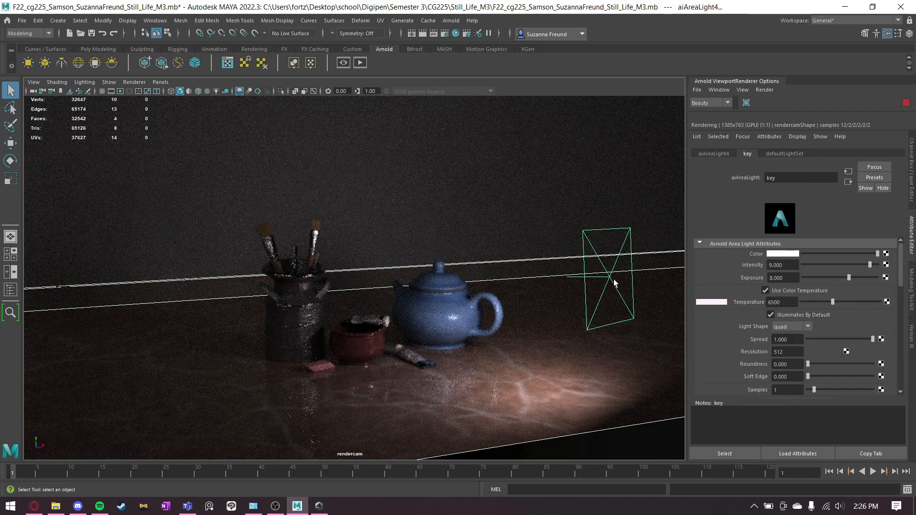
Raise the key light's exposure to 9
click(771, 277)
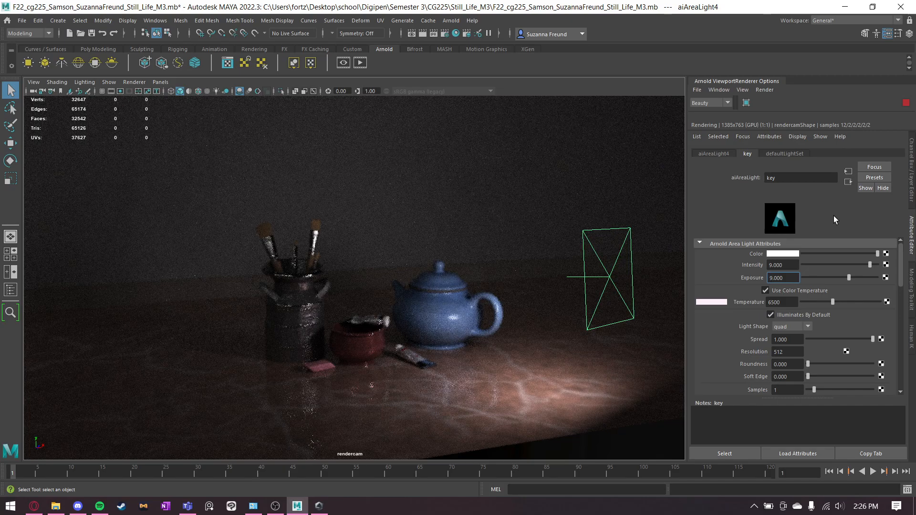
key(BackSpace)
text(9)
key(Return)
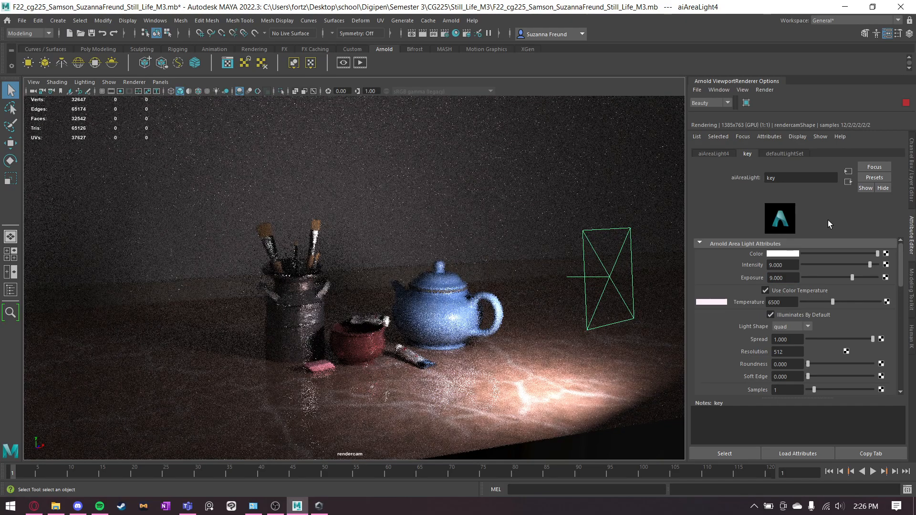
Set the key light's exposure to 8 and its intensity to 10
click(771, 277)
key(BackSpace)
text(8)
click(772, 267)
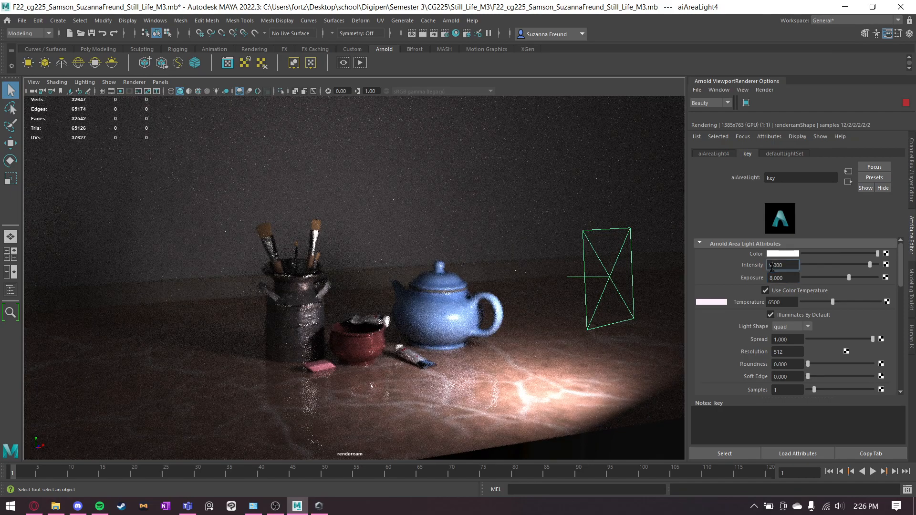
text(10)
key(Return)
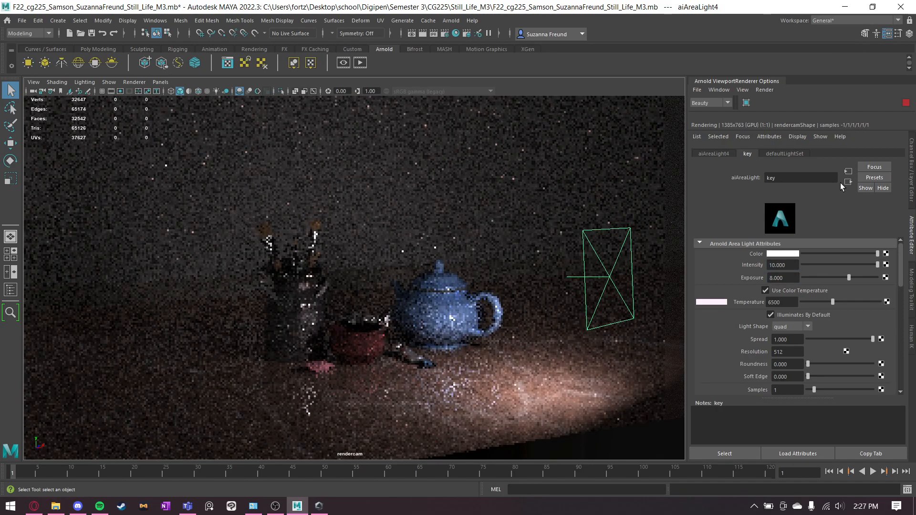
Set the key light's intensity to 11 and fine-tune it up to 12.857
click(775, 265)
key(BackSpace)
text(1)
key(Return)
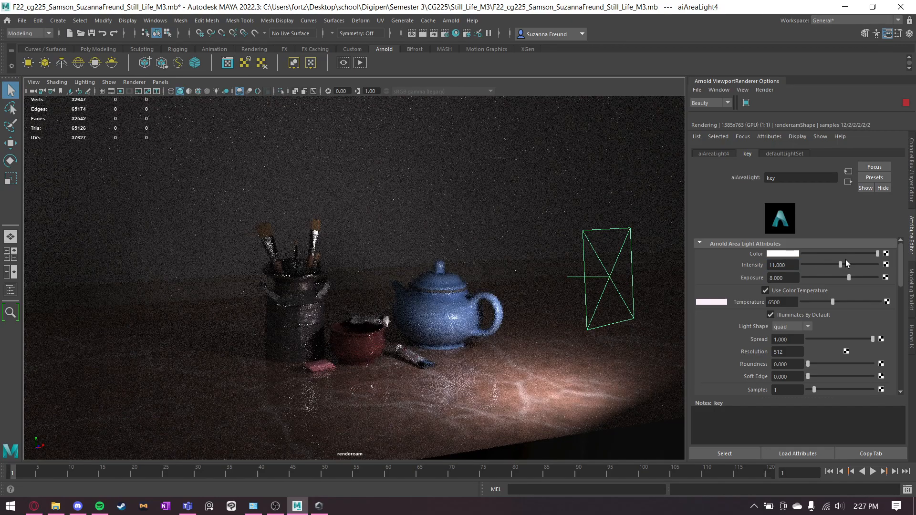
drag(840, 265, 845, 265)
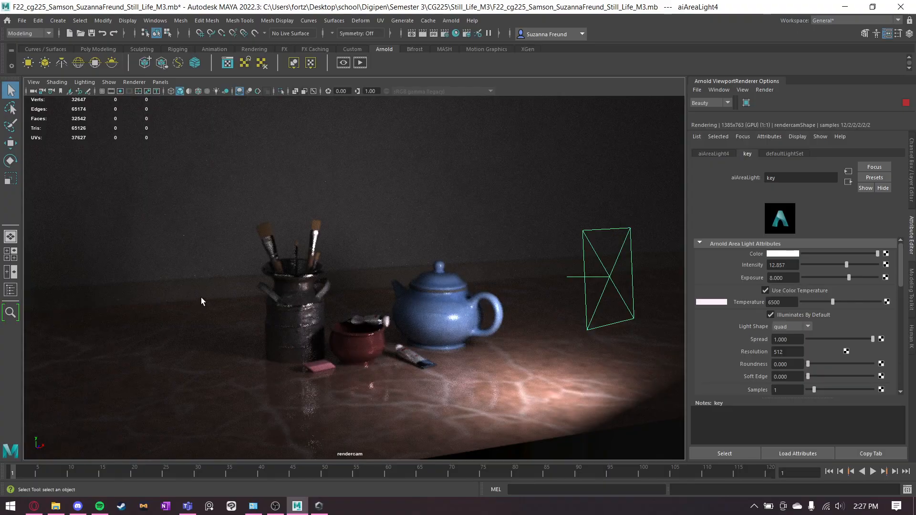
Select the area light to the left of the milk jug and stop the render preview
click(211, 279)
drag(173, 241, 281, 440)
drag(46, 236, 235, 461)
click(77, 332)
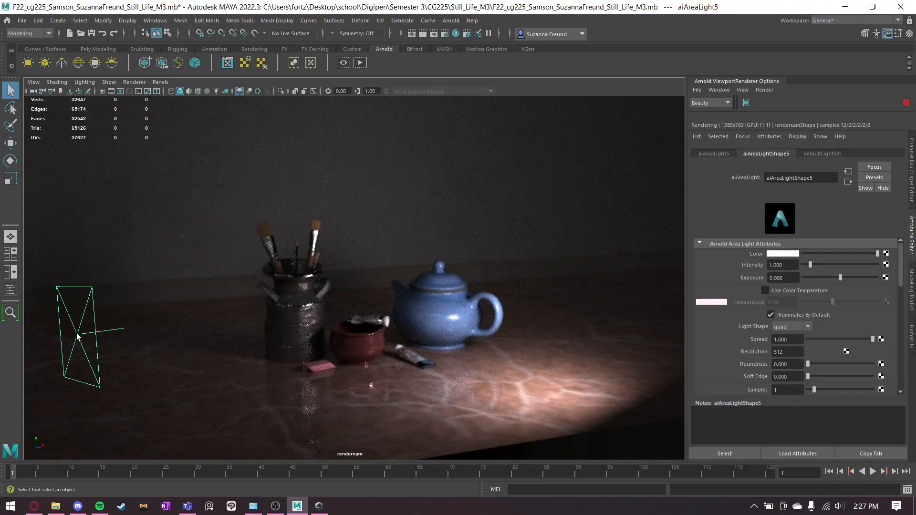
click(906, 103)
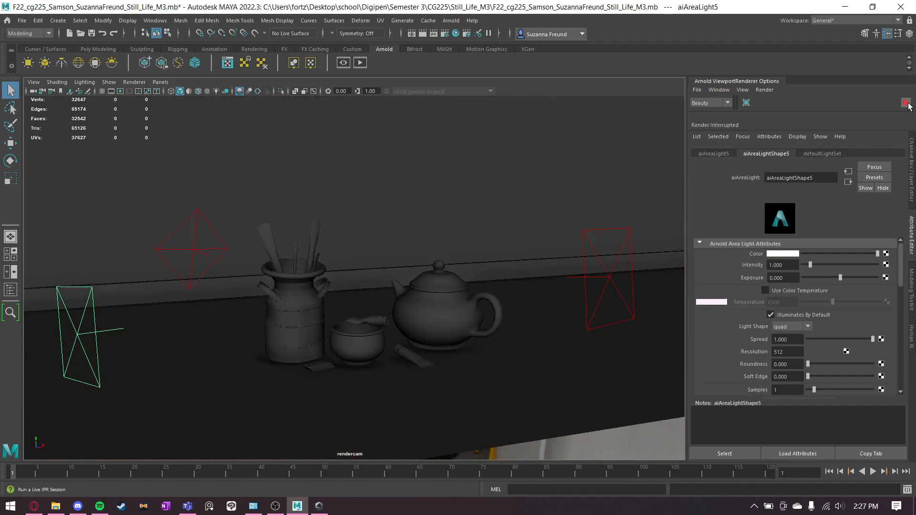
Set the intensity of the area light left of the jug to 10 and its exposure to 7
click(611, 277)
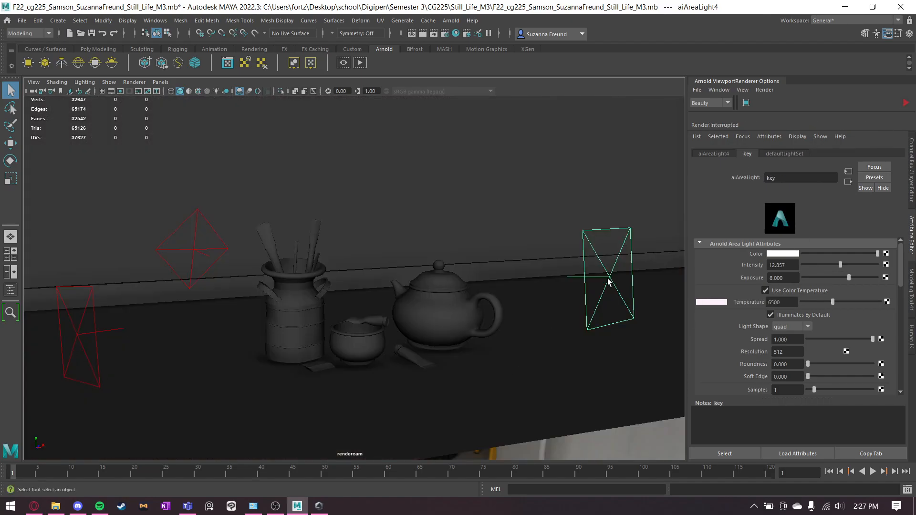
click(77, 334)
click(789, 269)
text(10)
click(797, 281)
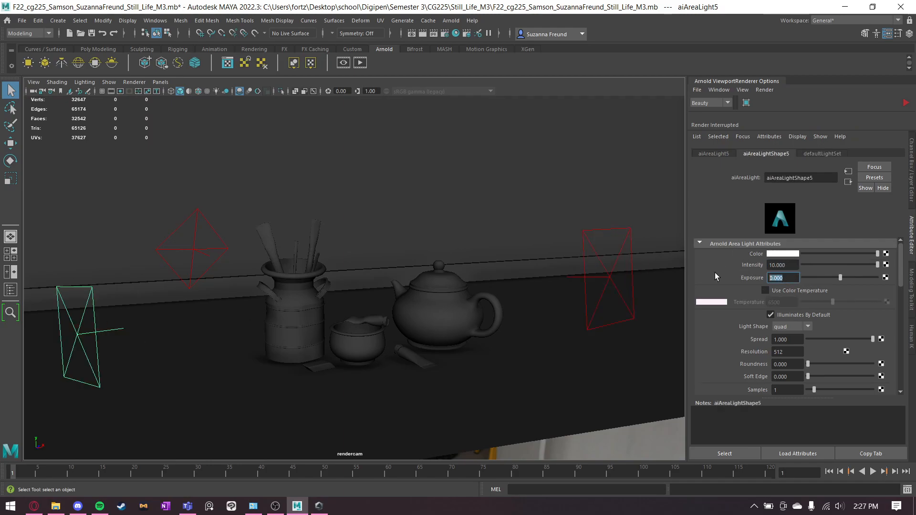
text(7)
key(Return)
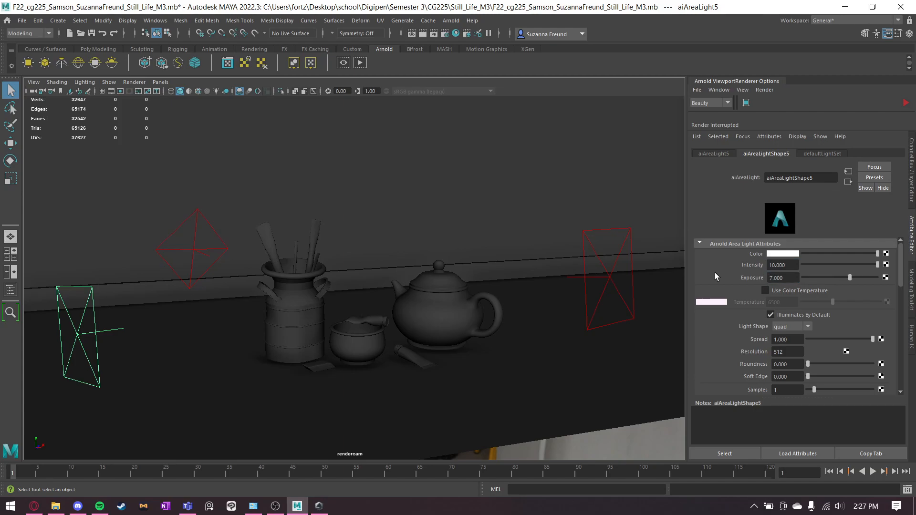
Restart the render preview and warm the light left of the jug with a color temperature of 5261
click(906, 102)
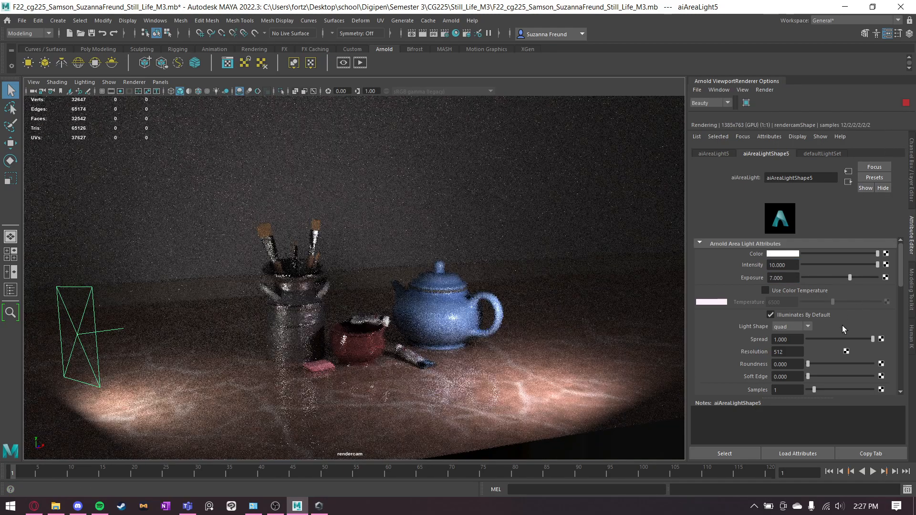
click(763, 290)
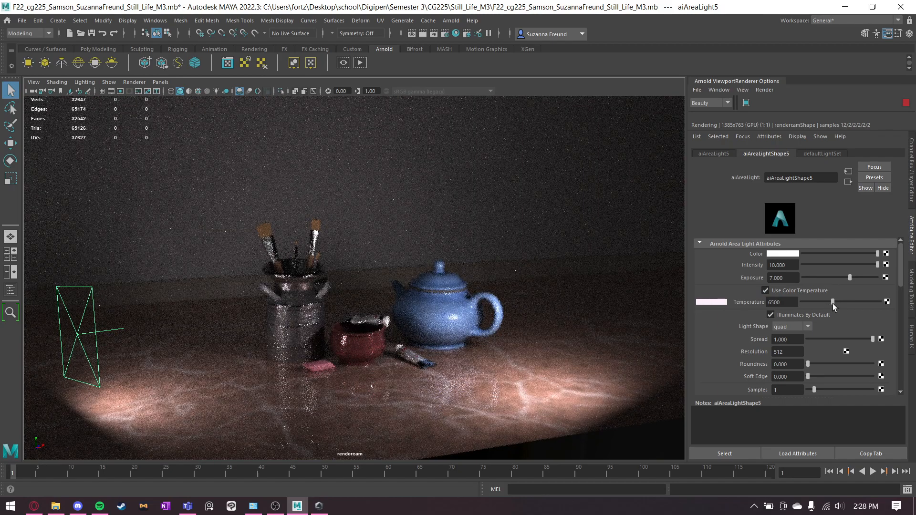
mouse_move(827, 303)
mouse_down()
mouse_move(812, 302)
mouse_move(826, 302)
mouse_up()
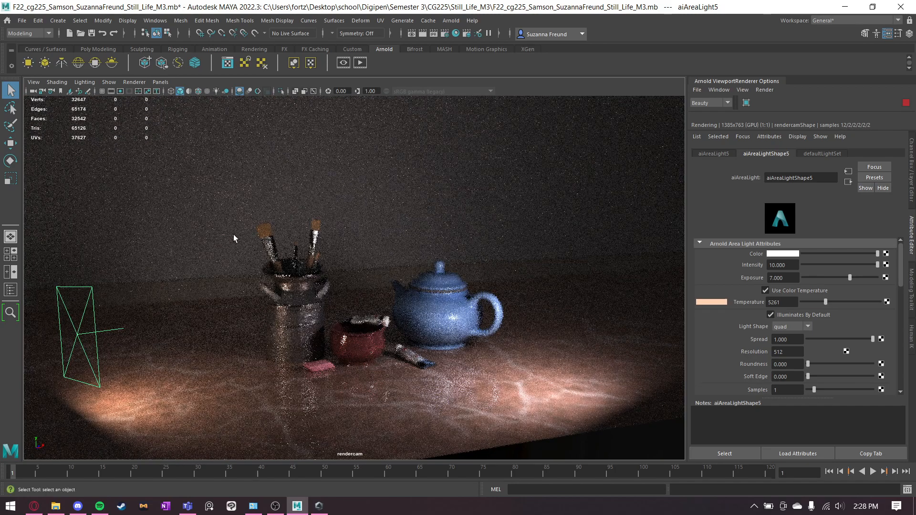
Stop the render preview and set the back area light's intensity to 8 and its exposure to 5
click(902, 106)
click(193, 247)
click(786, 264)
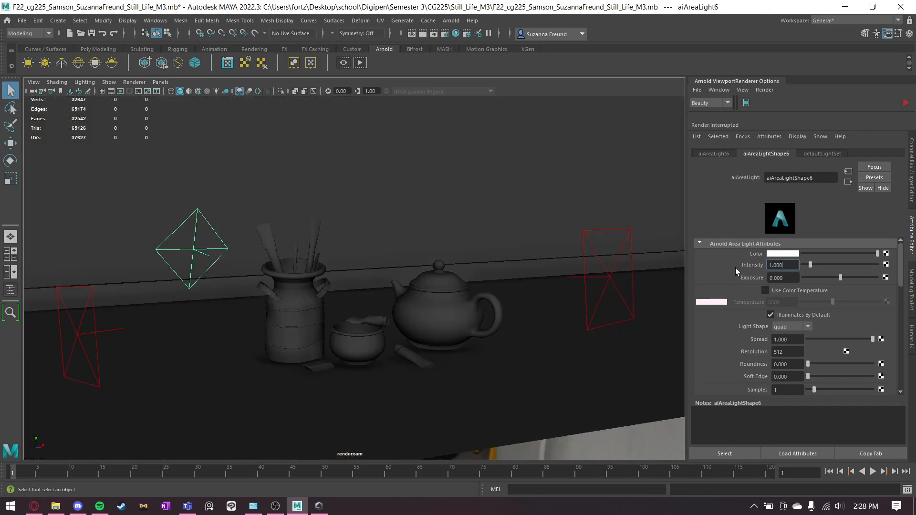
key(BackSpace)
key(BackSpace)
key(BackSpace)
key(BackSpace)
key(BackSpace)
text(8)
key(Tab)
text(5)
key(Return)
Restart the render preview and cool the back light with a color temperature of 7348
click(905, 102)
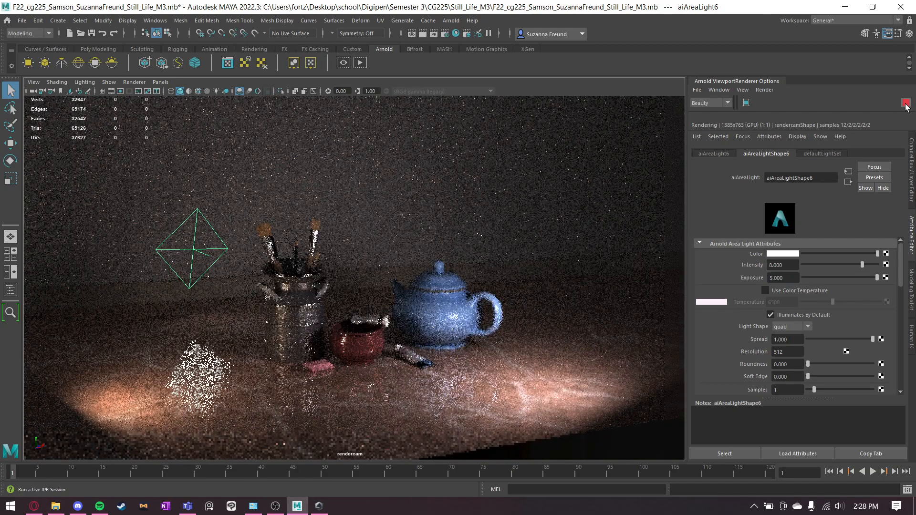
click(765, 290)
mouse_move(837, 302)
mouse_down()
mouse_move(850, 302)
mouse_move(837, 303)
mouse_up()
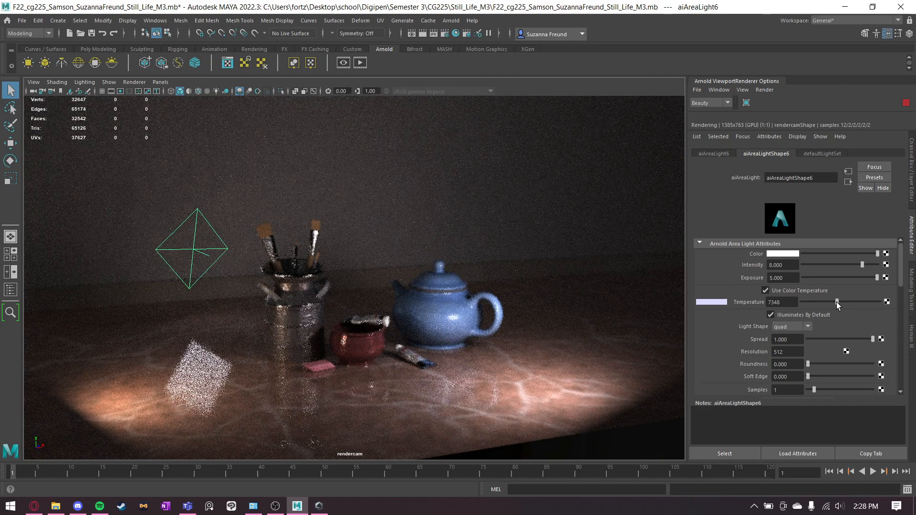
Reselect the back light, move it to just above the brushes in the jug and adjust its rotation
click(184, 242)
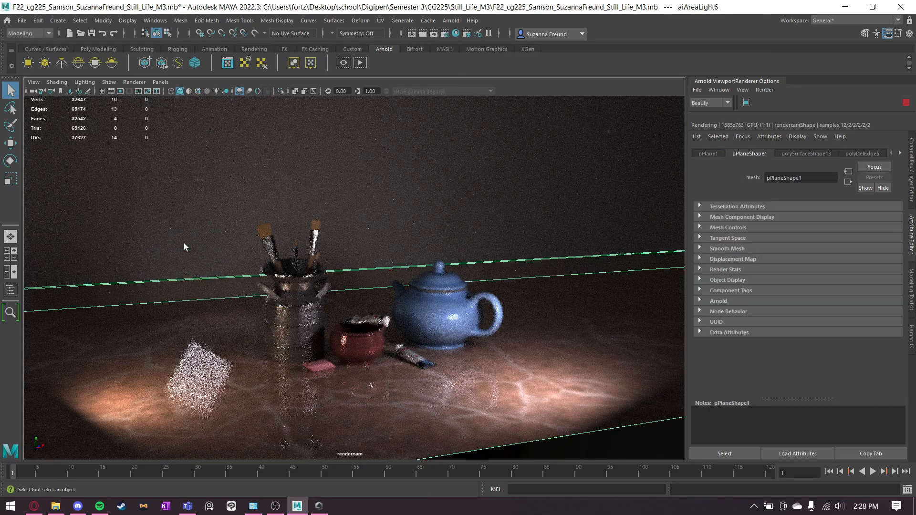
click(199, 249)
key(w)
drag(196, 249, 332, 210)
key(e)
drag(314, 207, 318, 207)
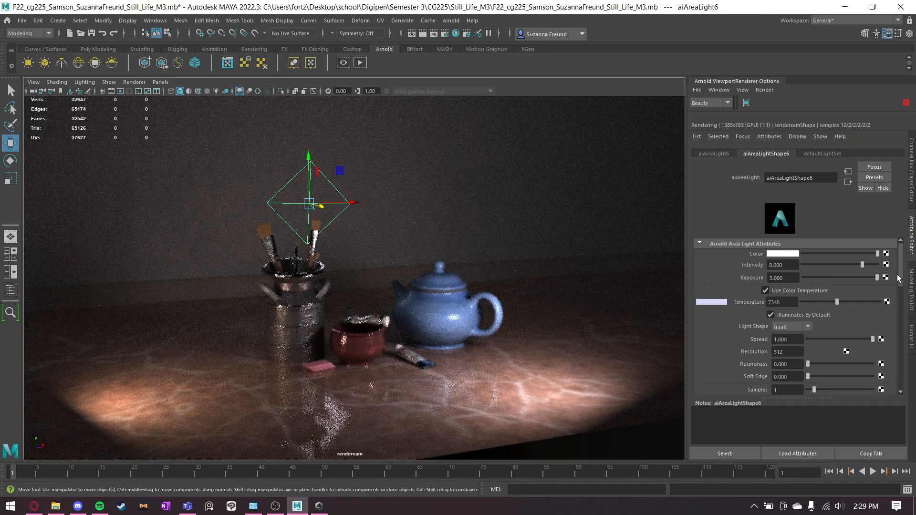
Raise the back light higher above the jug, adjust its rotation and deselect it to check the render
scroll(854, 321, down, 3)
scroll(854, 320, down, 6)
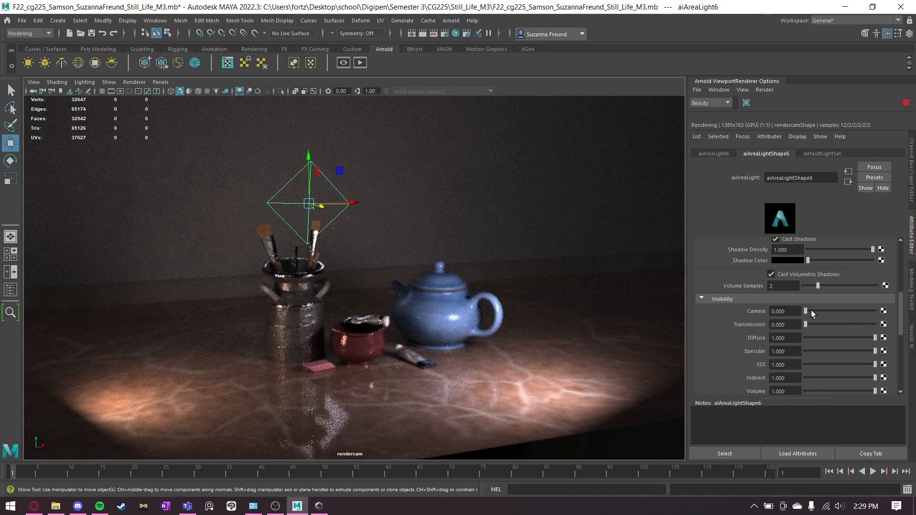
scroll(810, 310, up, 9)
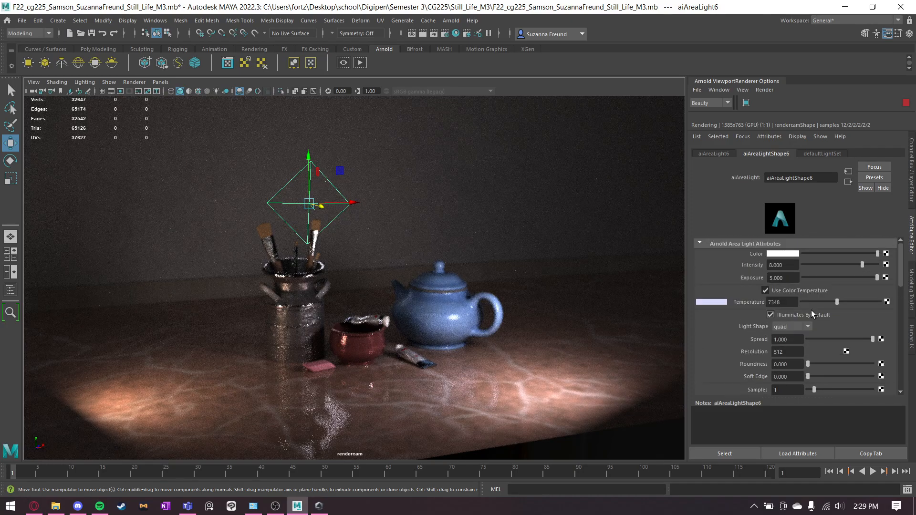
scroll(811, 310, down, 4)
scroll(809, 310, down, 10)
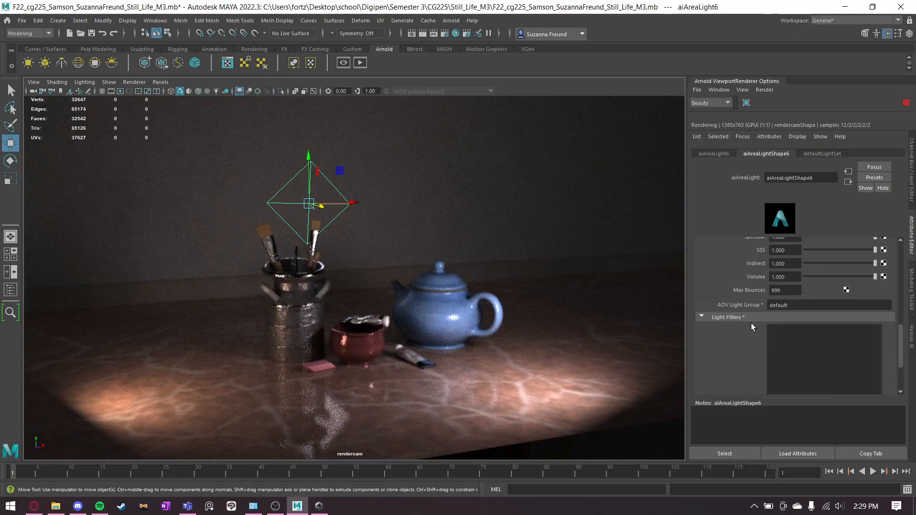
drag(310, 187, 435, 170)
key(e)
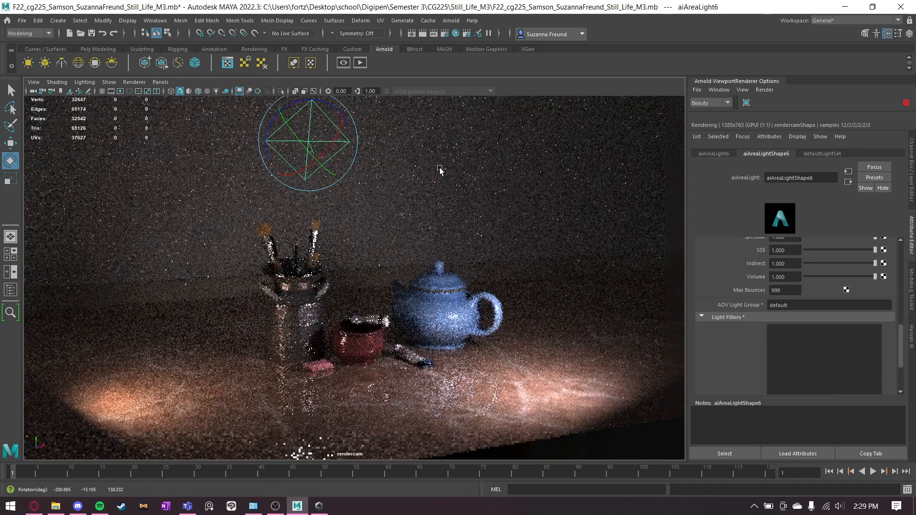
key(w)
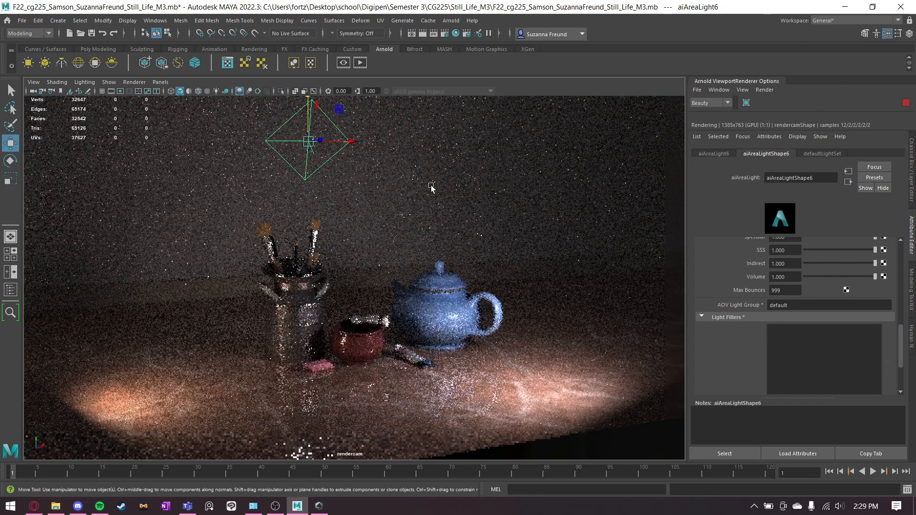
click(373, 244)
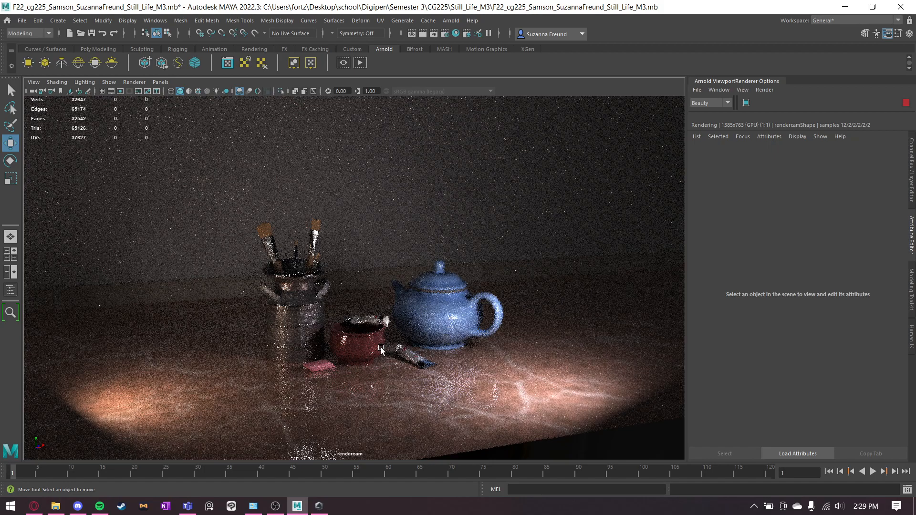
Stop the render preview and tilt the back light further down toward the still life
scroll(381, 349, up, 2)
scroll(464, 357, up, 3)
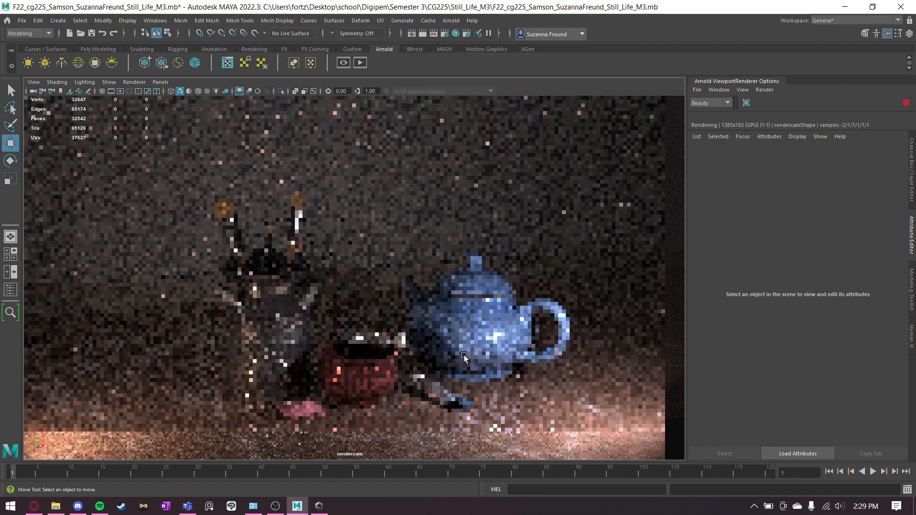
click(905, 104)
mouse_move(549, 291)
alt+mouse_down()
mouse_move(501, 303)
mouse_move(345, 298)
mouse_move(383, 303)
mouse_move(377, 311)
mouse_move(471, 162)
alt+mouse_up()
click(489, 114)
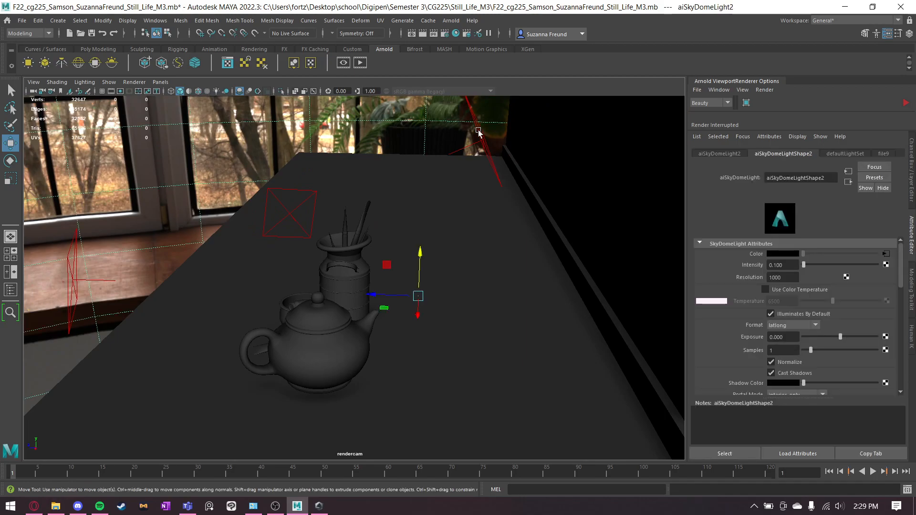
key(e)
alt+middle_drag(491, 174, 511, 191)
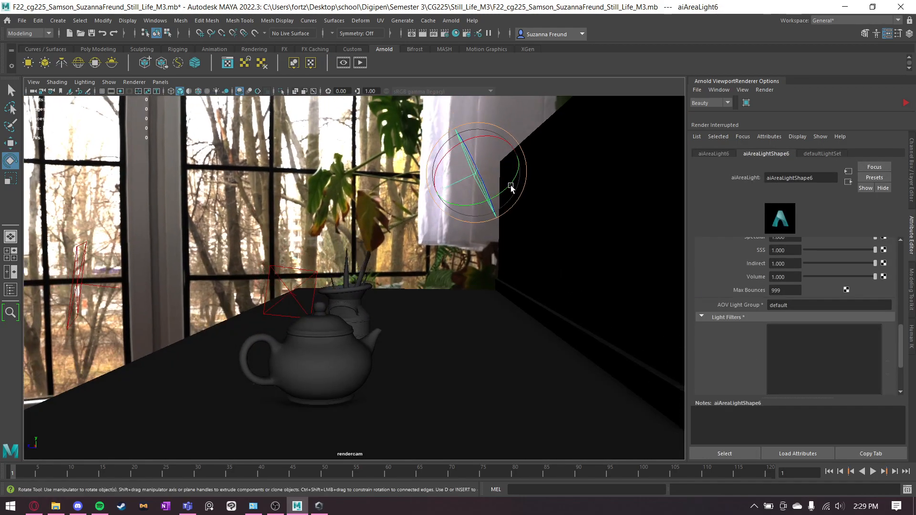
drag(519, 146, 516, 125)
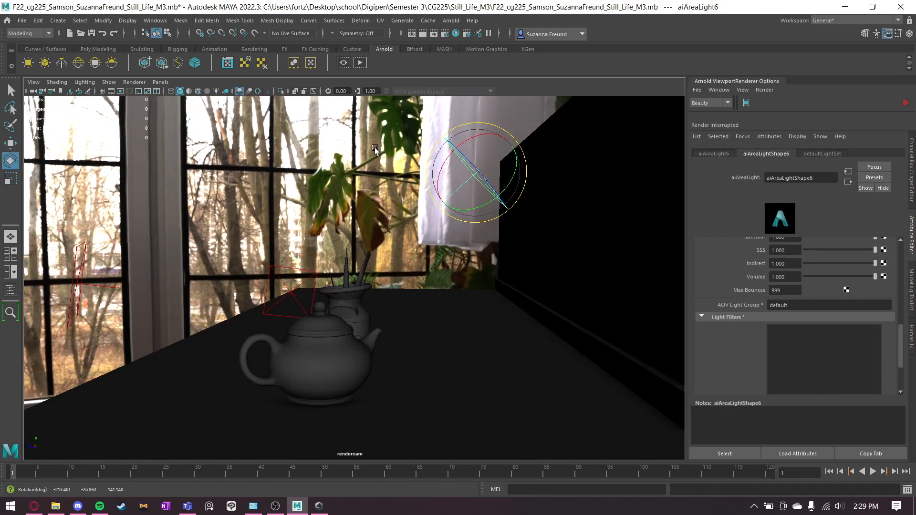
click(504, 215)
Scale the key light beside the teapot up uniformly to 8.582
alt+drag(364, 285, 473, 285)
click(409, 289)
key(r)
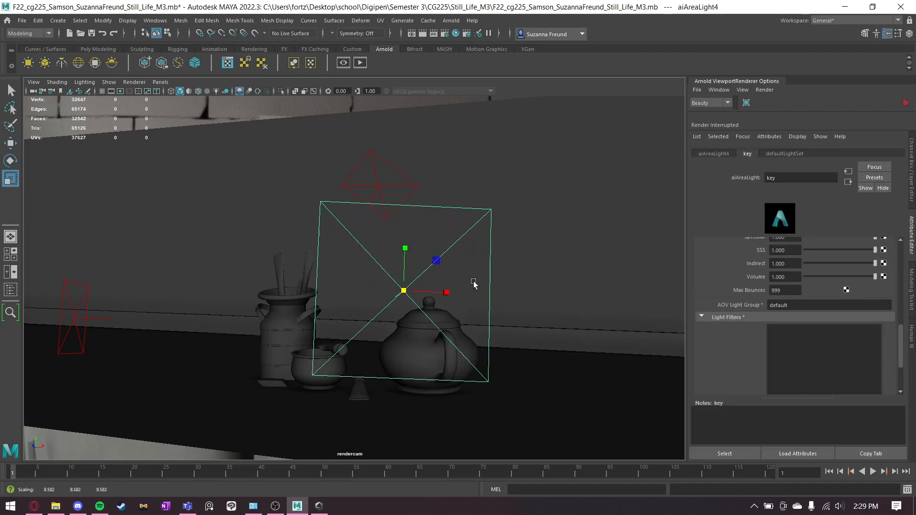
key(q)
alt+drag(422, 353, 270, 233)
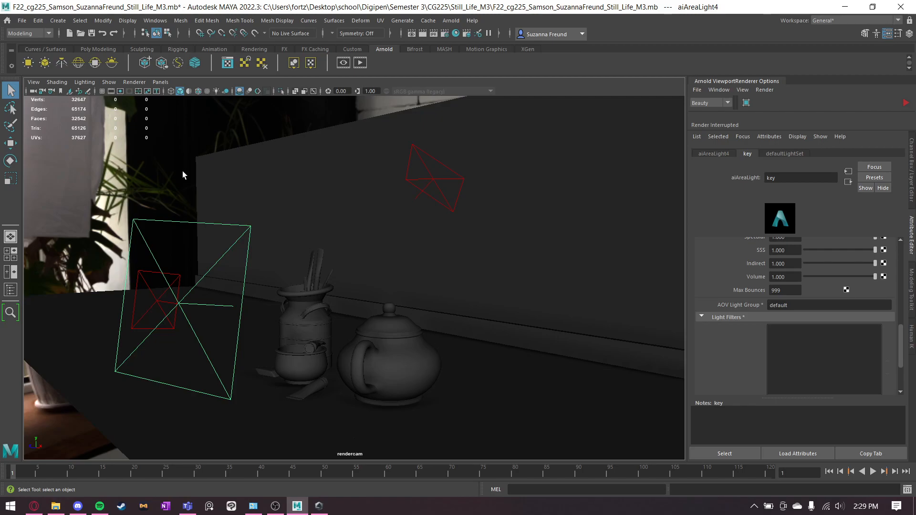
Select the HDRI skydome and turn on the resolution gate and gate mask for the render camera
click(130, 141)
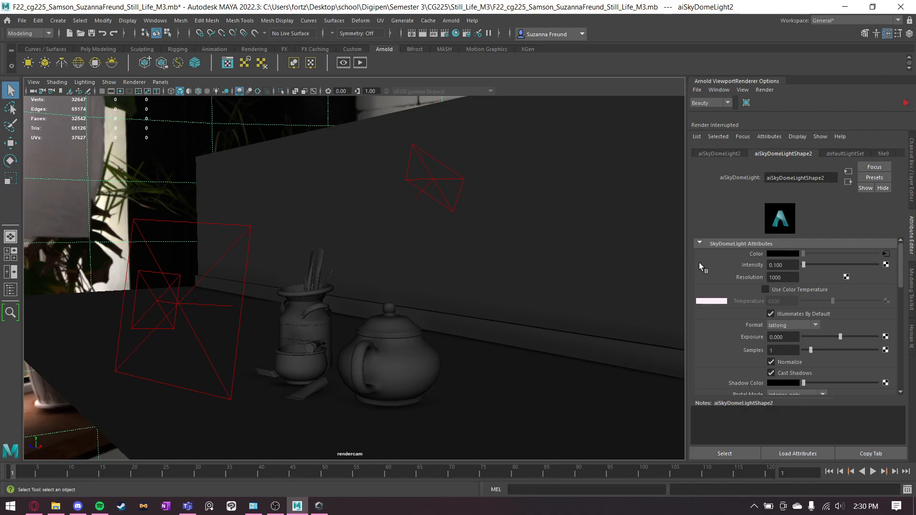
alt+drag(365, 226, 440, 213)
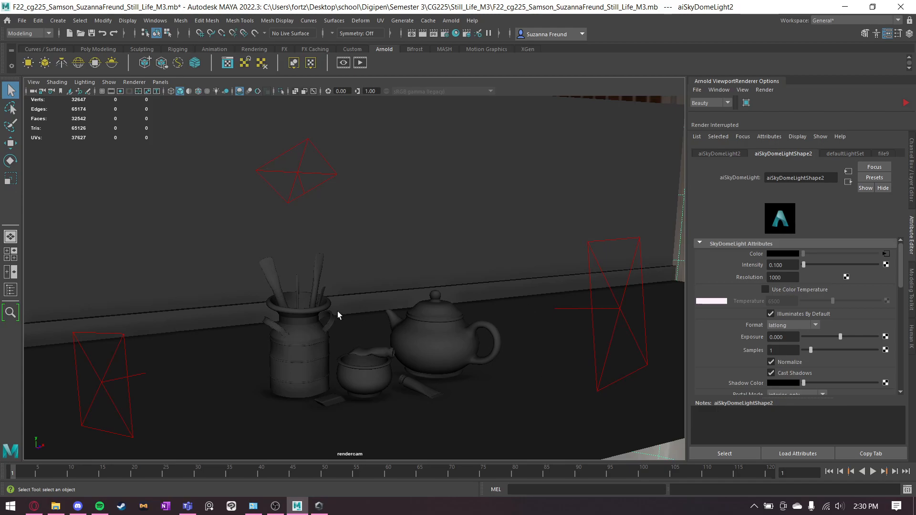
alt+middle_drag(355, 267, 398, 250)
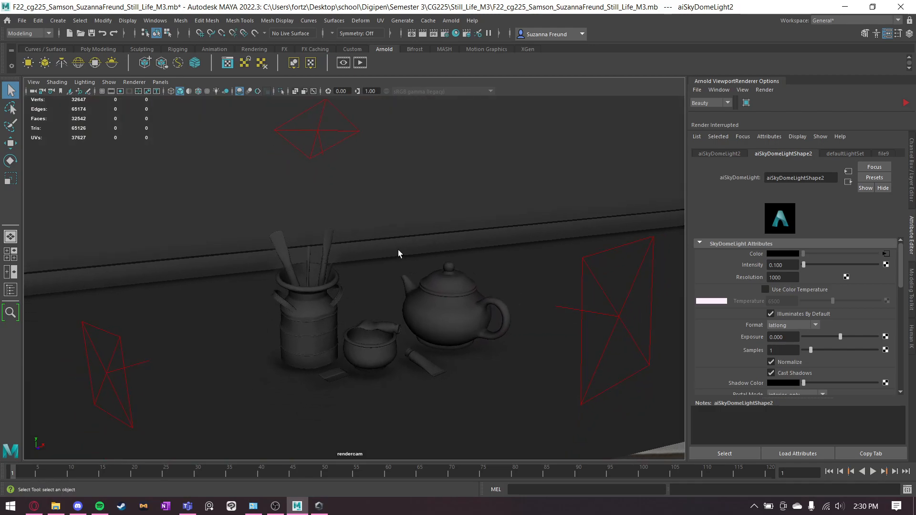
click(120, 91)
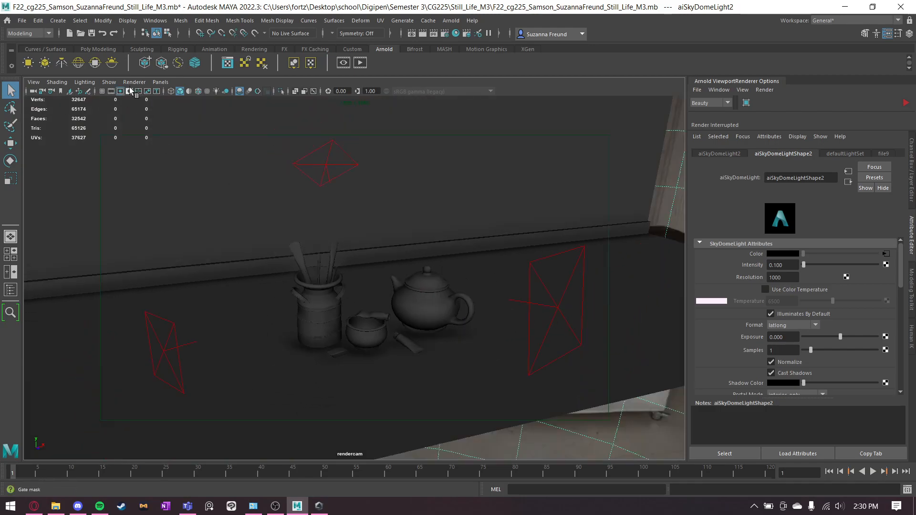
click(129, 90)
Frame the render camera closer on the jug, bowl and teapot within the 1920 x 1080 resolution gate
alt+drag(450, 226, 434, 214)
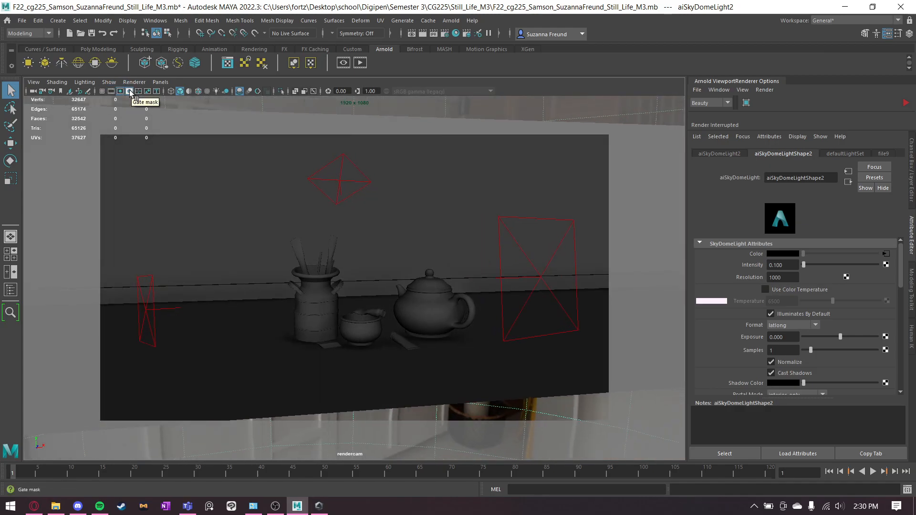
alt+drag(420, 224, 384, 276)
click(119, 90)
click(119, 91)
alt+right_drag(280, 249, 405, 262)
alt+middle_drag(406, 262, 371, 225)
alt+right_drag(296, 240, 380, 246)
alt+drag(400, 342, 405, 344)
alt+middle_drag(406, 321, 405, 320)
mouse_move(405, 320)
alt+mouse_down()
mouse_move(405, 331)
mouse_move(390, 318)
alt+mouse_up()
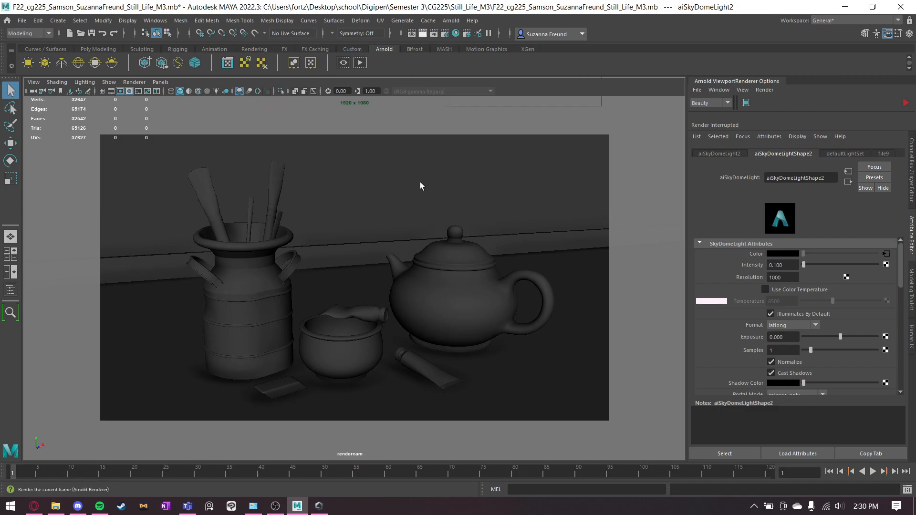
alt+middle_drag(415, 184, 418, 182)
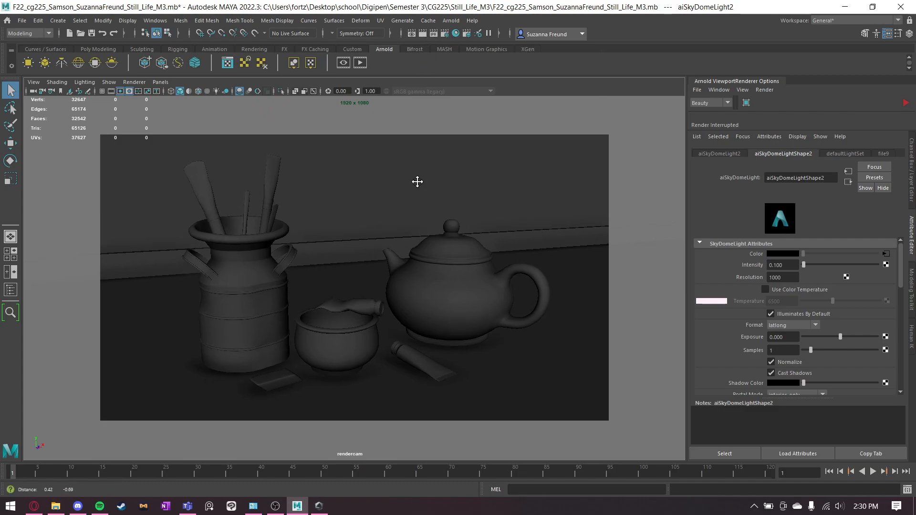
Check the composition against the field chart overlay, and hide the overlay again
click(114, 93)
click(120, 93)
click(104, 92)
click(138, 91)
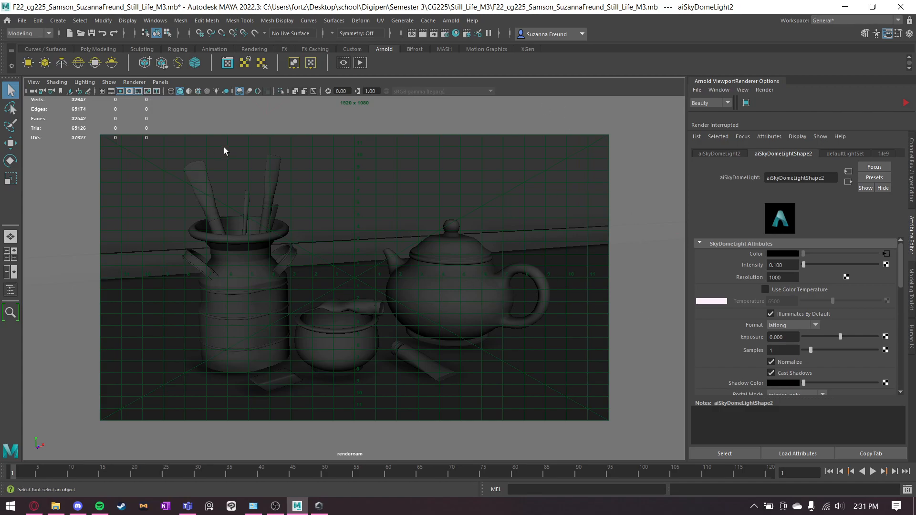
click(139, 91)
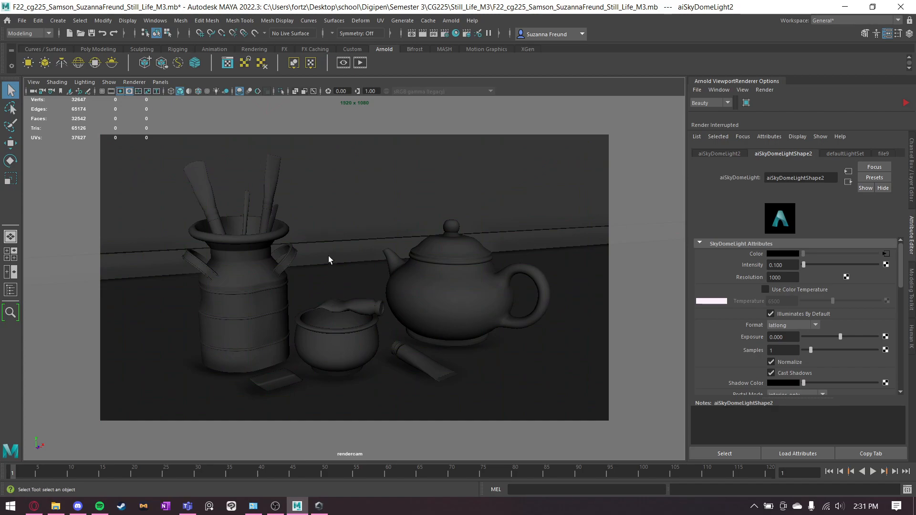
Fine-tune the render camera's framing so the jug, bowl and teapot fill the gate
alt+middle_drag(347, 262, 384, 233)
alt+right_drag(378, 234, 385, 234)
alt+middle_drag(385, 234, 384, 239)
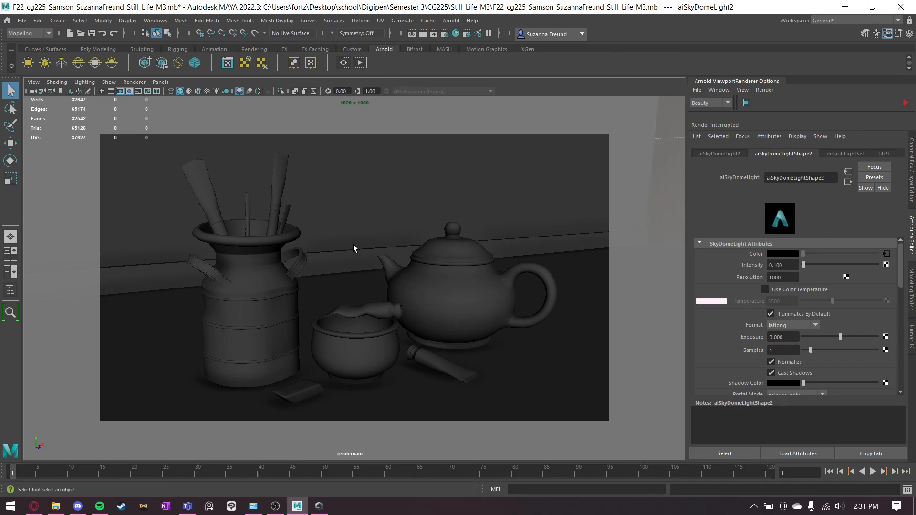
Save the render camera's current view as a new bookmark named render, and close the bookmark editor
click(33, 82)
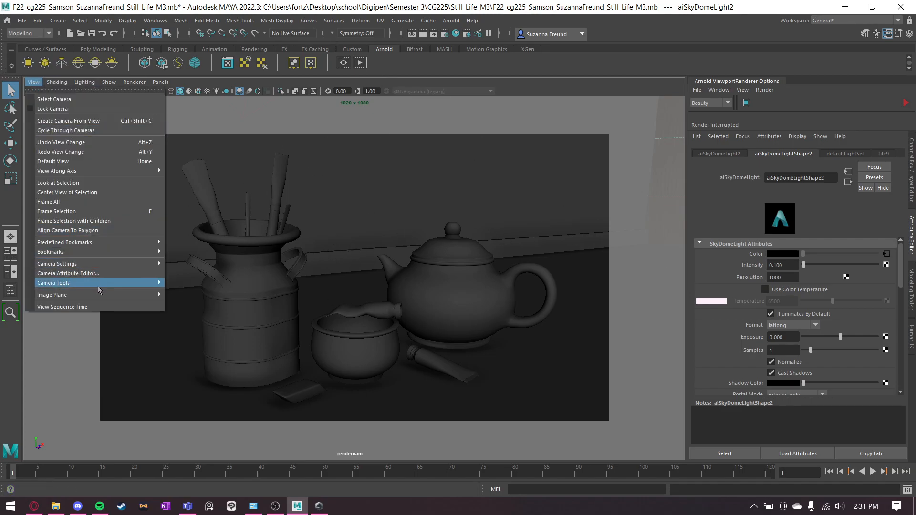
mouse_move(159, 252)
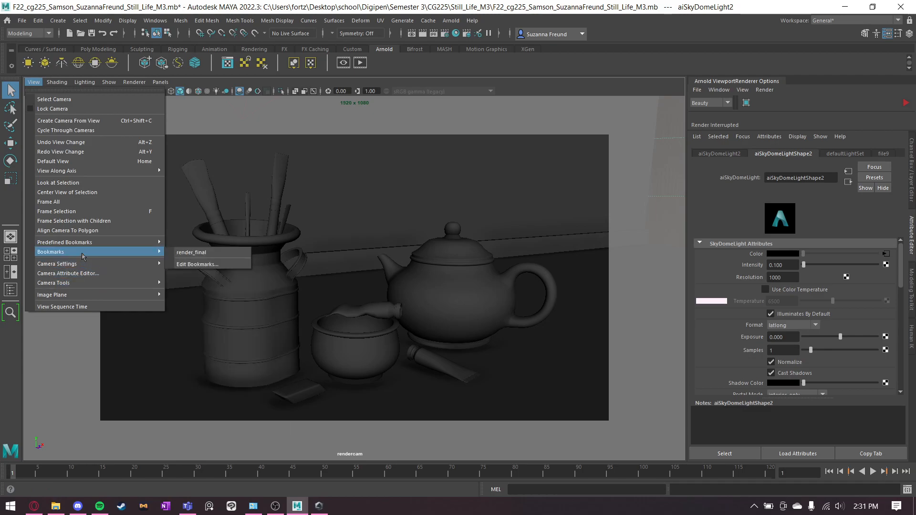
click(213, 264)
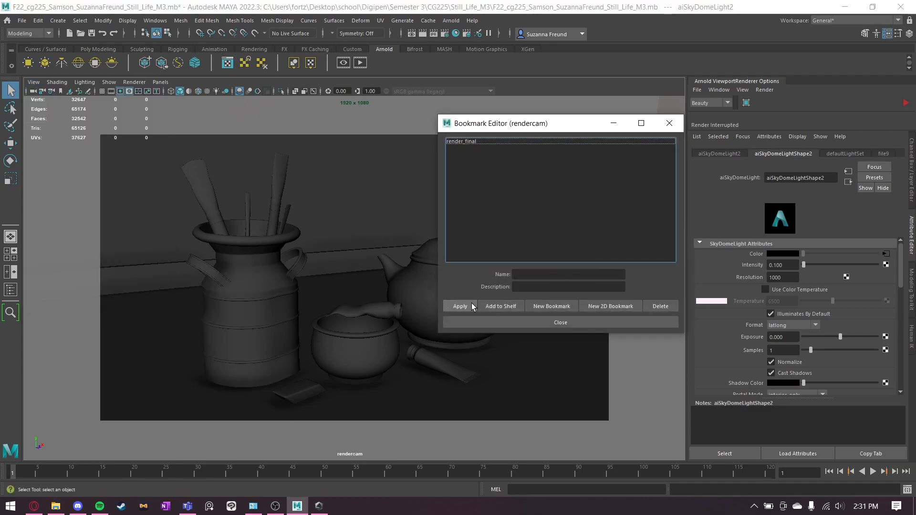
click(553, 308)
double_click(562, 276)
key(BackSpace)
text(render)
key(Return)
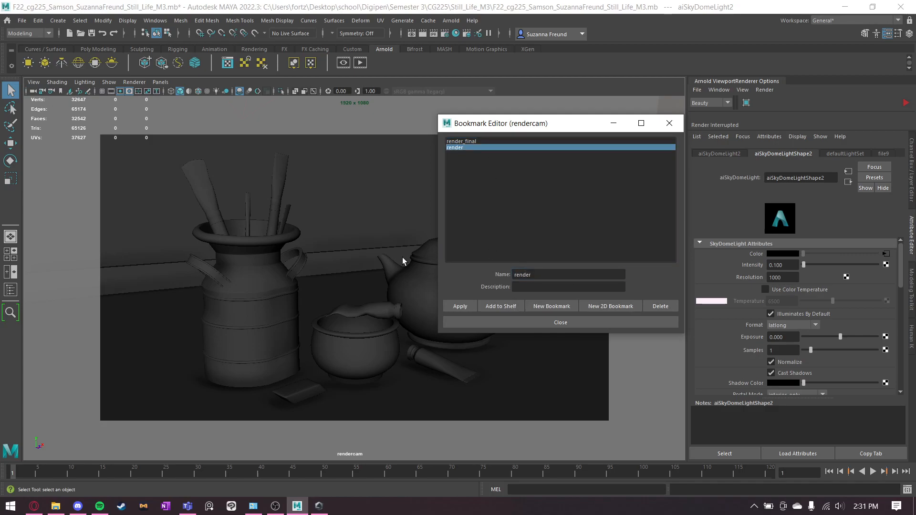
click(534, 325)
Test the render bookmark by moving the camera away from the still life and recalling the saved view
scroll(470, 268, down, 5)
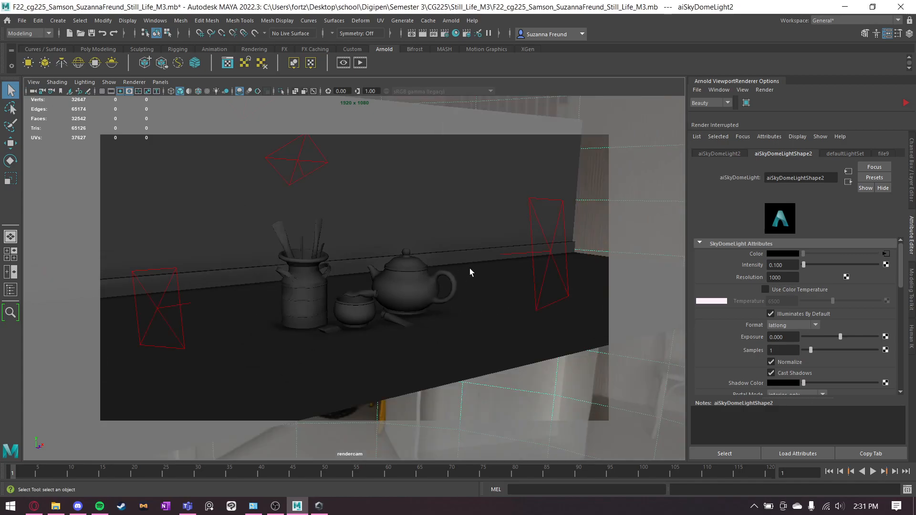
alt+drag(469, 268, 423, 280)
scroll(422, 281, down, 4)
click(408, 309)
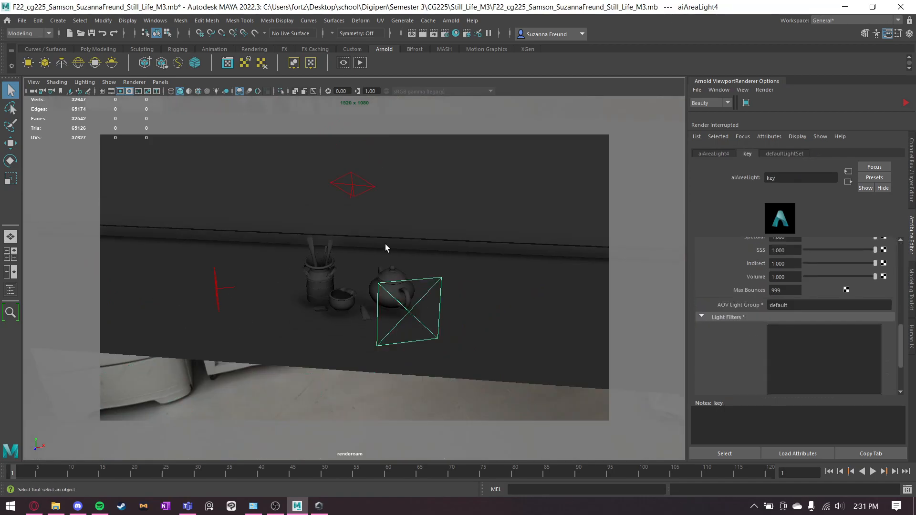
click(400, 317)
click(33, 82)
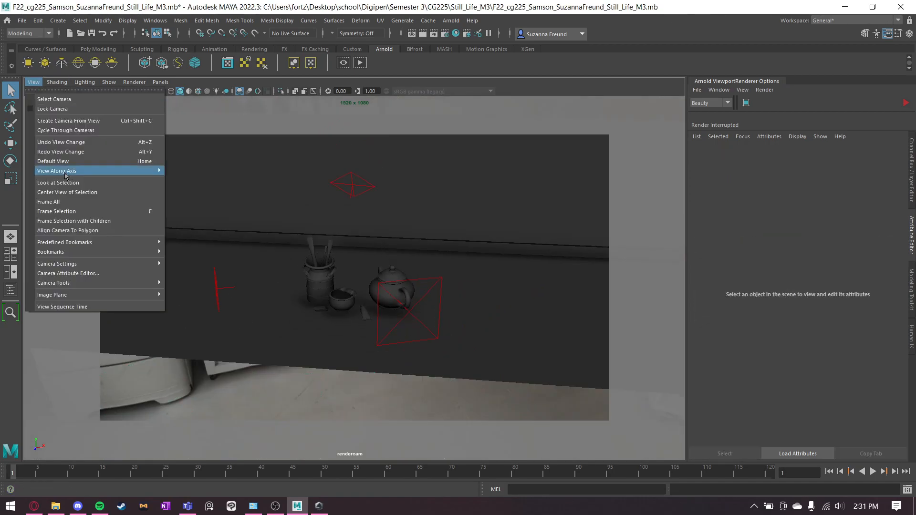
mouse_move(80, 252)
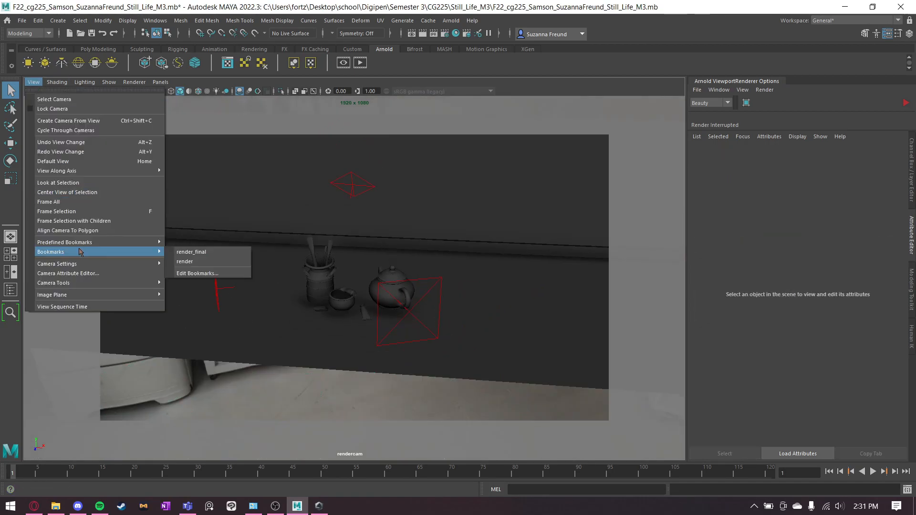
click(196, 261)
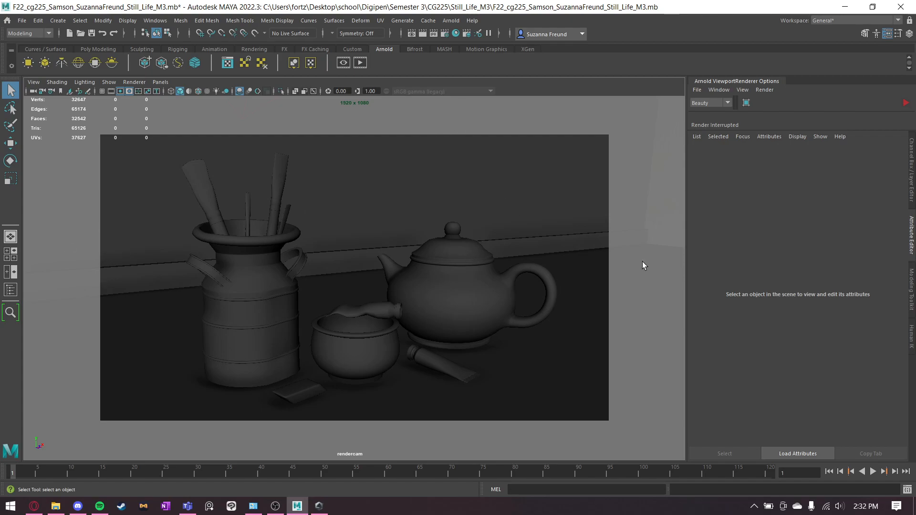
click(278, 272)
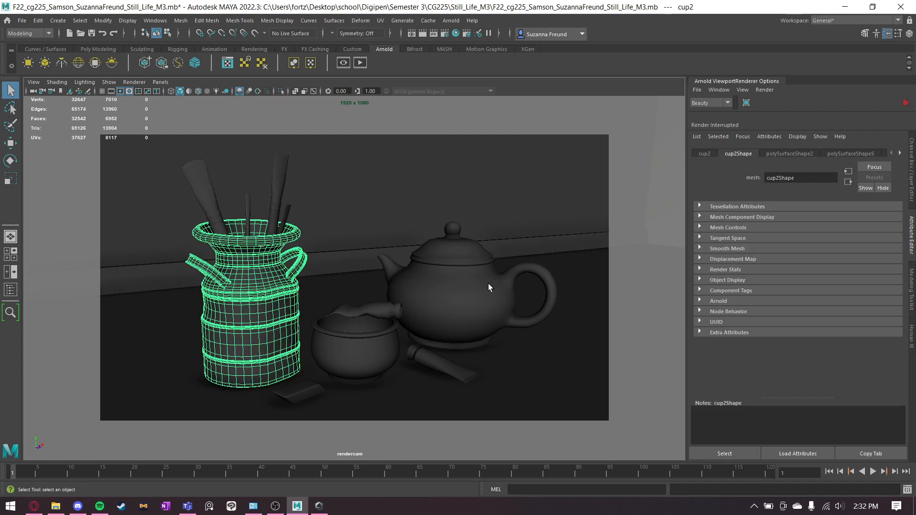
click(317, 275)
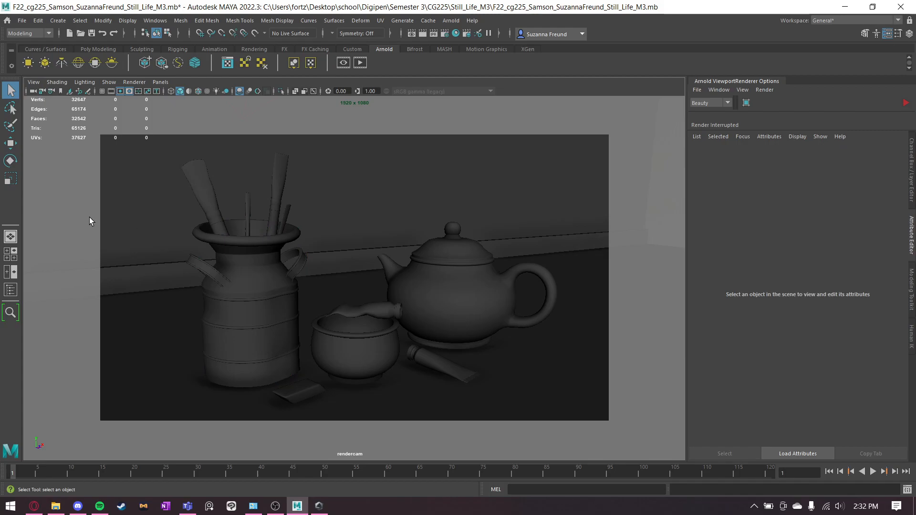
click(34, 82)
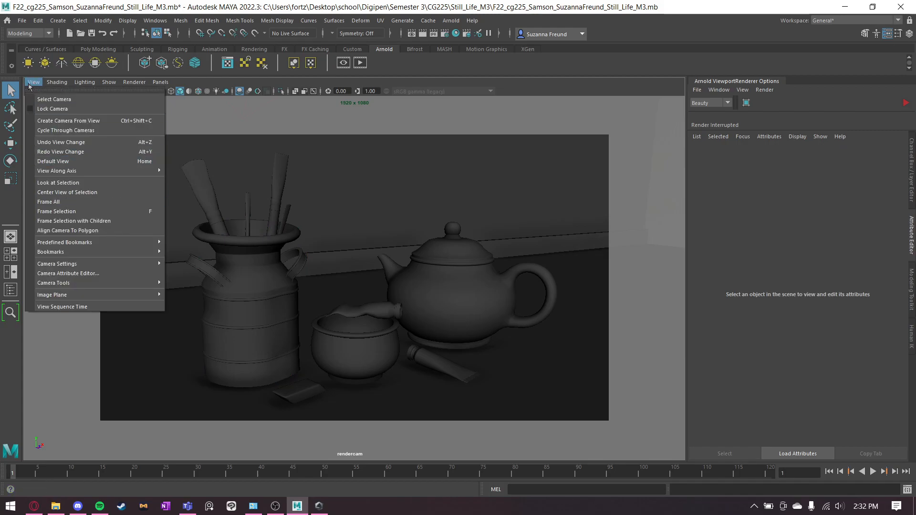
click(29, 83)
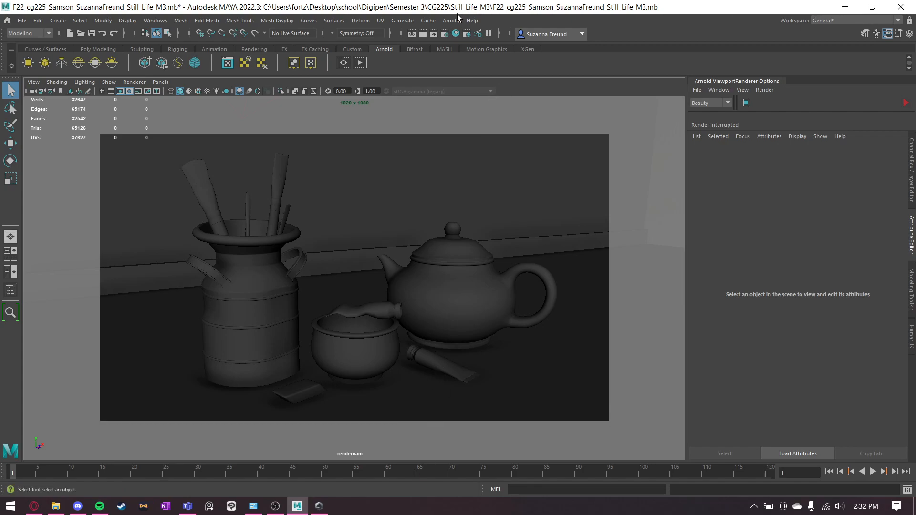
Open the render settings and choose the HD_1080 image size preset for the render
click(450, 35)
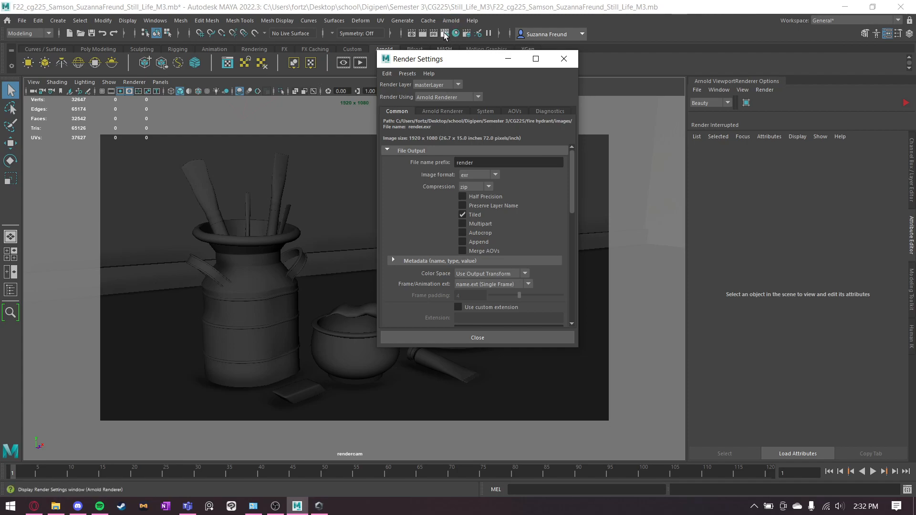
click(444, 34)
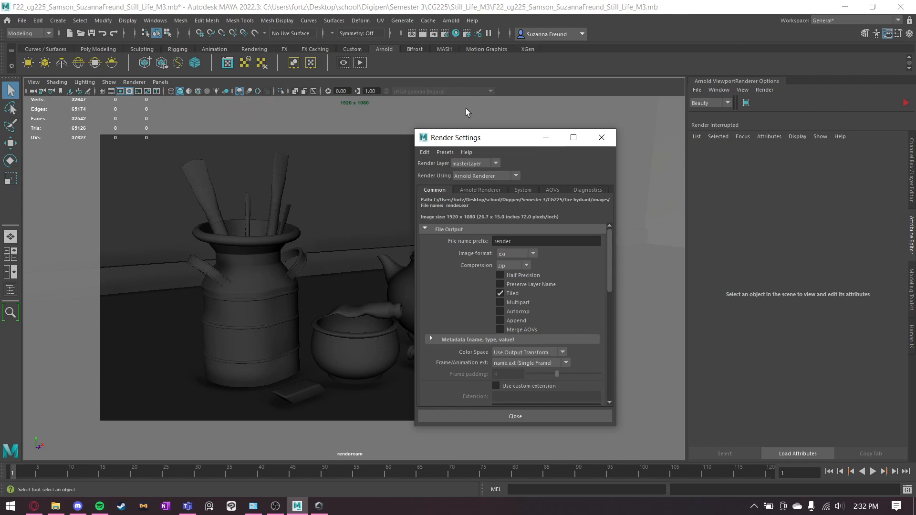
drag(467, 139, 414, 104)
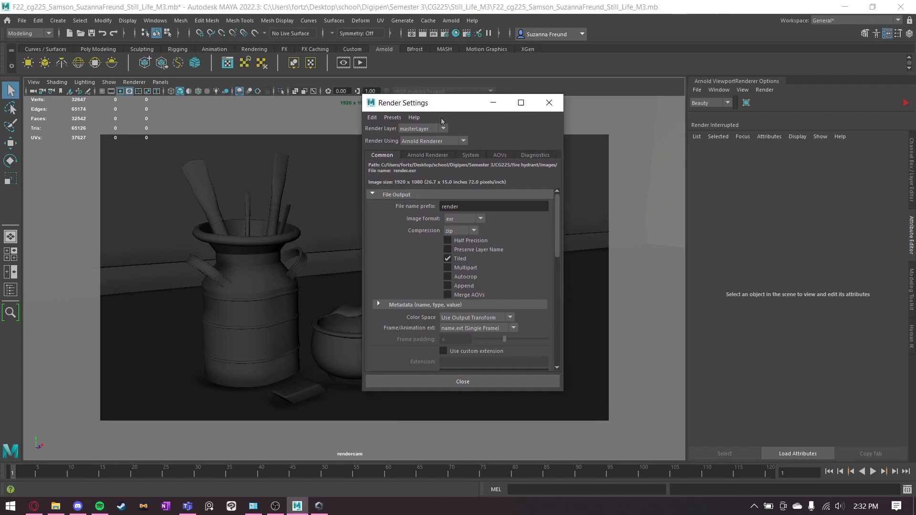
scroll(490, 193, down, 6)
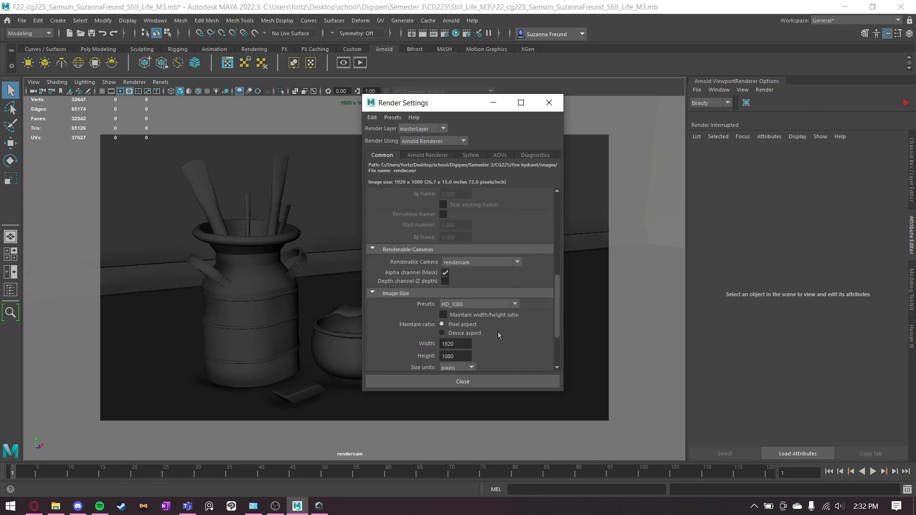
click(459, 305)
click(462, 399)
scroll(481, 310, down, 3)
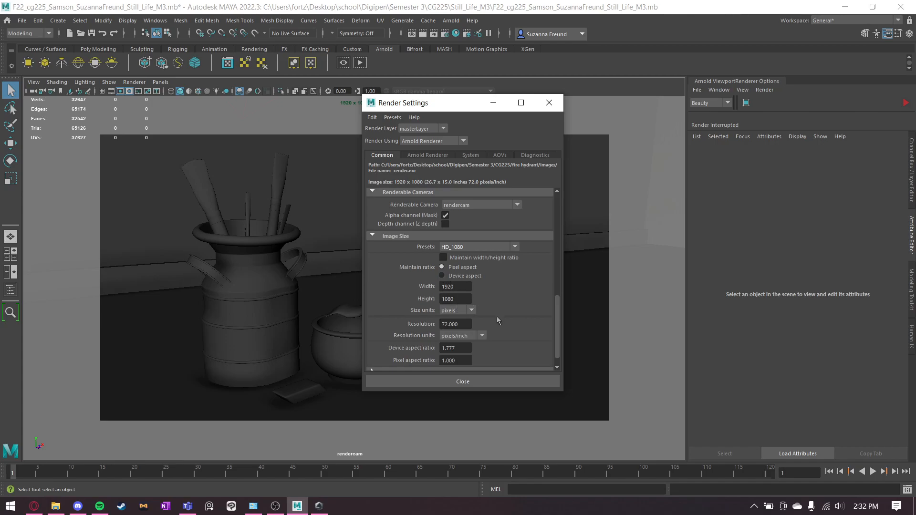
scroll(484, 341, down, 1)
scroll(522, 282, up, 1)
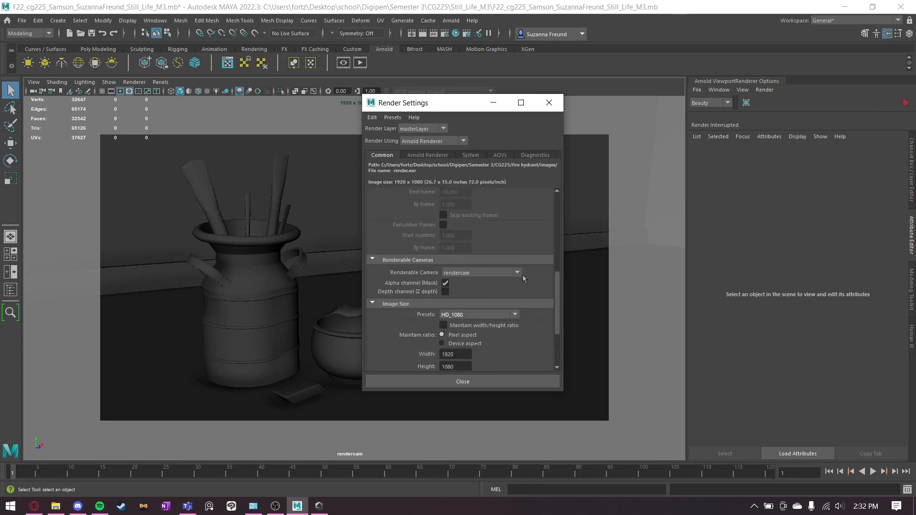
Set the renderable camera to persp in the render settings
scroll(525, 291, up, 3)
click(511, 273)
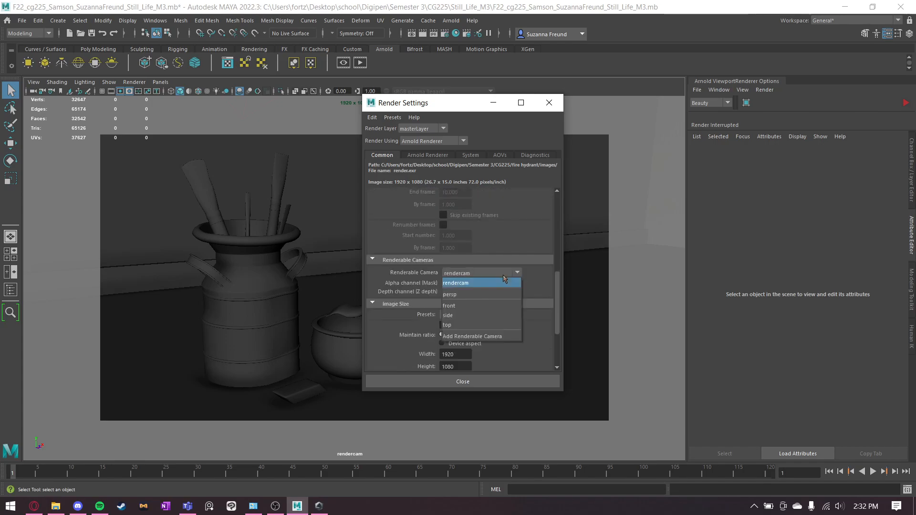
click(493, 274)
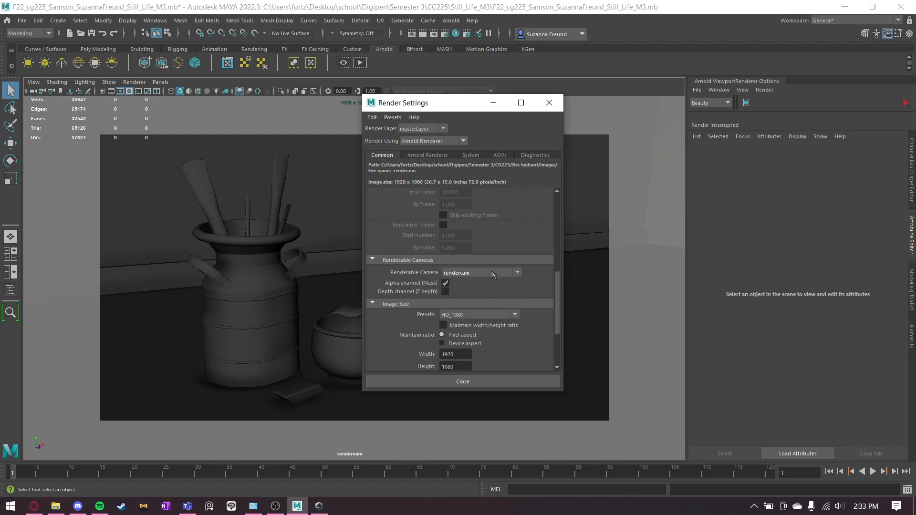
click(492, 271)
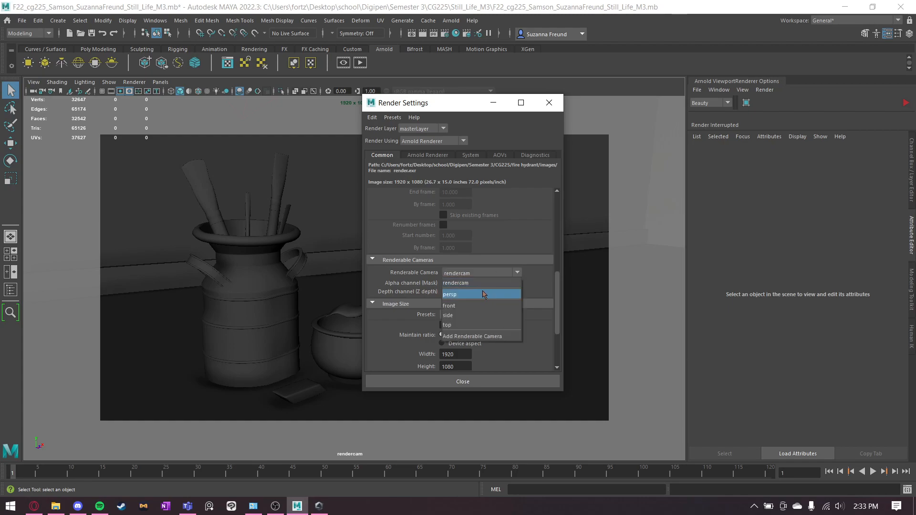
click(481, 292)
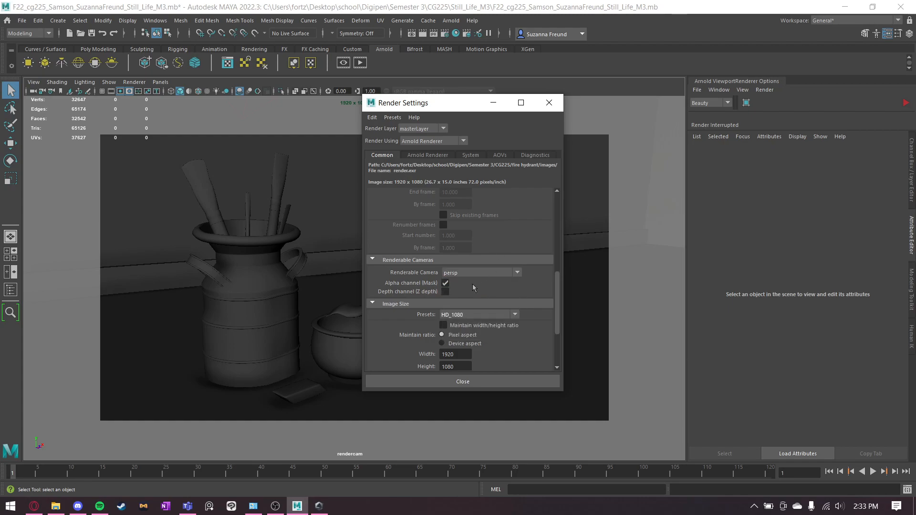
click(472, 272)
click(466, 281)
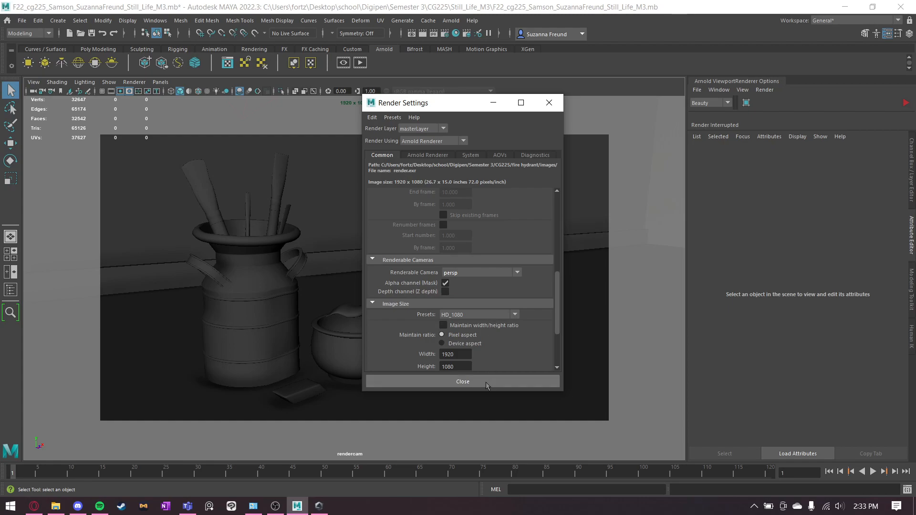
Choose GPU as the Arnold render device and look through the remaining system settings
scroll(495, 305, up, 5)
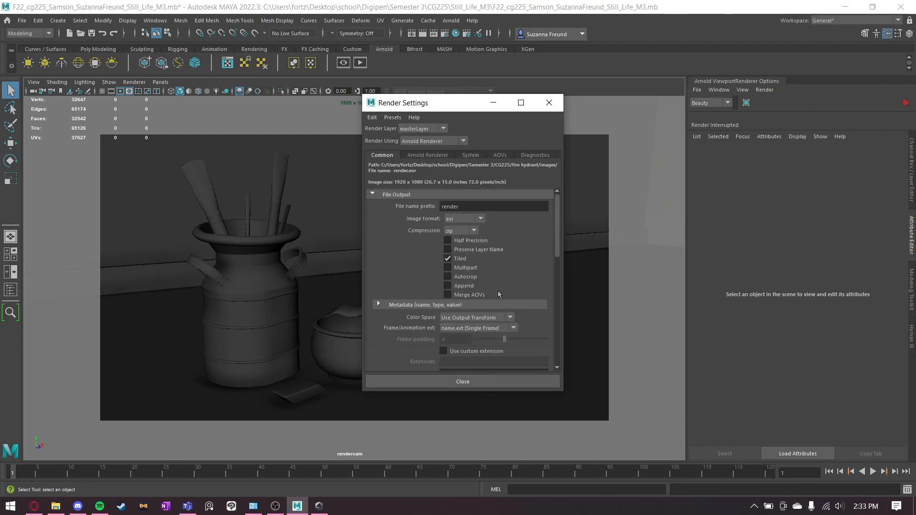
scroll(494, 293, down, 2)
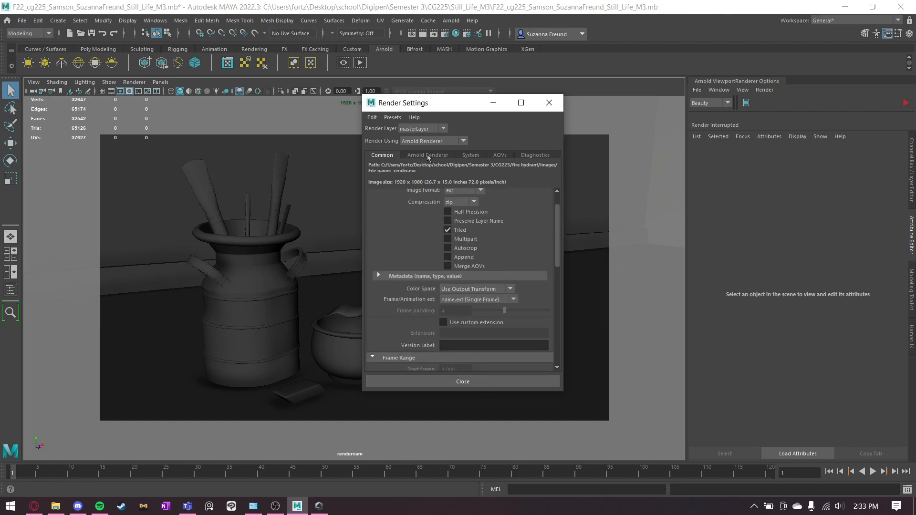
click(428, 156)
click(471, 155)
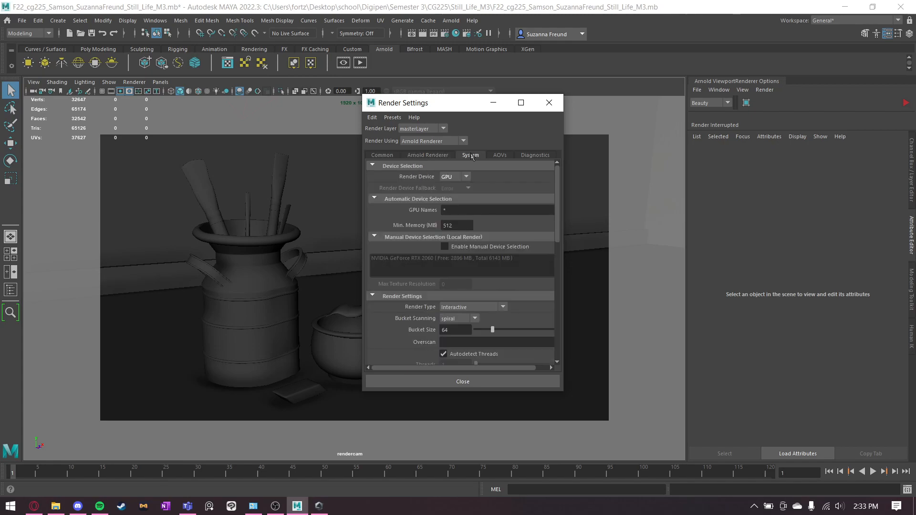
click(456, 196)
click(455, 176)
click(448, 197)
scroll(465, 187, down, 5)
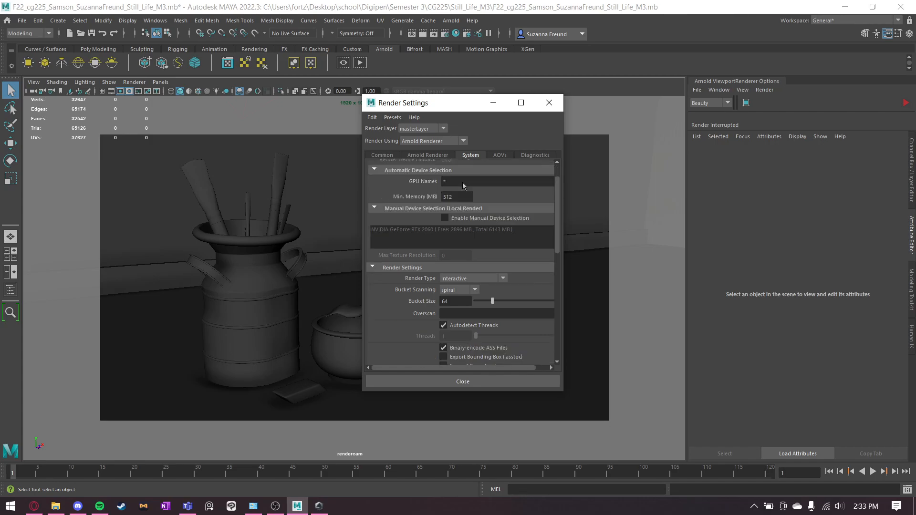
scroll(461, 179, up, 5)
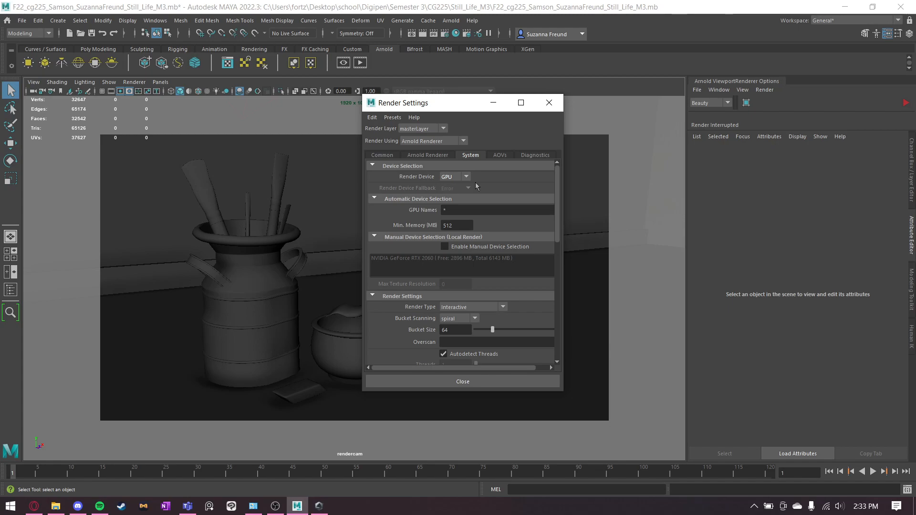
Set the Arnold Camera (AA) samples to 8
click(439, 157)
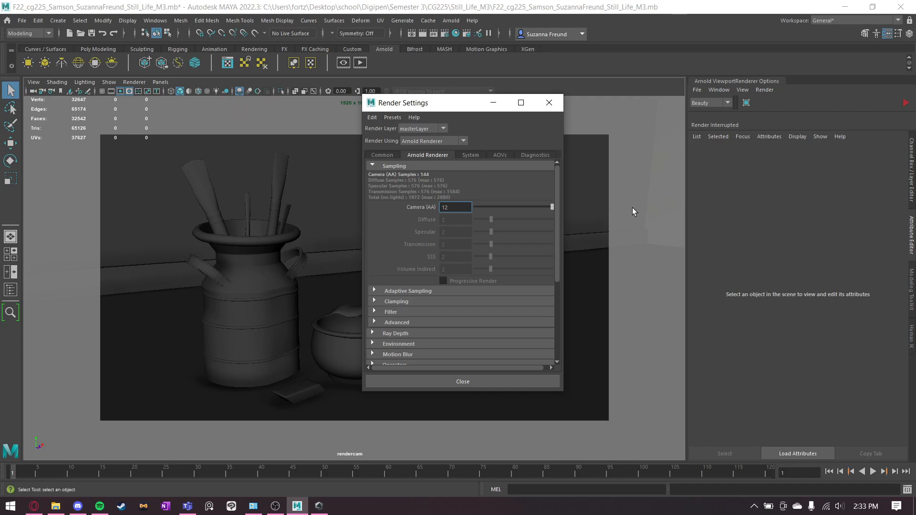
click(465, 155)
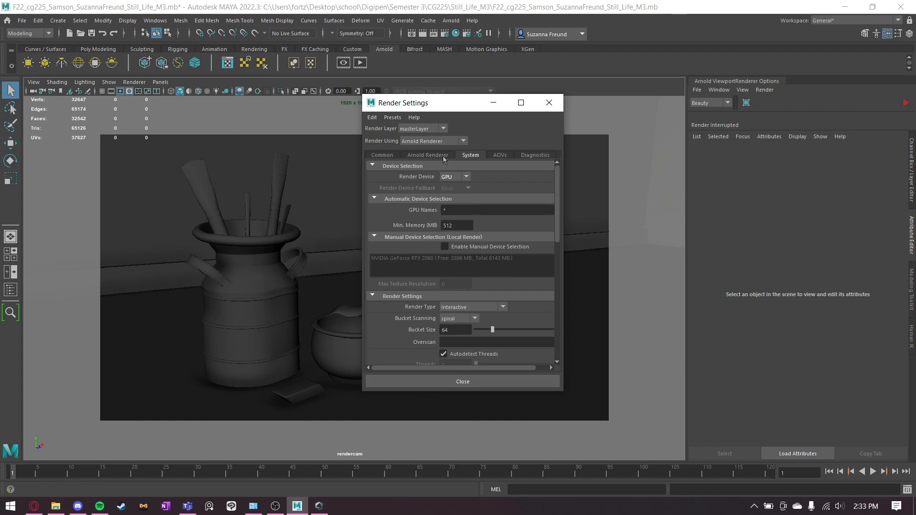
click(427, 155)
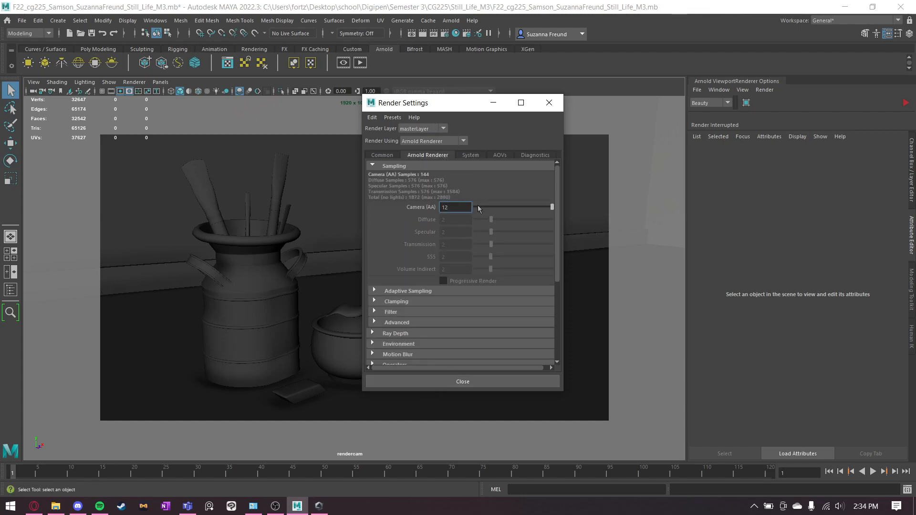
double_click(443, 207)
click(454, 207)
key(BackSpace)
key(BackSpace)
text(8)
key(Return)
Review the render device and sampling settings, and return to the common file output settings
click(469, 156)
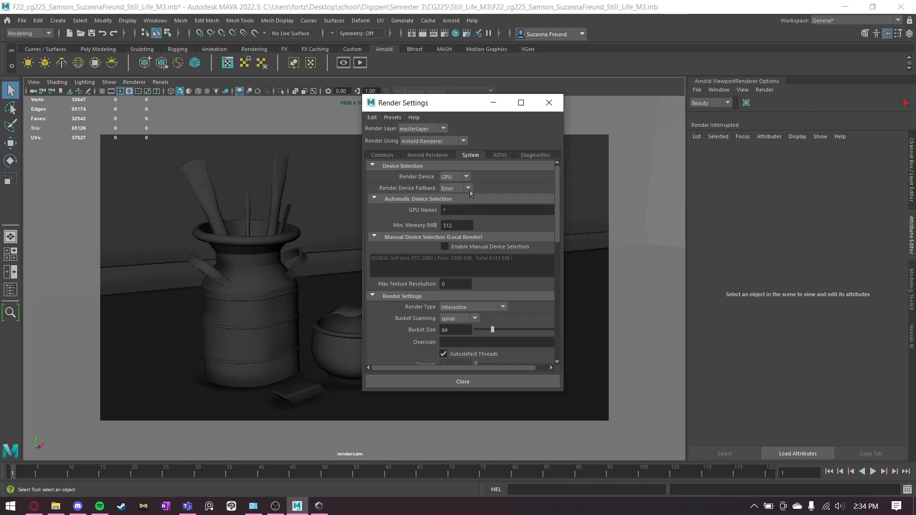
click(448, 208)
click(427, 155)
click(470, 158)
click(428, 155)
click(469, 156)
click(436, 155)
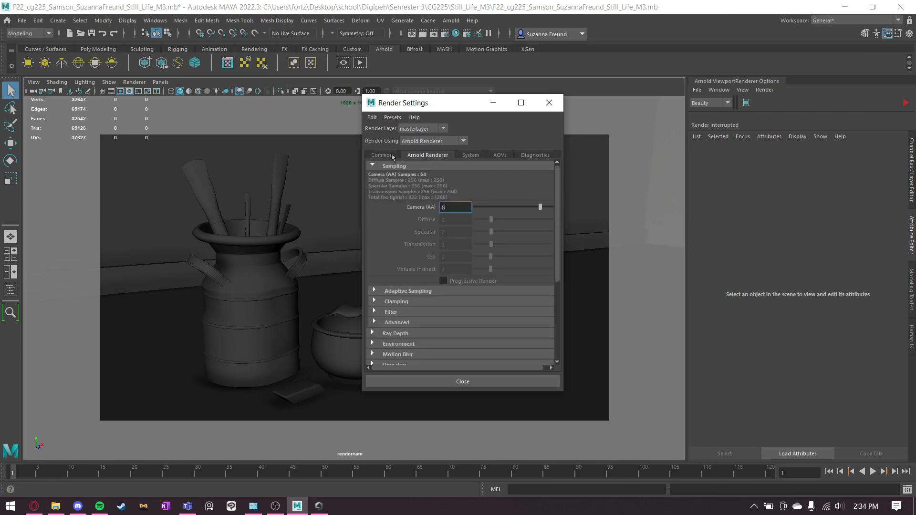
click(393, 156)
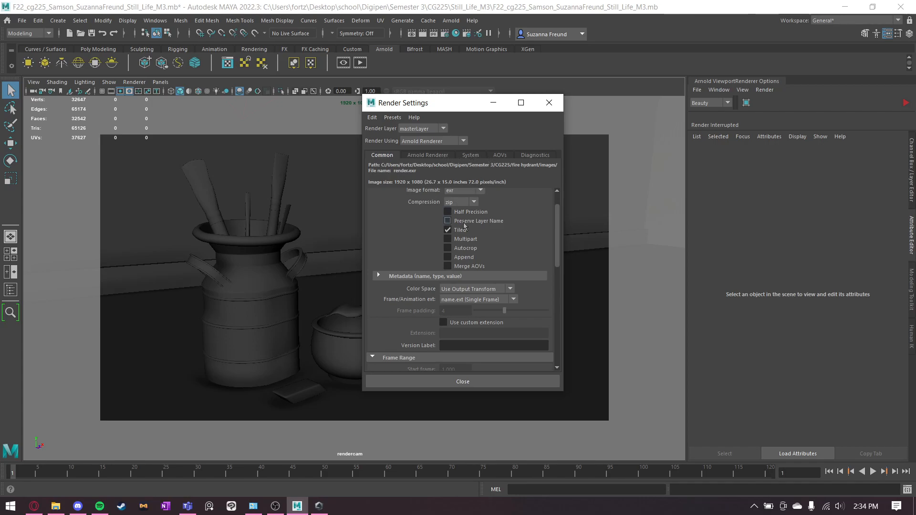
Switch the Arnold render device to CPU and return to the Arnold sampling settings
scroll(482, 282, down, 5)
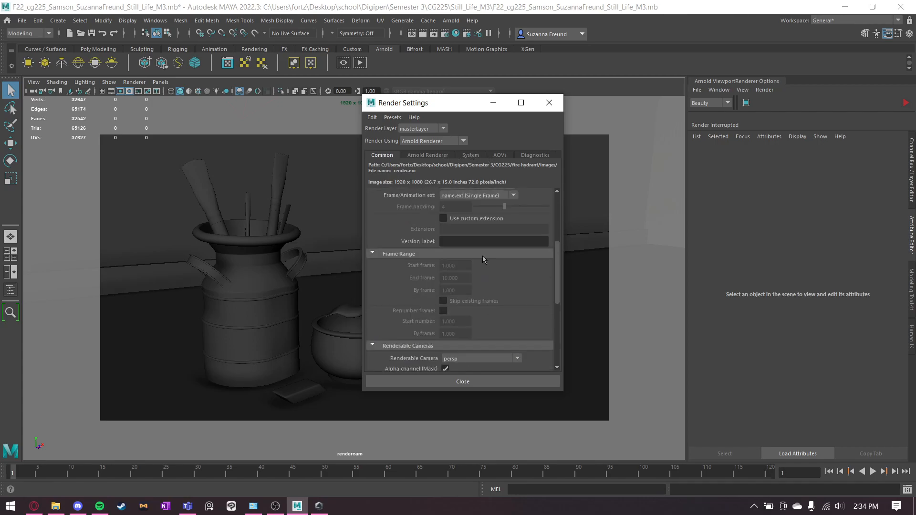
click(428, 155)
click(471, 155)
click(465, 176)
click(451, 196)
click(428, 155)
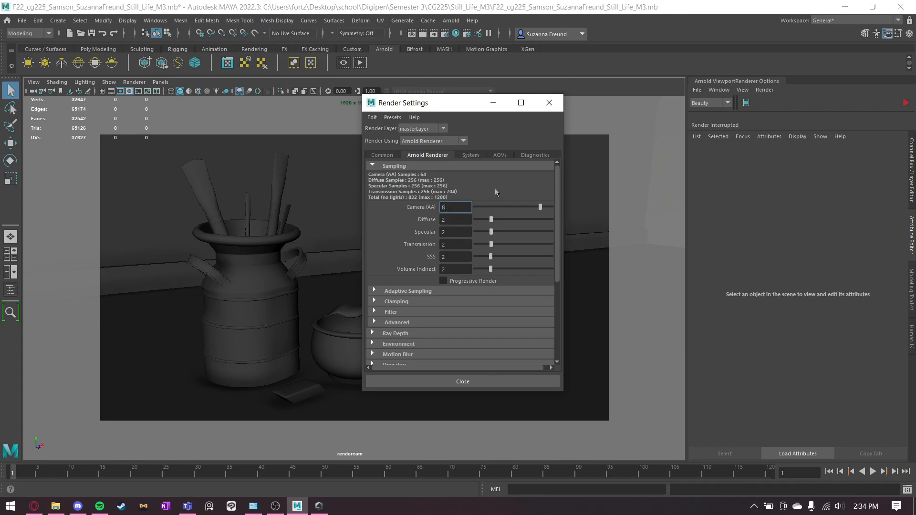
Set the Arnold ray depth to Total 12, Diffuse 2 and Specular 2, leaving the other depth values alone
click(374, 322)
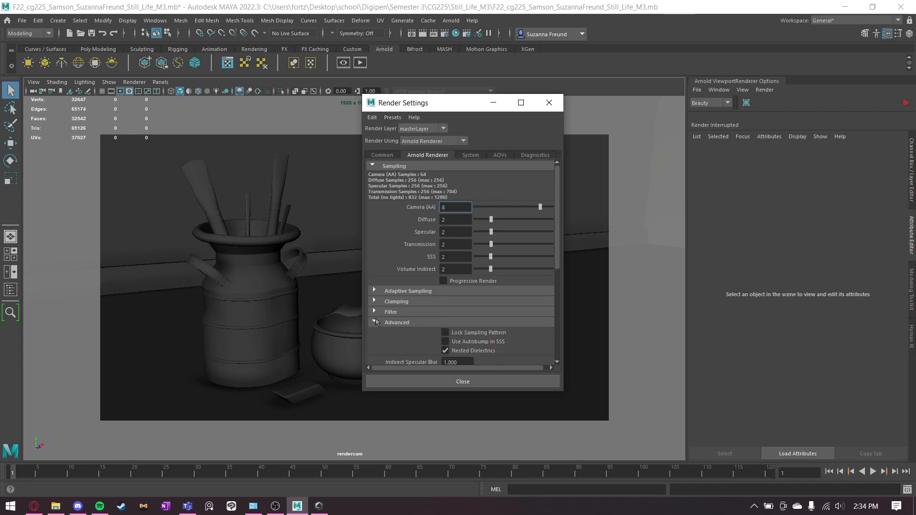
click(374, 322)
click(373, 334)
scroll(373, 333, down, 3)
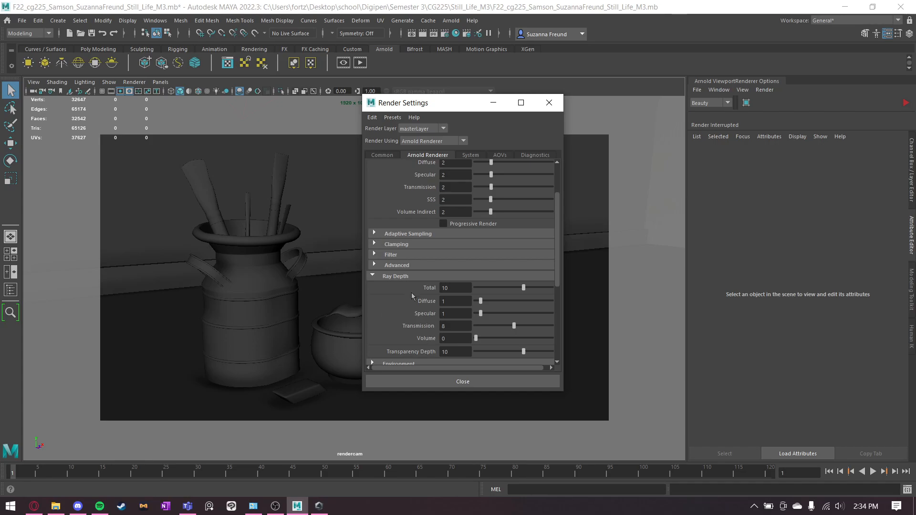
scroll(465, 267, up, 3)
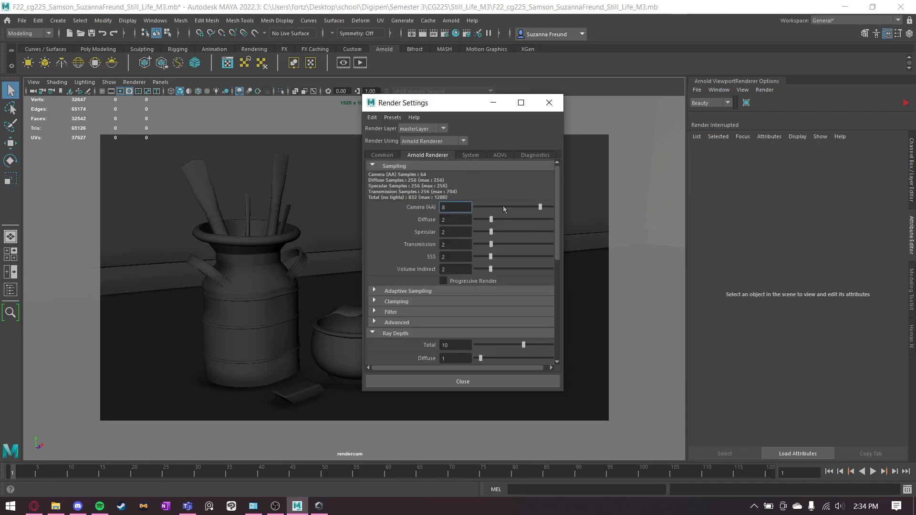
scroll(457, 264, down, 3)
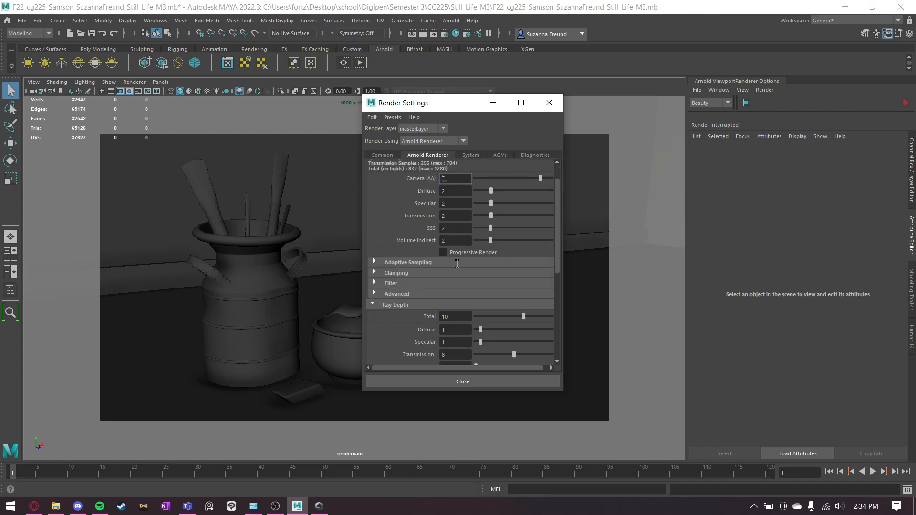
double_click(455, 259)
text(12)
key(Tab)
text(2)
key(Tab)
text(2)
key(Tab)
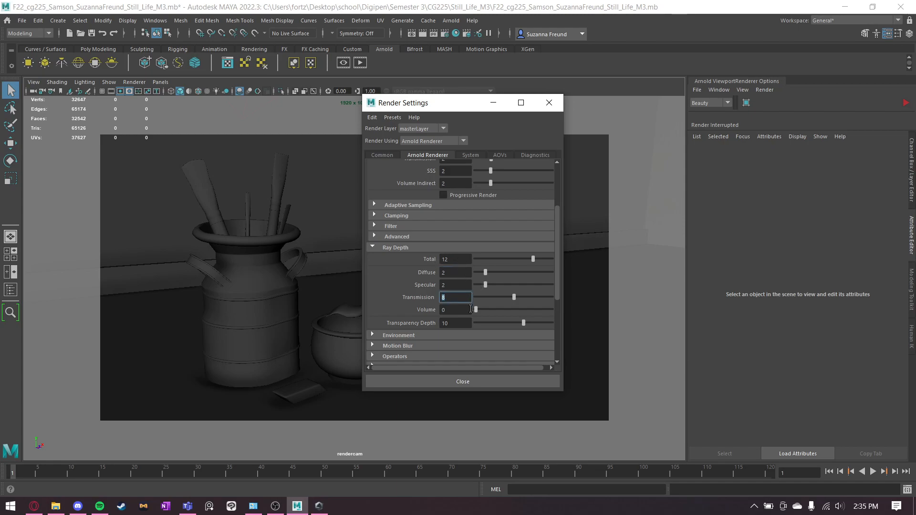
key(Tab)
key(Tab)
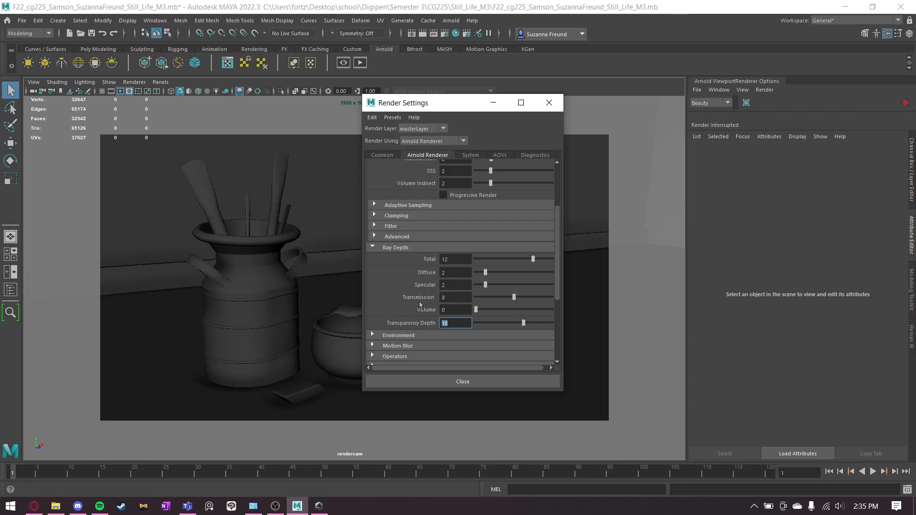
Look through the Environment, Motion Blur and Adaptive Sampling sections of the Arnold render settings, collapsing each again
scroll(381, 277, down, 3)
click(379, 249)
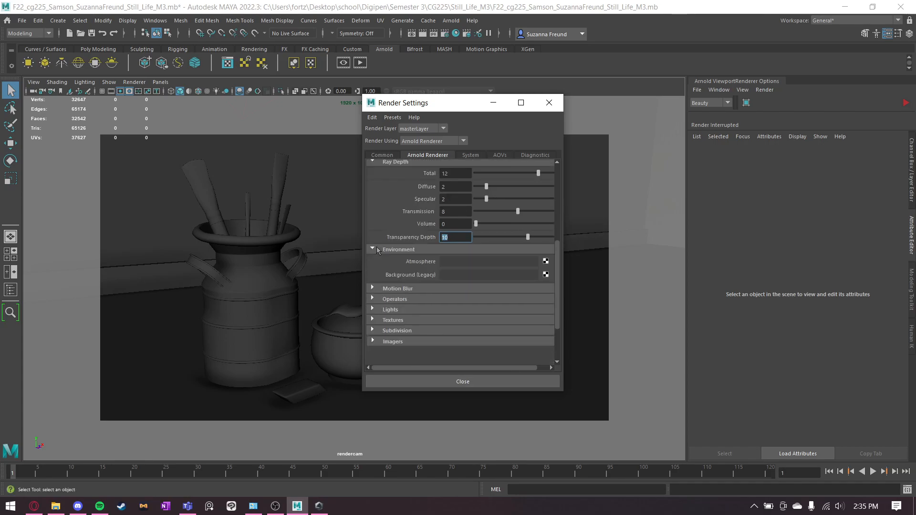
click(376, 248)
click(374, 259)
click(374, 259)
scroll(376, 253, up, 2)
scroll(376, 256, up, 2)
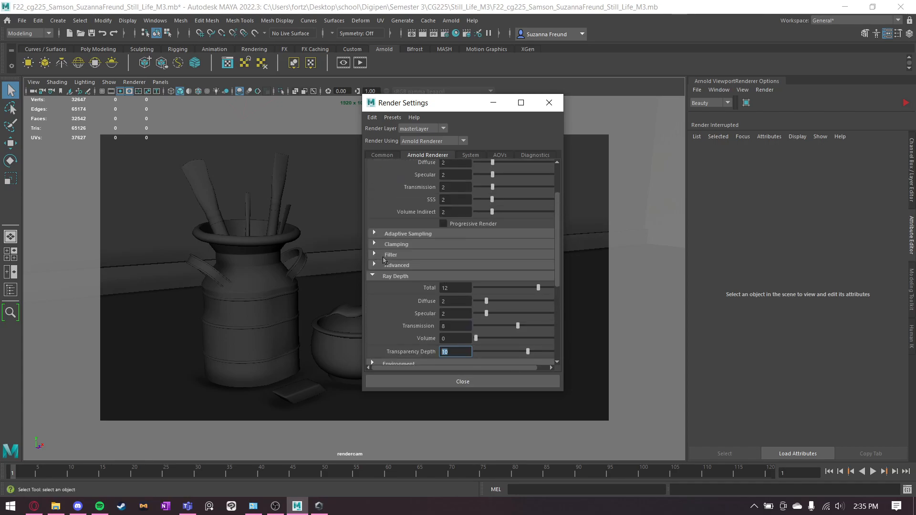
click(376, 234)
click(376, 235)
click(376, 236)
click(376, 236)
scroll(376, 236, up, 4)
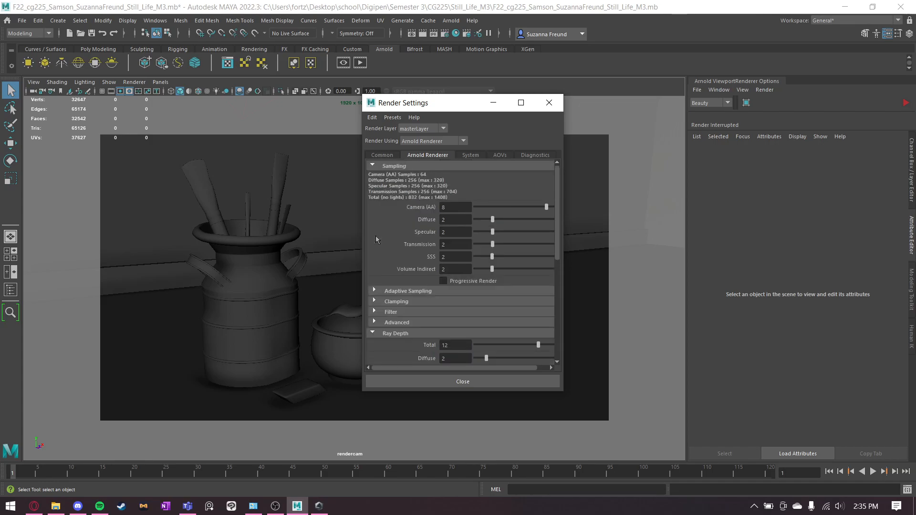
Set the Arnold render device to GPU, recheck the sampling and ray depth settings, and close the render settings
click(467, 155)
click(465, 178)
click(453, 195)
click(435, 155)
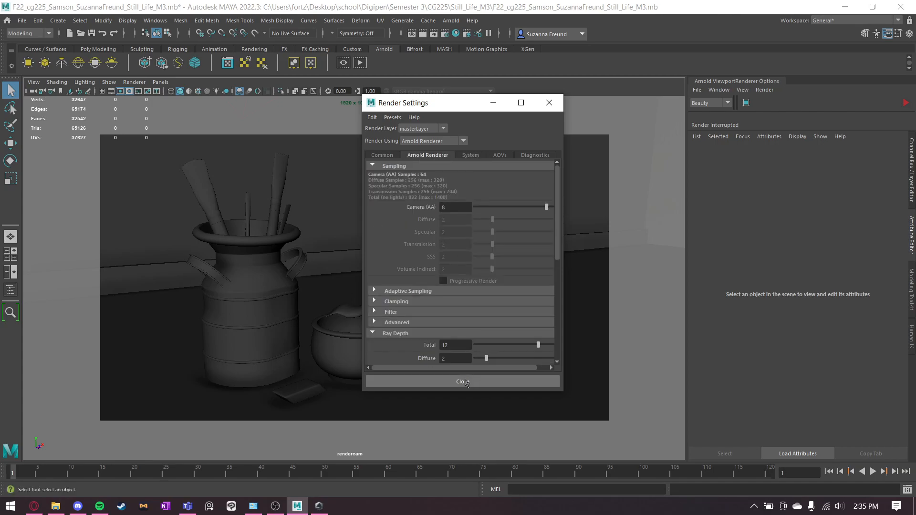
scroll(372, 336, down, 3)
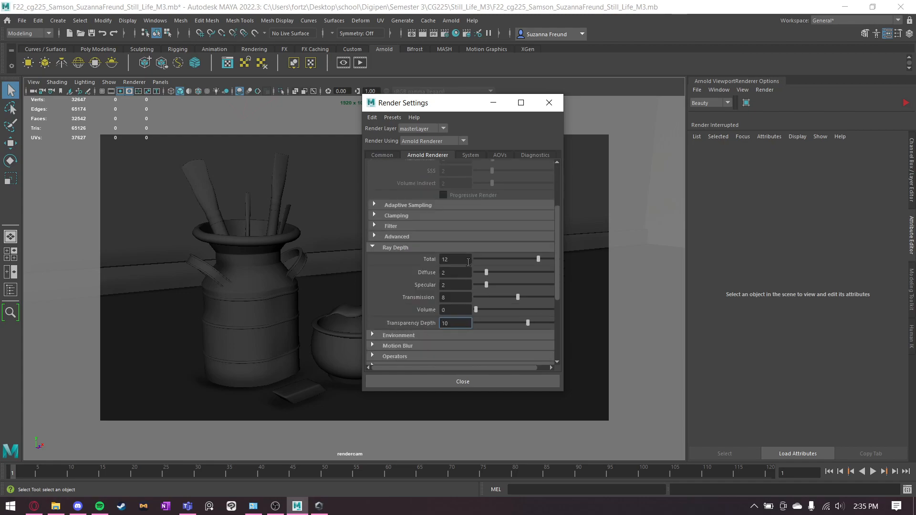
click(374, 247)
scroll(479, 243, up, 3)
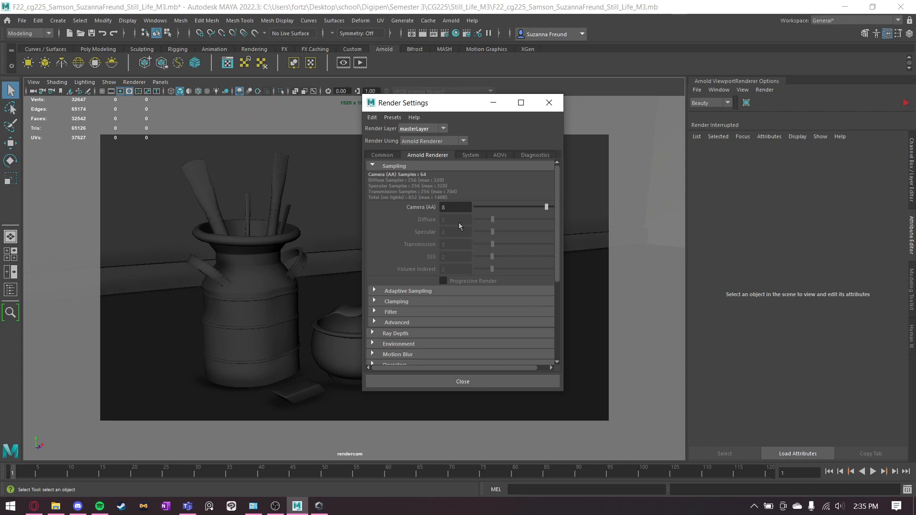
click(462, 381)
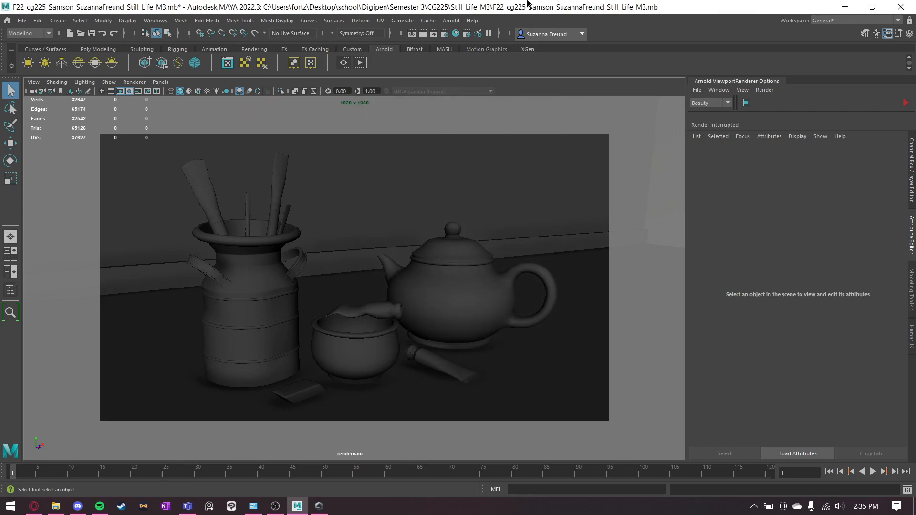
Open the Render View, enlarge it to fill the screen, and try to render the frame
click(412, 36)
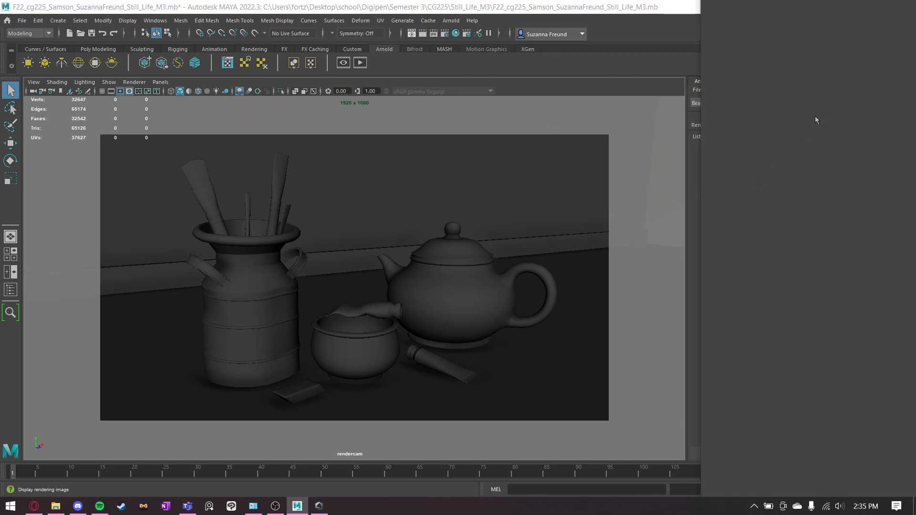
drag(915, 5, 563, 0)
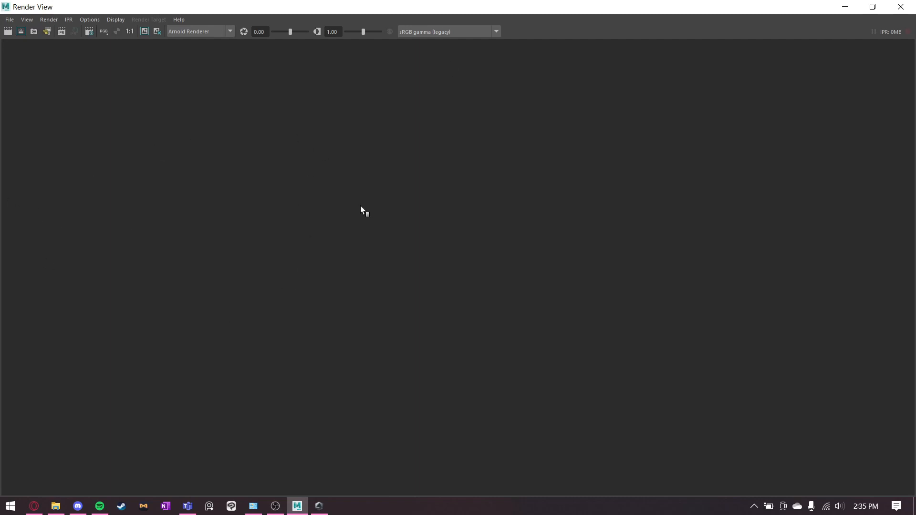
click(8, 32)
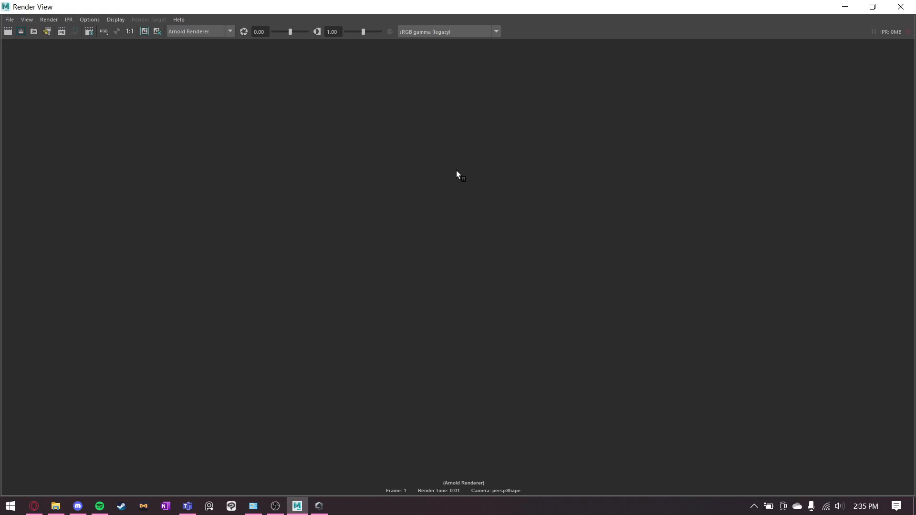
Restore the Render View to a smaller window over the main workspace and render the frame again
drag(504, 12, 649, 100)
drag(68, 86, 311, 210)
drag(406, 221, 159, 73)
drag(230, 62, 280, 57)
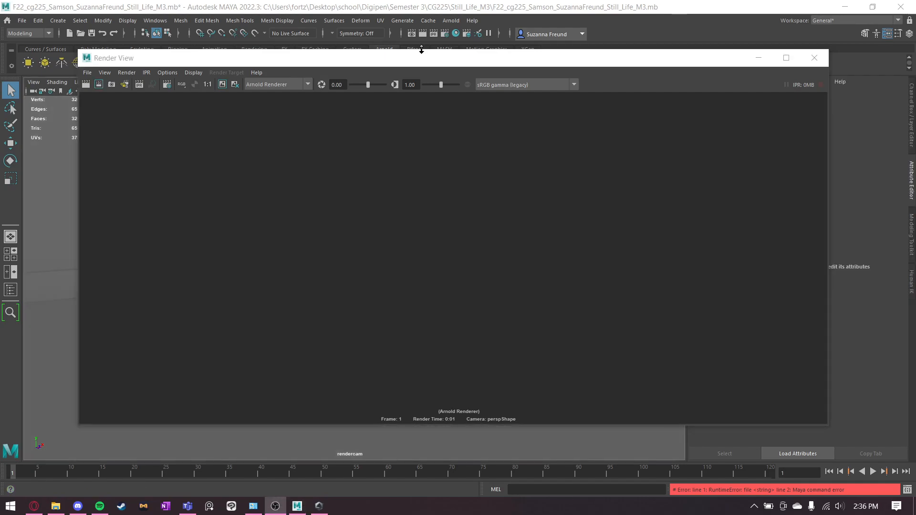
click(85, 85)
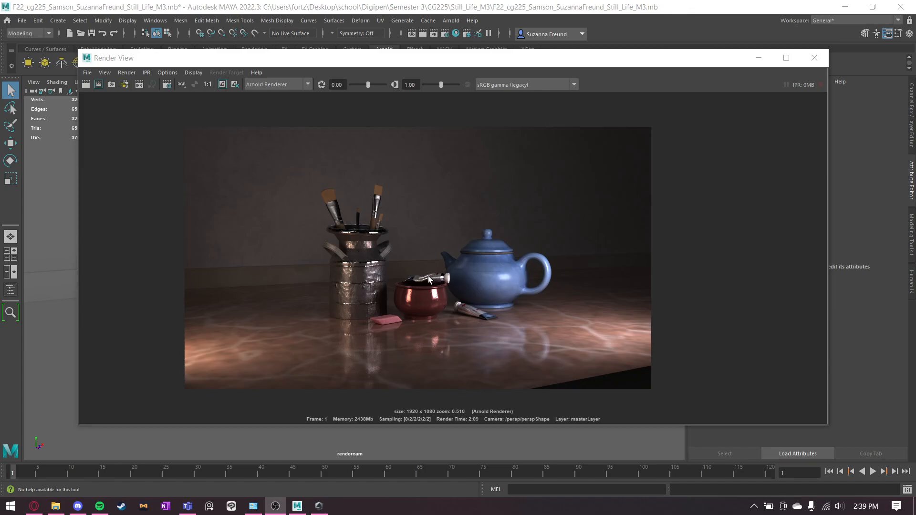
Examine the teapot, red bowl, paint tubes and eraser up close in the finished render
mouse_move(233, 56)
mouse_down()
mouse_move(214, 321)
mouse_move(168, 438)
mouse_move(175, 449)
mouse_move(234, 82)
mouse_move(209, 57)
mouse_move(237, 66)
mouse_up()
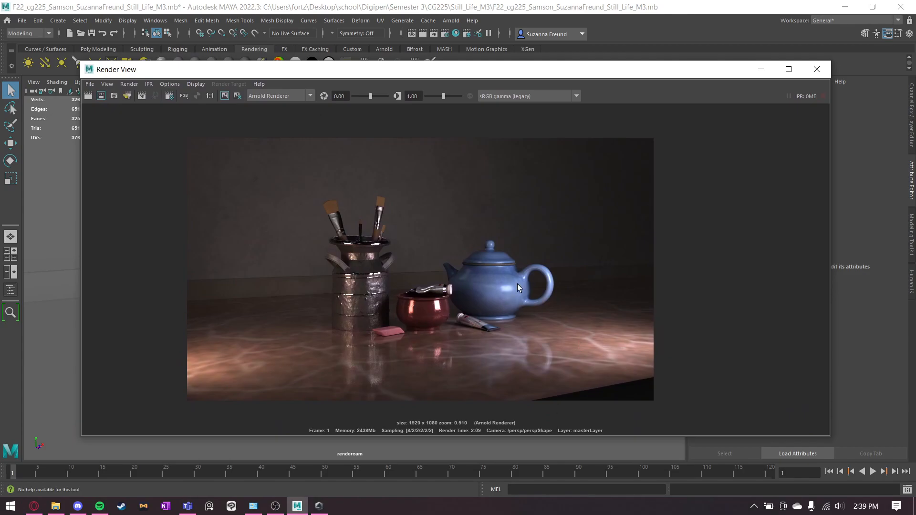
scroll(406, 274, up, 5)
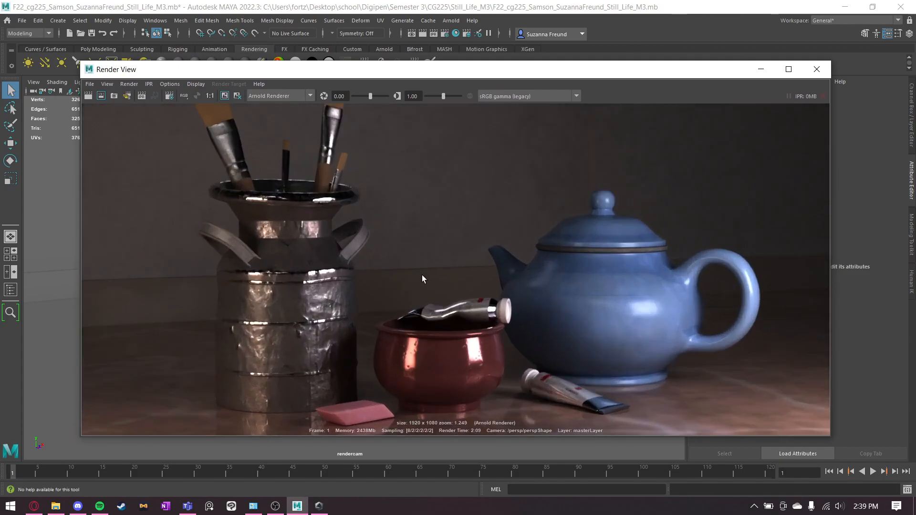
scroll(498, 278, up, 5)
middle_drag(529, 272, 391, 168)
scroll(513, 252, down, 2)
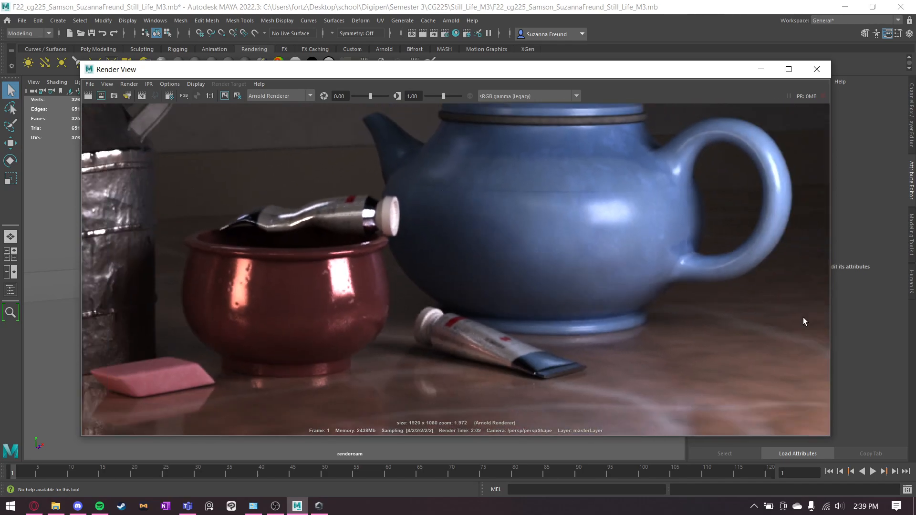
middle_drag(314, 272, 427, 265)
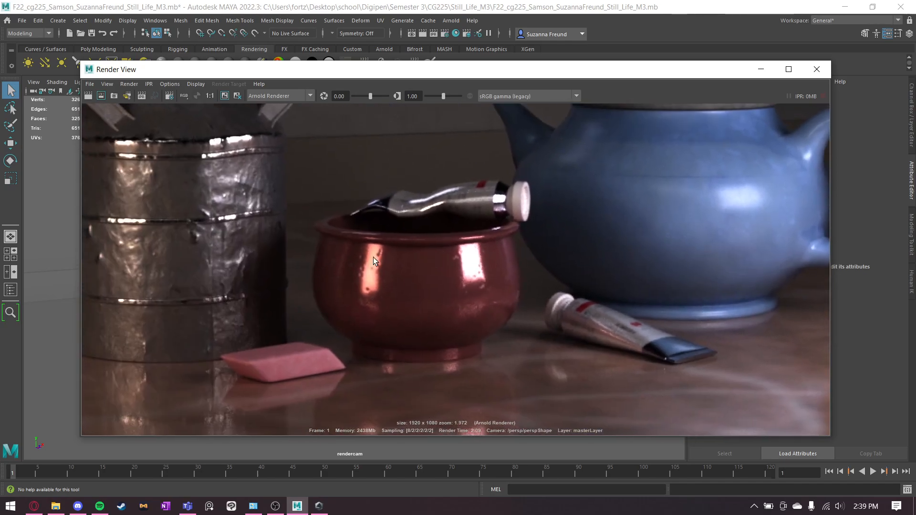
middle_drag(270, 249, 335, 254)
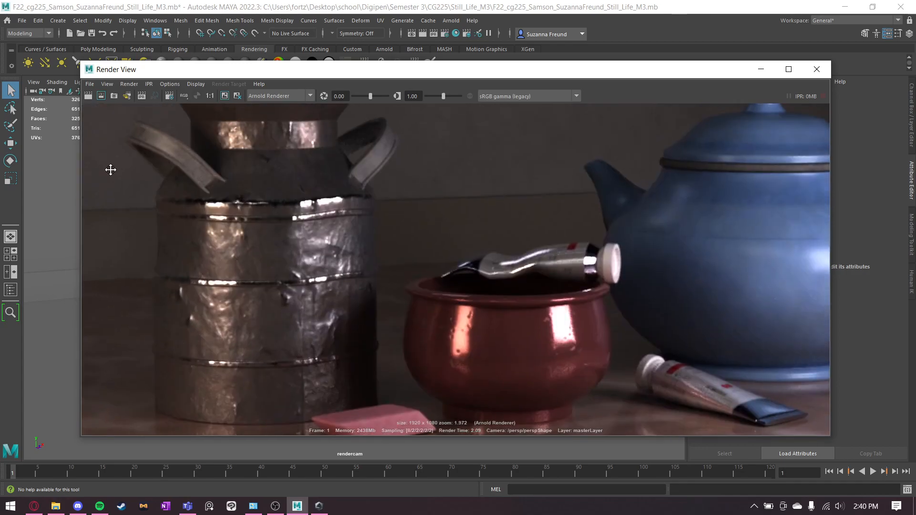
Inspect the paintbrushes and the metal can's rim and handles in the render, and return to the bowl area
middle_drag(110, 169, 256, 270)
middle_drag(326, 218, 328, 330)
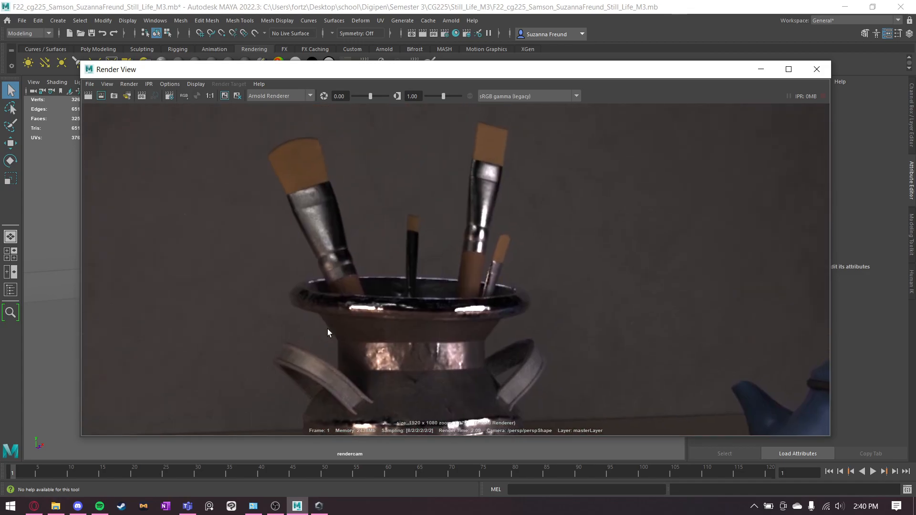
middle_drag(505, 289, 289, 228)
scroll(290, 230, up, 4)
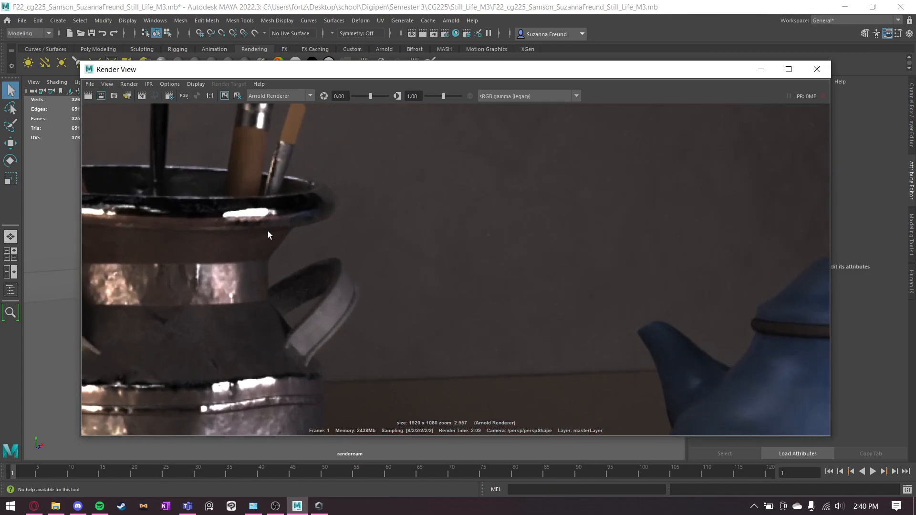
middle_drag(253, 285, 343, 175)
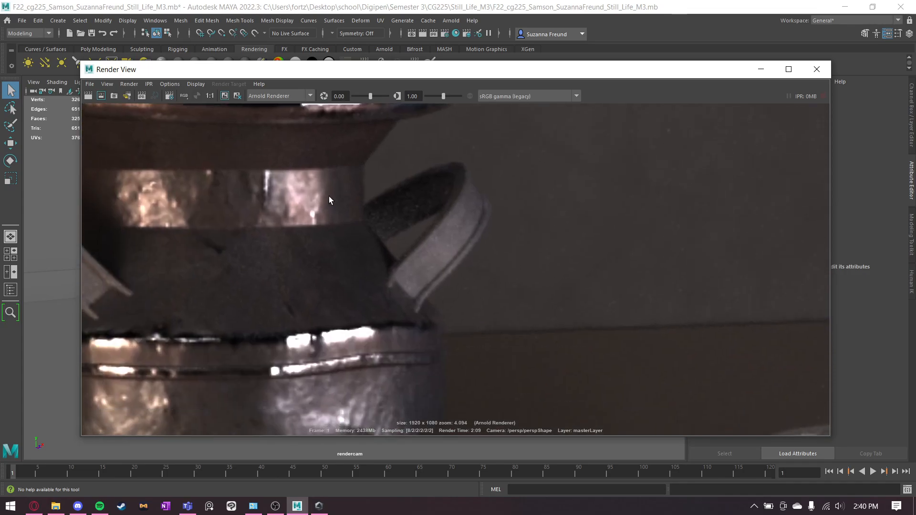
scroll(329, 196, down, 2)
middle_drag(620, 333, 438, 196)
scroll(438, 197, down, 2)
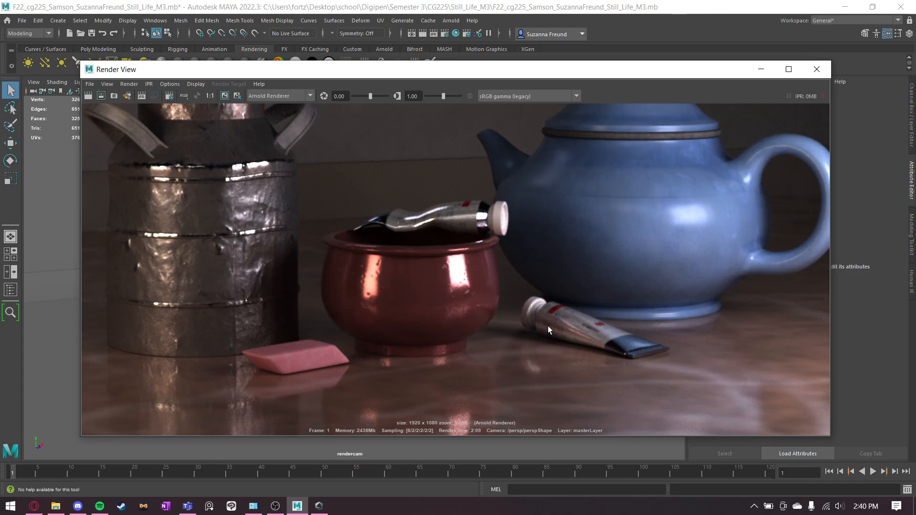
alt+middle_drag(439, 296, 437, 287)
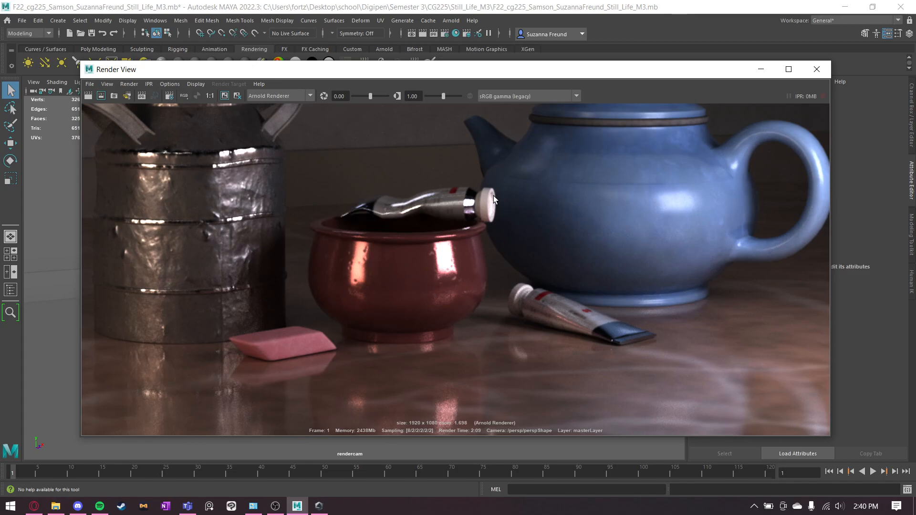
Switch to File Explorer, view the earlier M2_06Render.jpg still life image in the CG225 folder, and close it
click(56, 506)
click(509, 218)
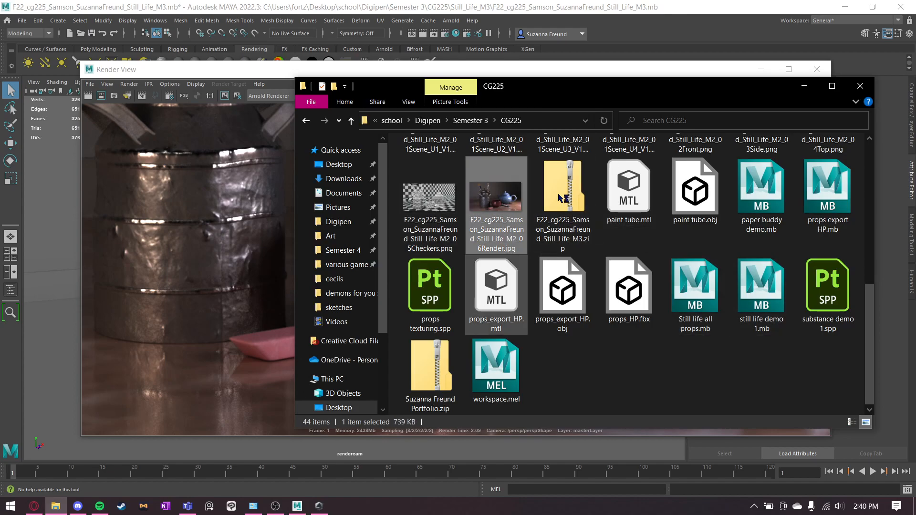
double_click(509, 219)
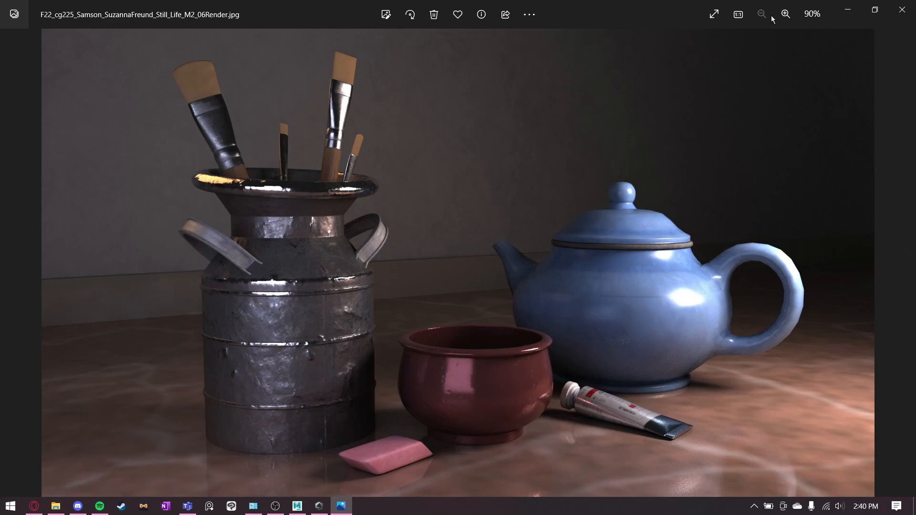
click(903, 11)
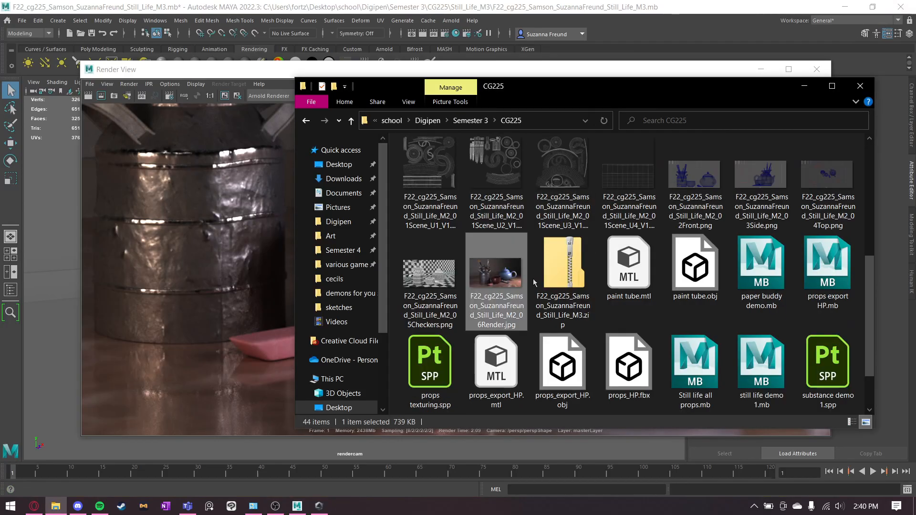
Open the saved M3_06Render.jpg image from the images folder inside Still_Life_M3
scroll(531, 286, up, 5)
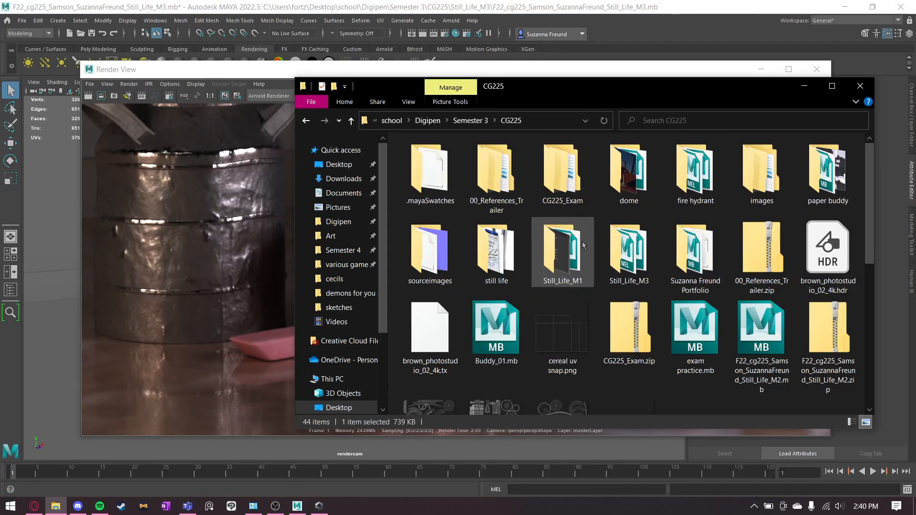
double_click(649, 262)
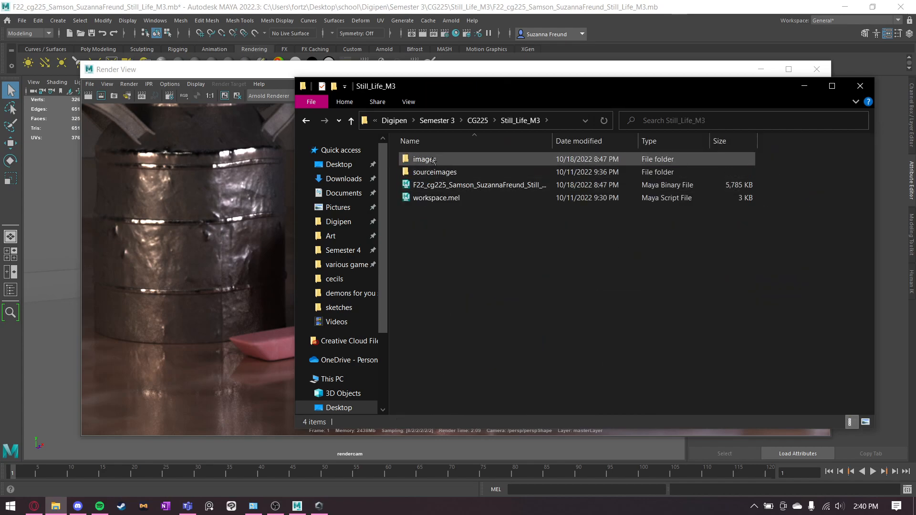
double_click(433, 161)
double_click(505, 296)
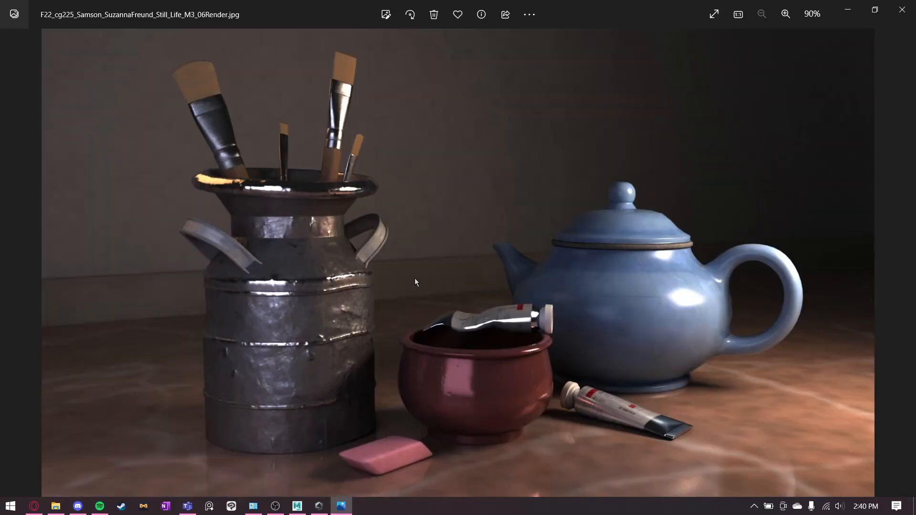
Inspect the metal can's body, rim and handles up close in the saved M3 render, and return to the full image
scroll(412, 289, up, 3)
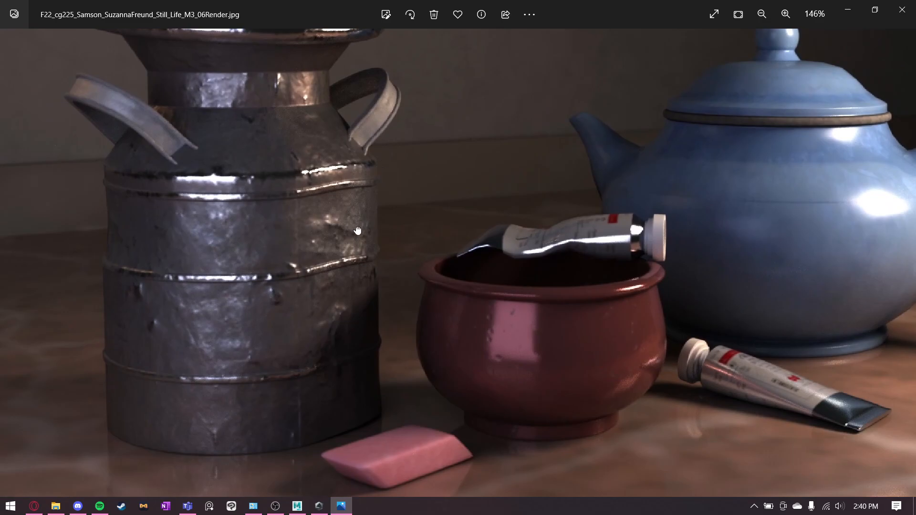
drag(358, 231, 422, 205)
scroll(392, 127, up, 4)
drag(371, 136, 400, 354)
drag(345, 109, 391, 221)
scroll(487, 158, down, 3)
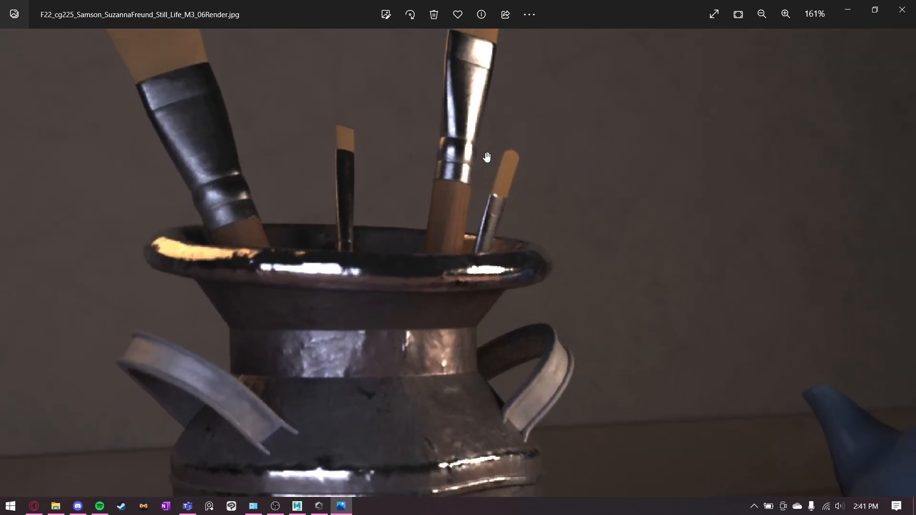
scroll(564, 153, down, 4)
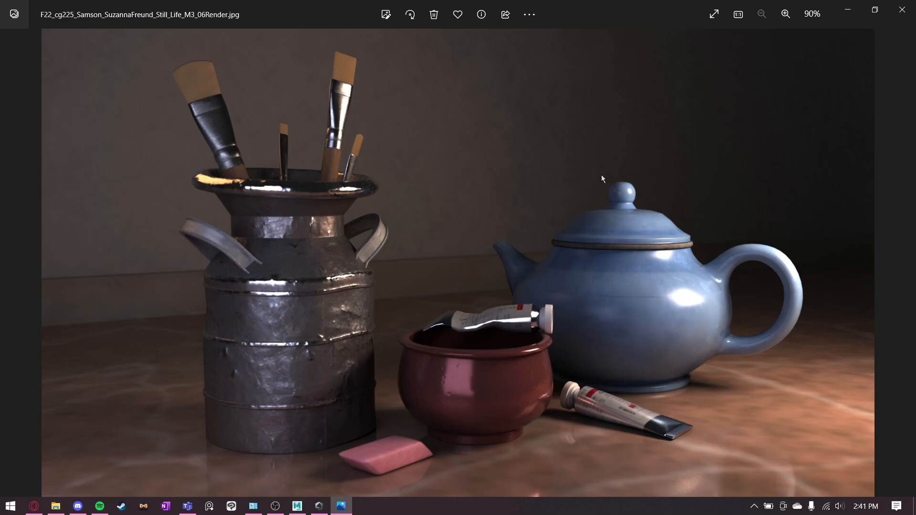
Examine the paintbrushes' bristles and metal ferrules in the saved render, and close the image
scroll(389, 153, up, 8)
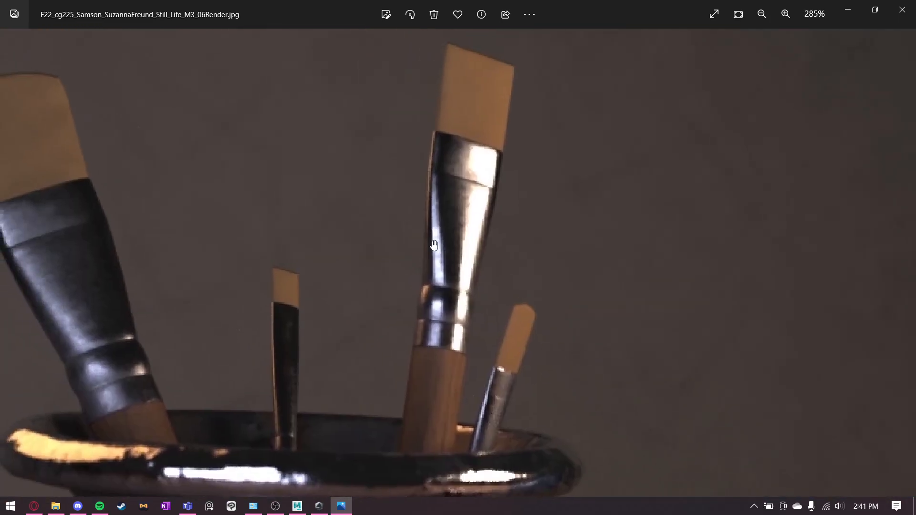
scroll(256, 243, down, 2)
scroll(719, 335, down, 3)
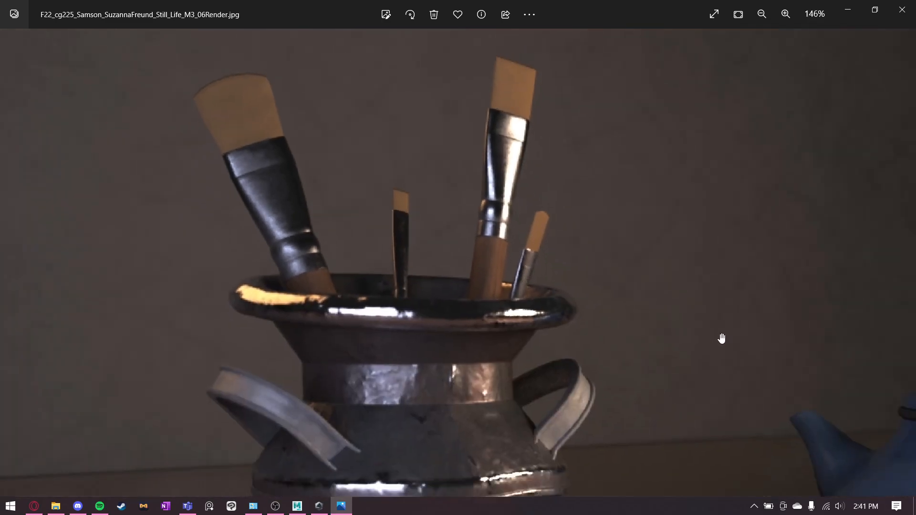
scroll(719, 335, down, 2)
drag(722, 424, 411, 219)
scroll(464, 190, down, 3)
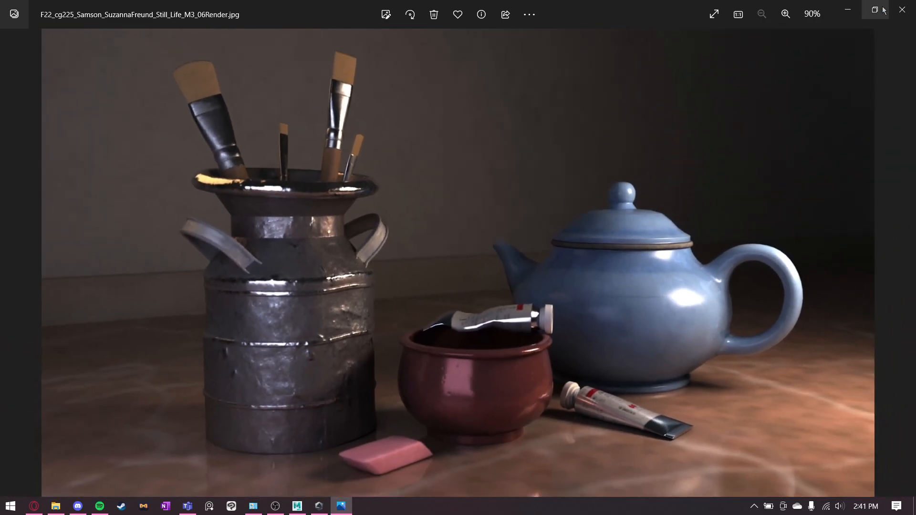
click(901, 10)
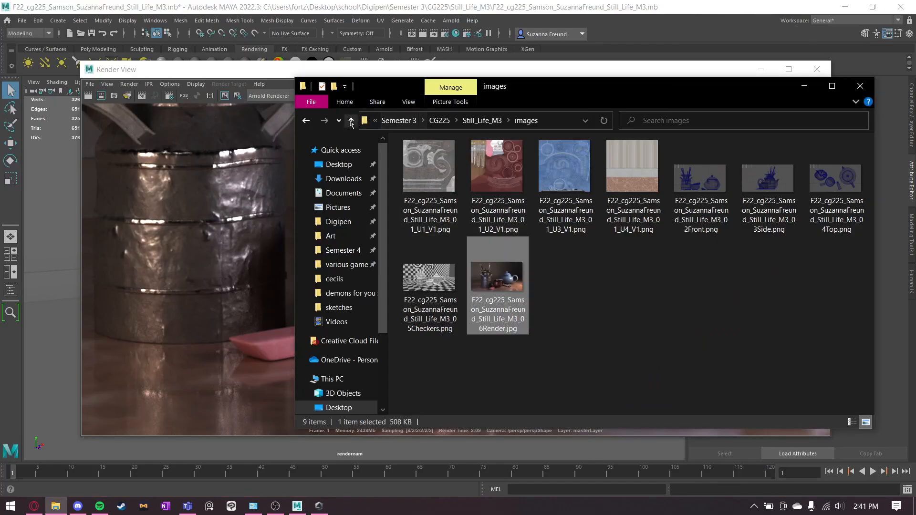
Browse the texture maps in the sourceimages folder of Still_Life_M3, return to the project folder and minimize File Explorer
click(351, 120)
double_click(421, 171)
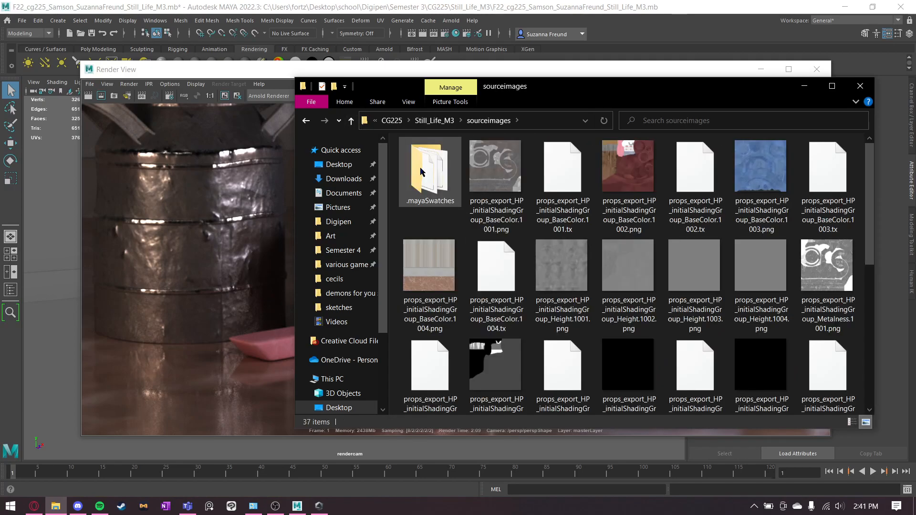
scroll(606, 257, down, 5)
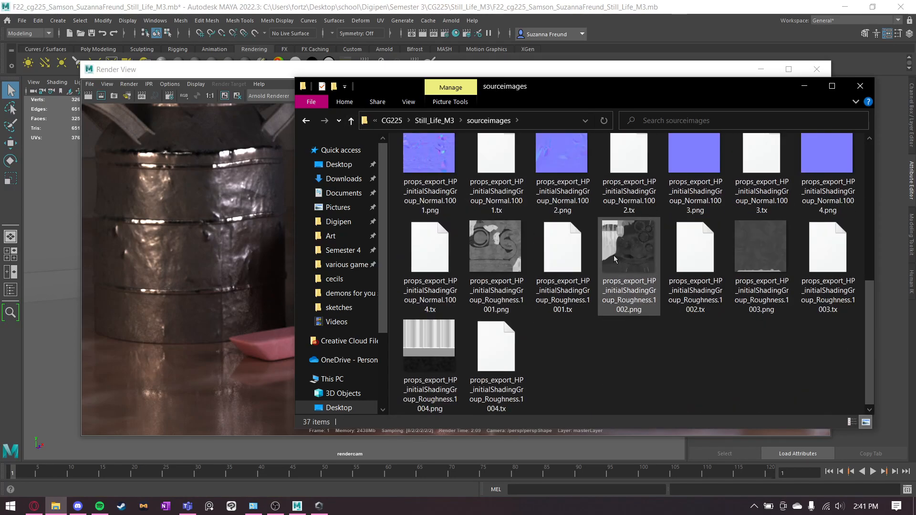
scroll(608, 248, up, 5)
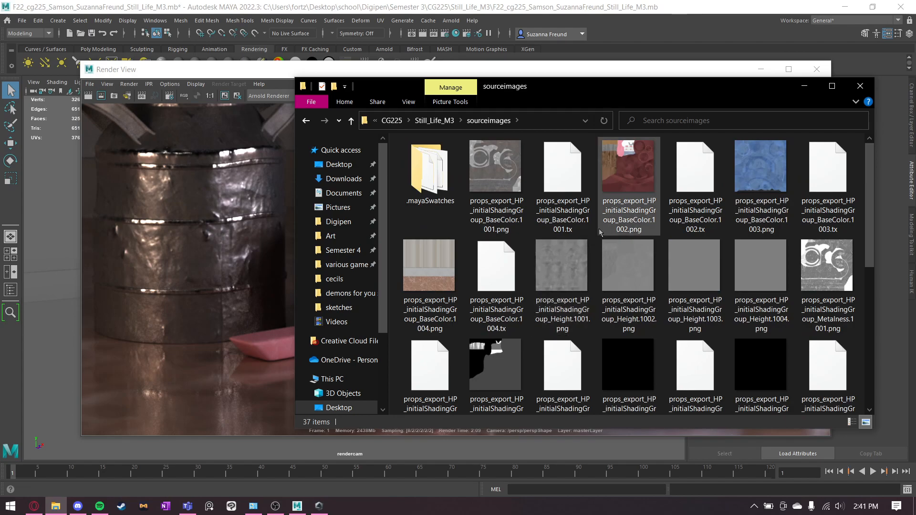
scroll(600, 232, down, 5)
key(alt+Up)
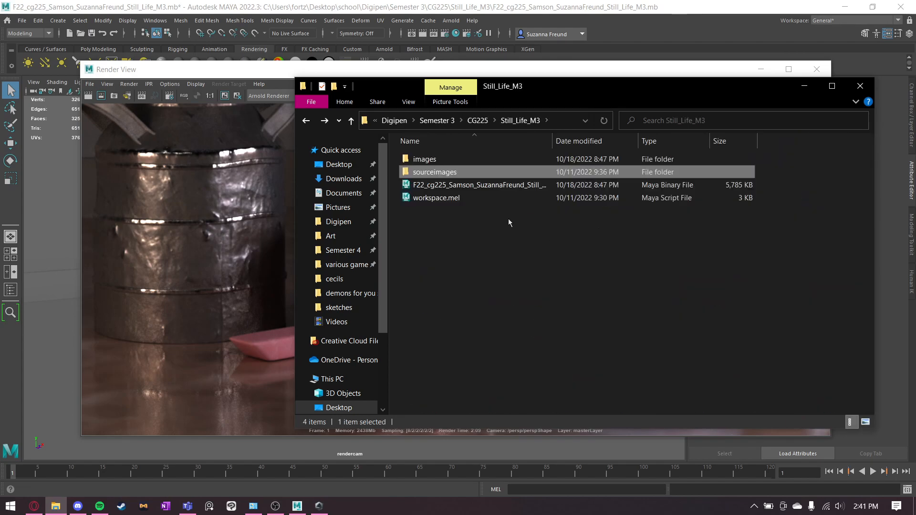
click(805, 87)
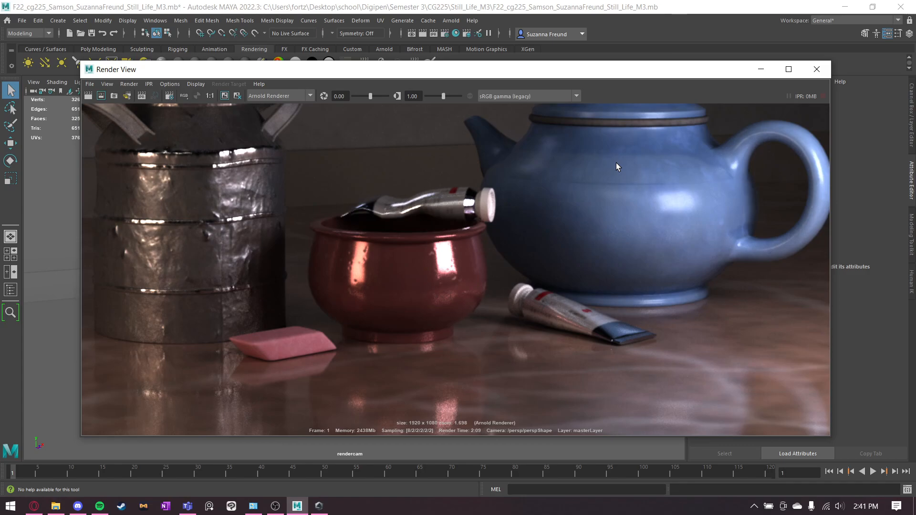
Move the Render View aside to check the viewport's available renderers, and put the window back over the workspace
click(768, 492)
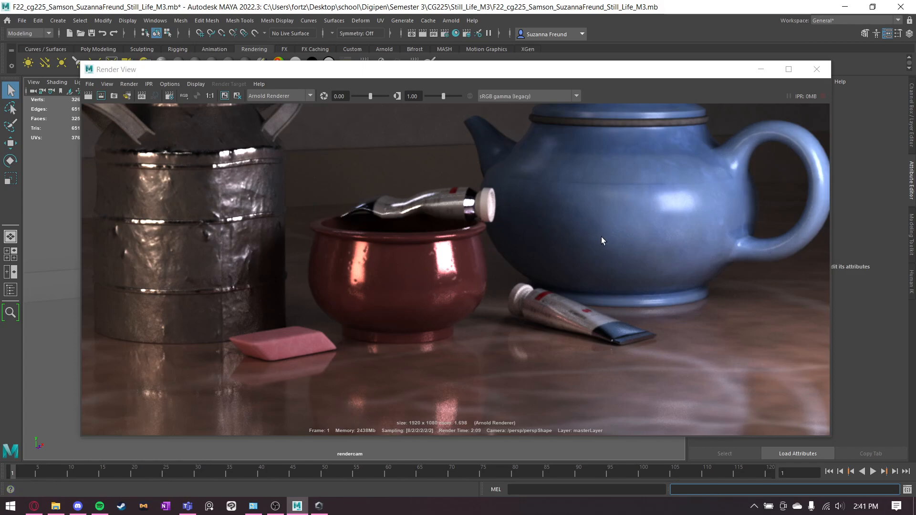
scroll(468, 239, down, 5)
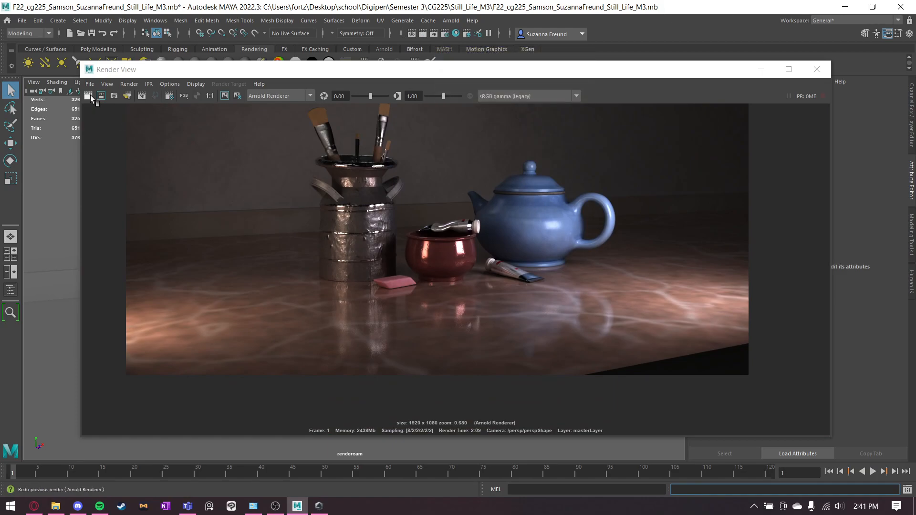
drag(725, 70, 673, 202)
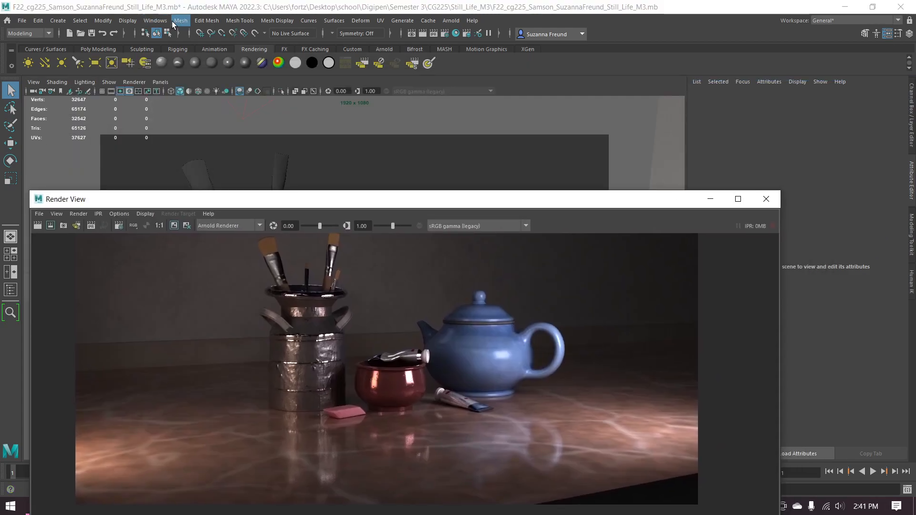
click(134, 82)
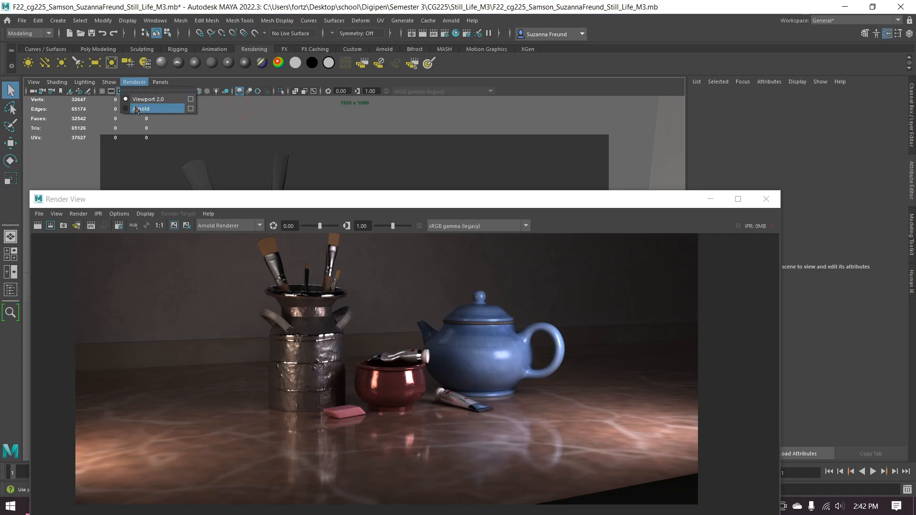
click(135, 82)
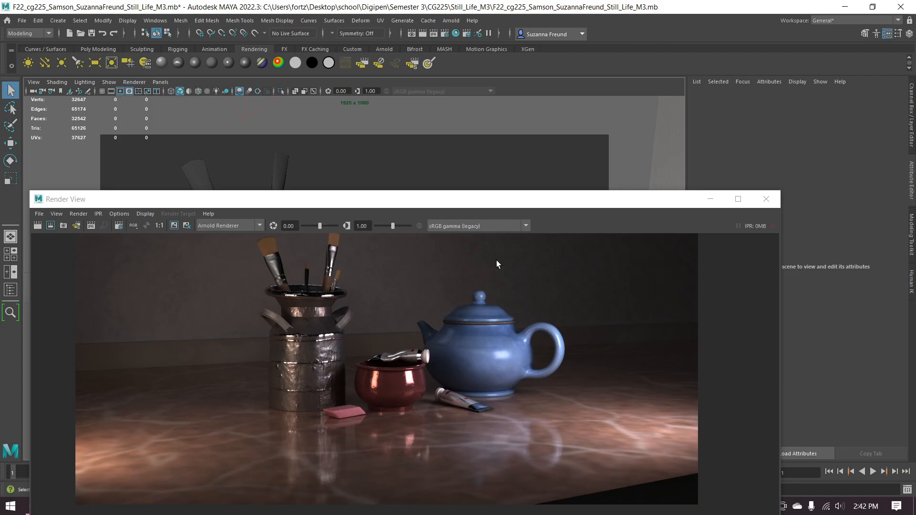
drag(427, 202, 460, 73)
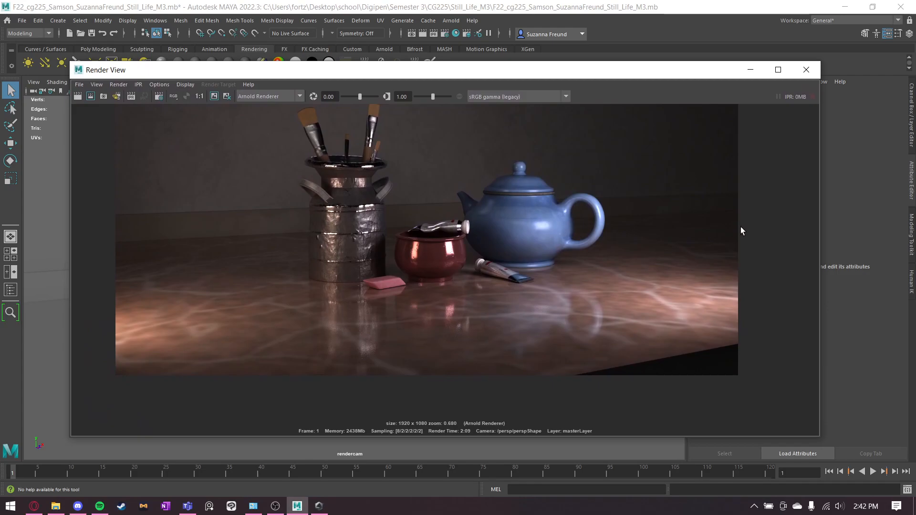
Examine the whole still-life composition in the new render, with the brushes, can, bowl and teapot in frame
scroll(376, 246, up, 4)
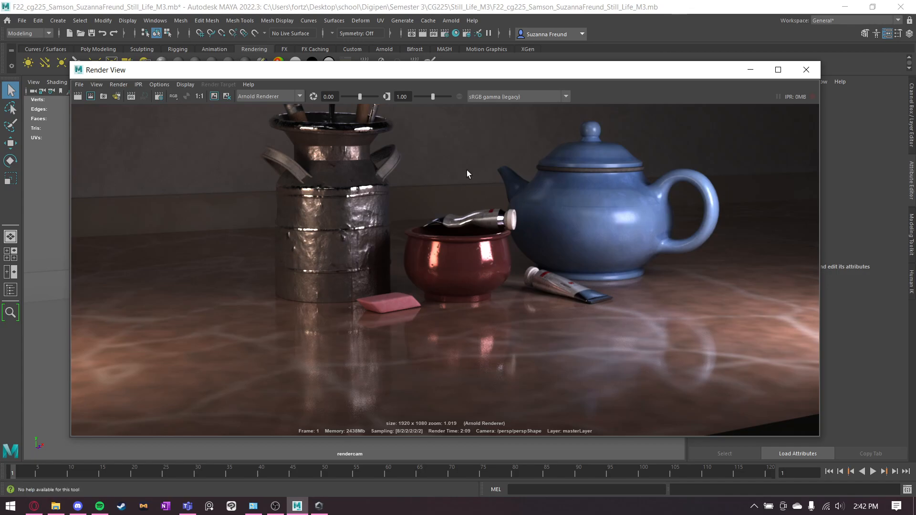
alt+middle_drag(469, 172, 433, 284)
scroll(484, 227, down, 3)
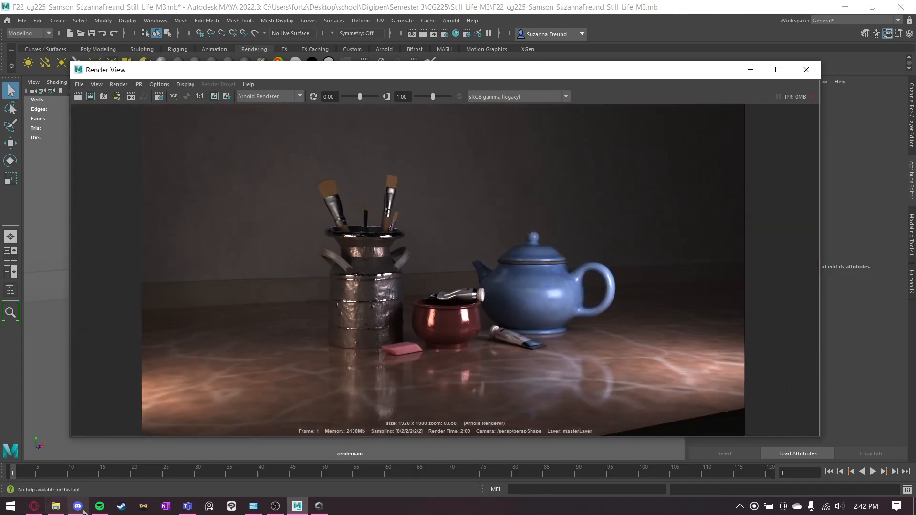
scroll(489, 254, up, 3)
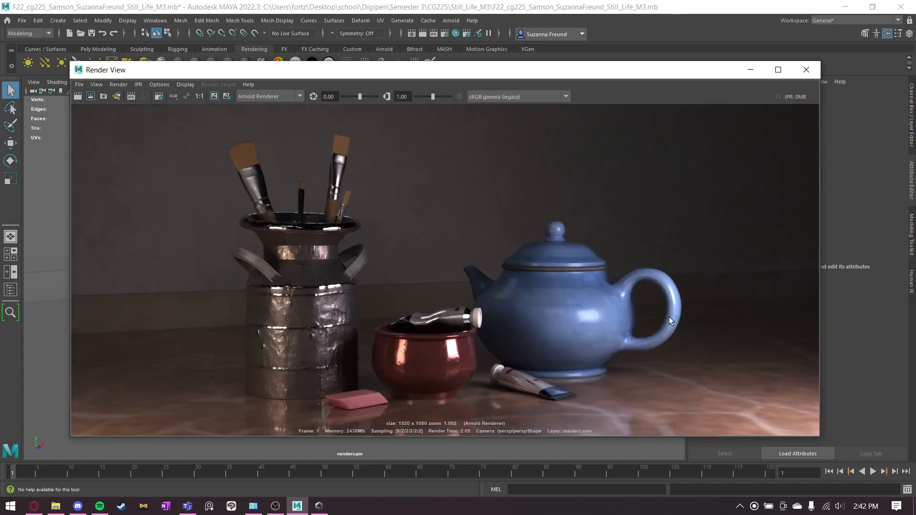
alt+middle_drag(535, 299, 538, 279)
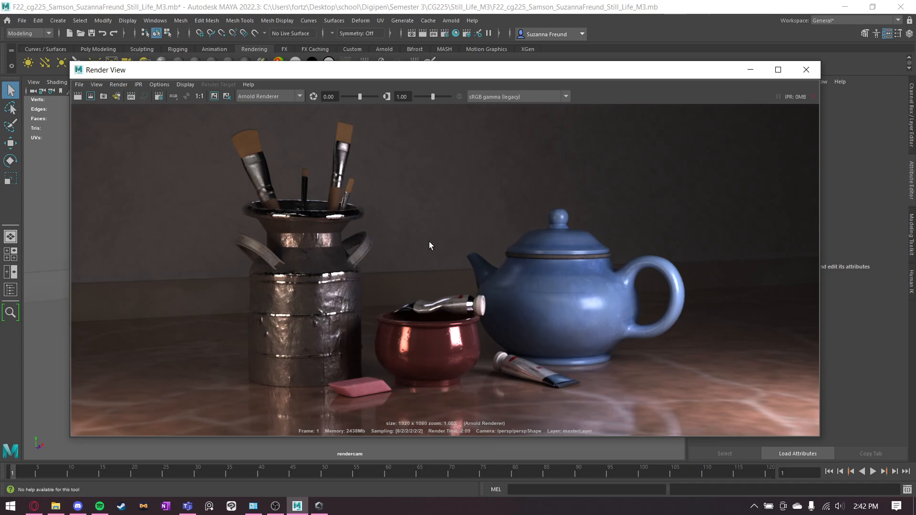
Examine the red bowl's highlights, the paint tube and the can's rim and handles up close in the render
scroll(396, 377, up, 6)
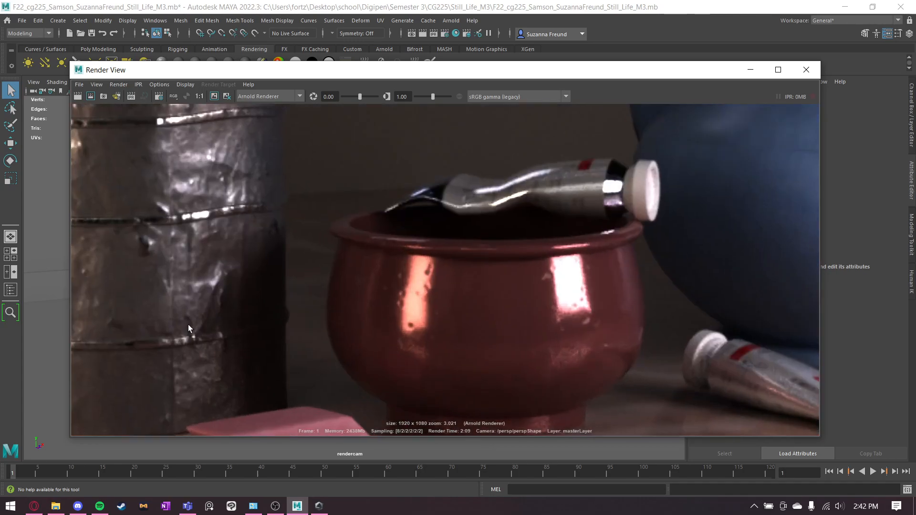
scroll(486, 196, down, 3)
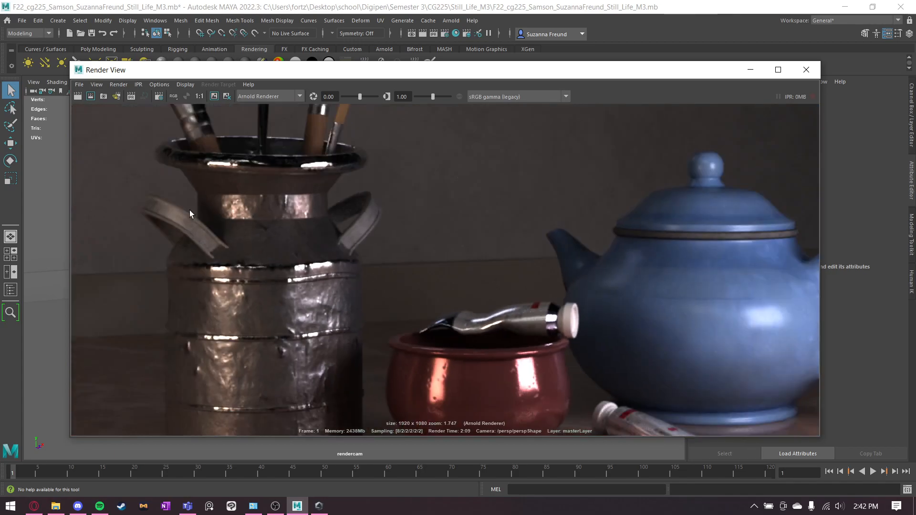
scroll(292, 186, up, 3)
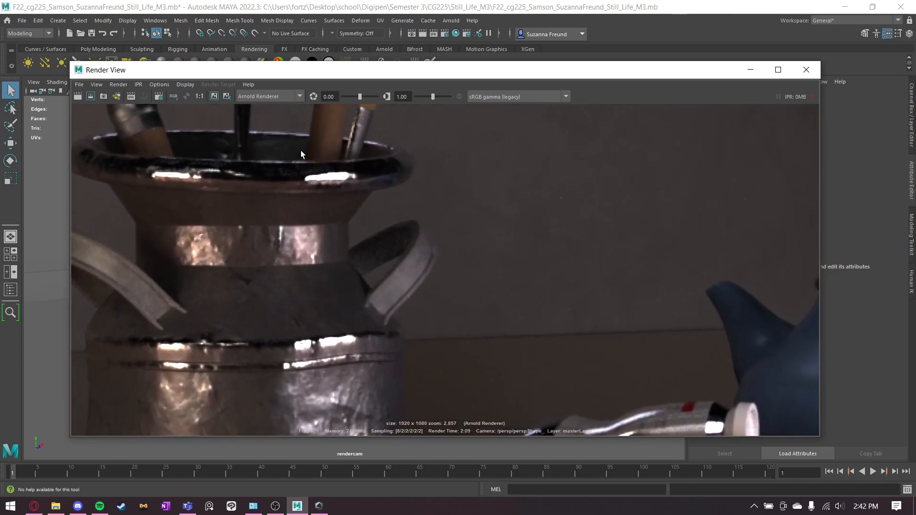
scroll(599, 311, down, 5)
scroll(557, 272, up, 2)
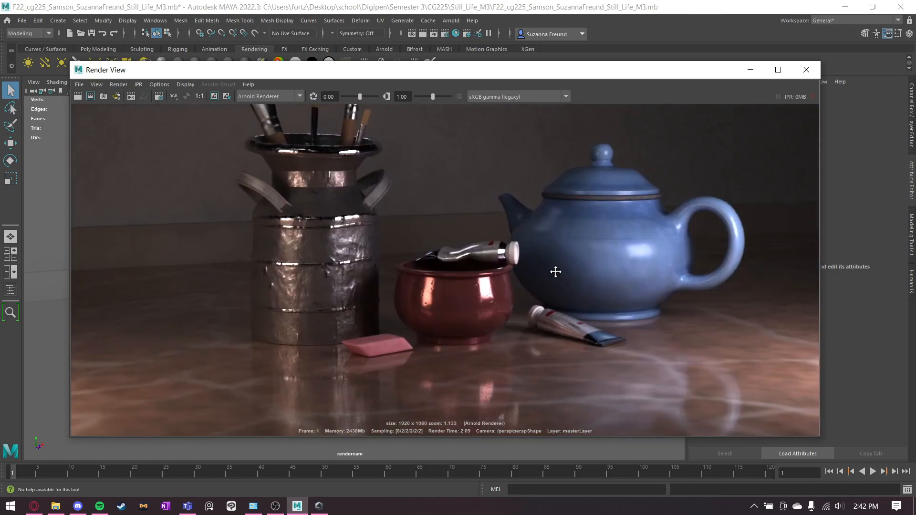
Frame all the still-life props in the Render View and narrow its window to uncover part of the viewport
alt+middle_drag(526, 256, 508, 300)
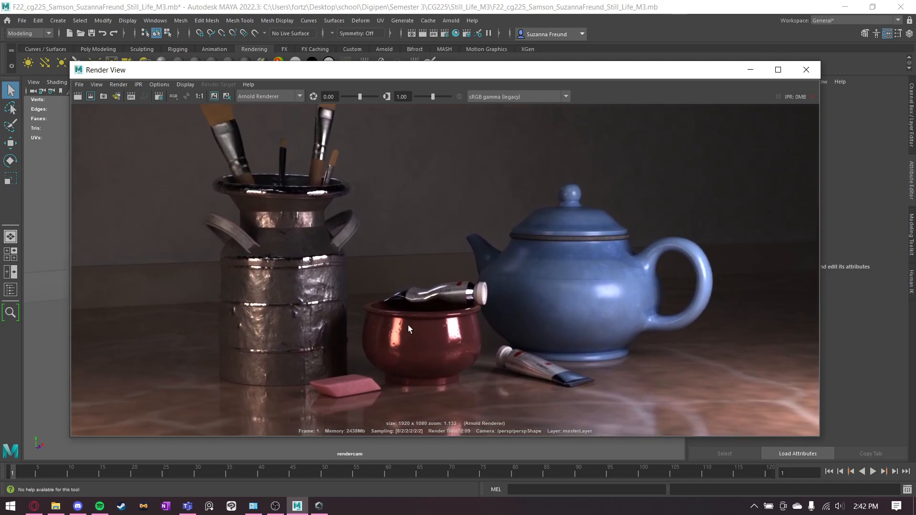
scroll(404, 317, up, 3)
scroll(527, 279, down, 5)
scroll(501, 244, up, 2)
scroll(498, 249, down, 1)
alt+middle_drag(498, 249, 503, 357)
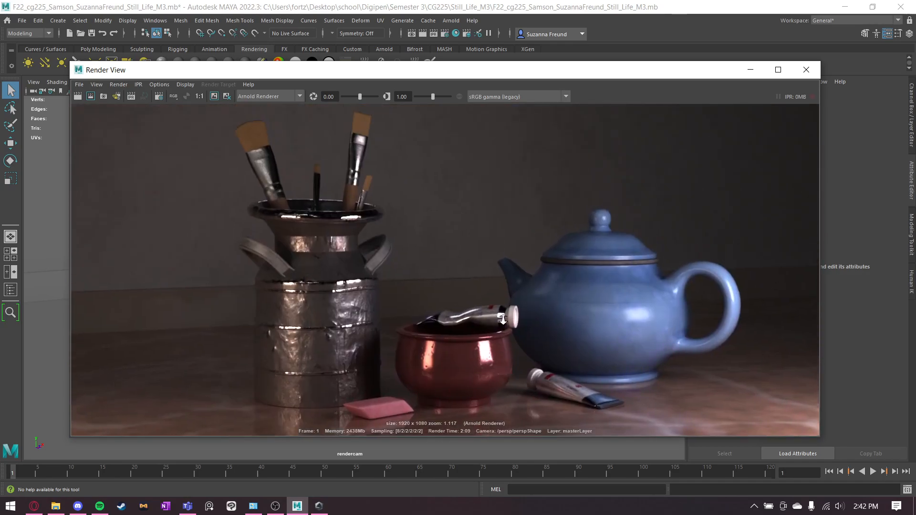
scroll(504, 323, down, 2)
alt+middle_drag(503, 323, 428, 274)
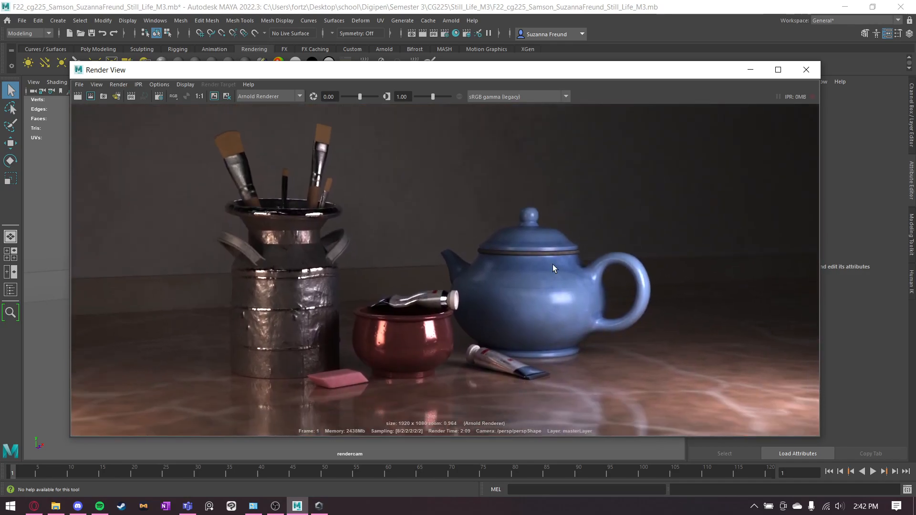
drag(71, 236, 207, 221)
scroll(563, 253, up, 5)
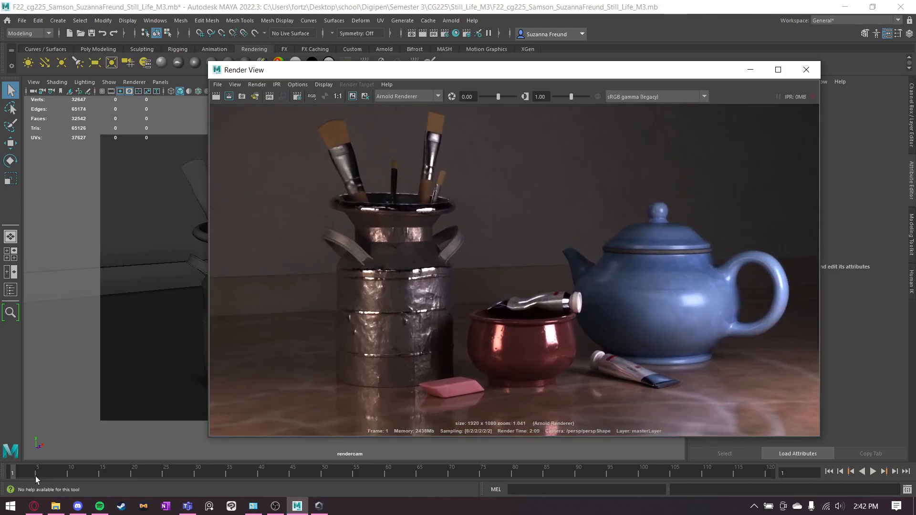
Switch to File Explorer and reopen M3_06Render.jpg from the project's images folder for comparison
click(55, 506)
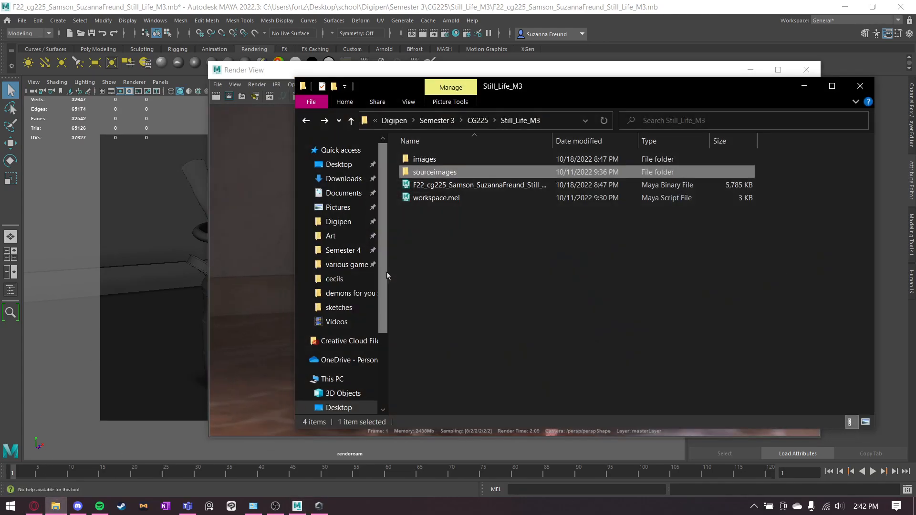
double_click(444, 159)
click(491, 267)
double_click(492, 267)
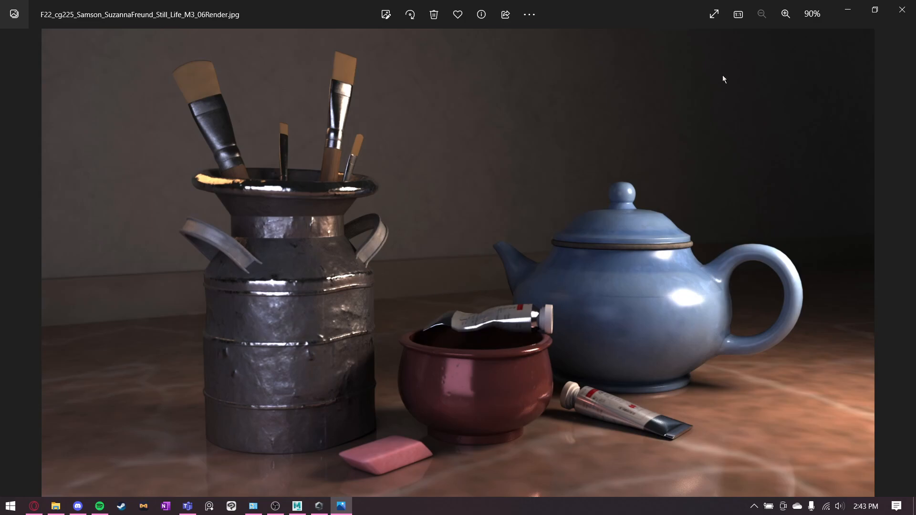
Close the M3_06Render.jpg preview, view M3_05Checkers.png from the project's images folder, and return to Maya
click(901, 10)
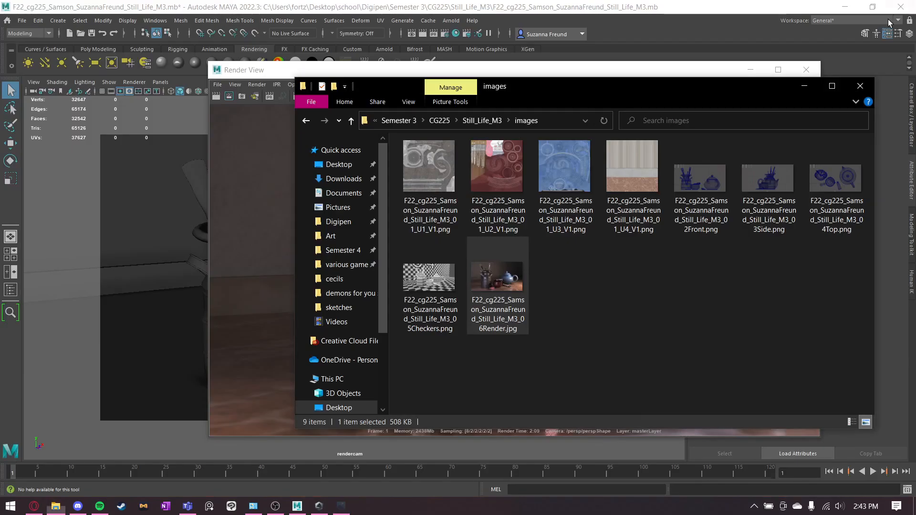
double_click(444, 304)
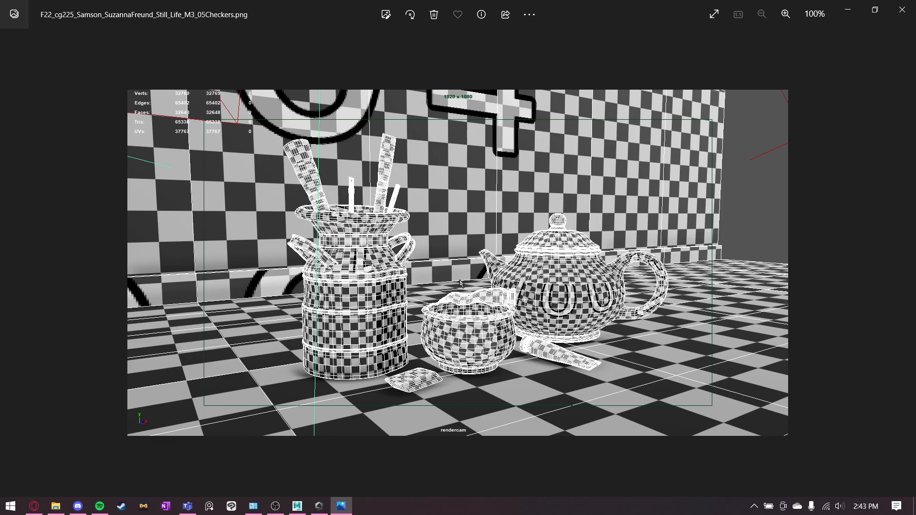
click(903, 10)
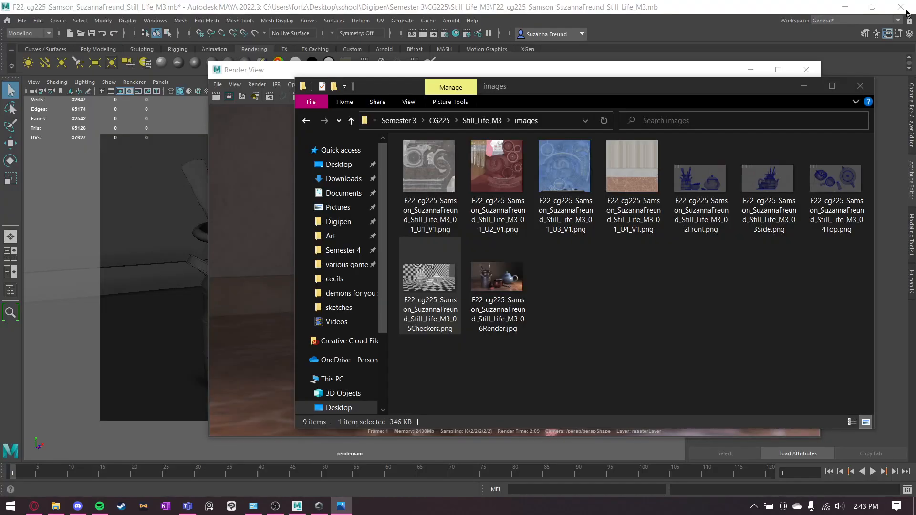
click(810, 87)
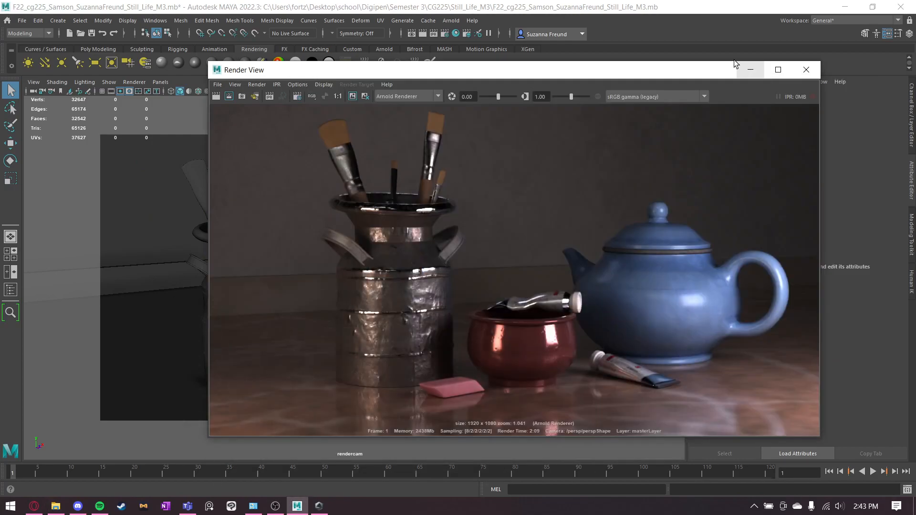
Close the Render View and slightly adjust the rendercam's angle on the still-life props
click(795, 76)
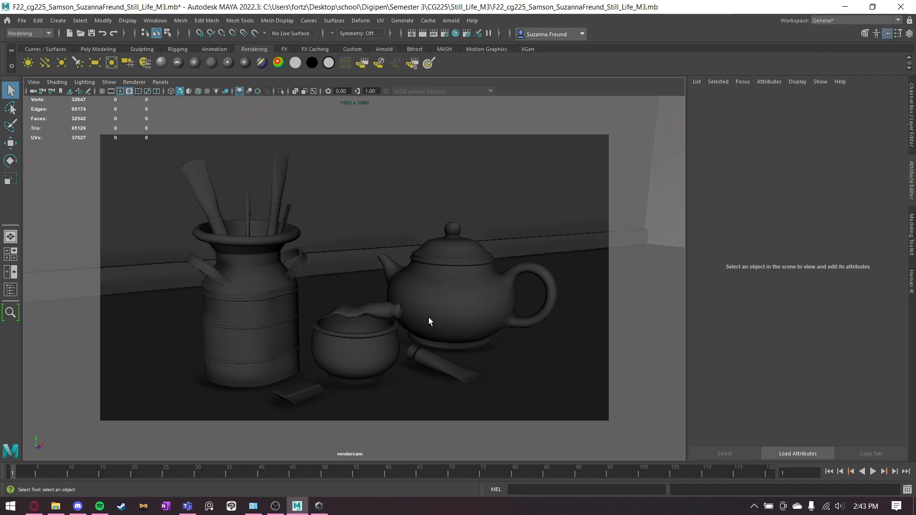
alt+drag(429, 316, 470, 277)
alt+drag(346, 348, 328, 342)
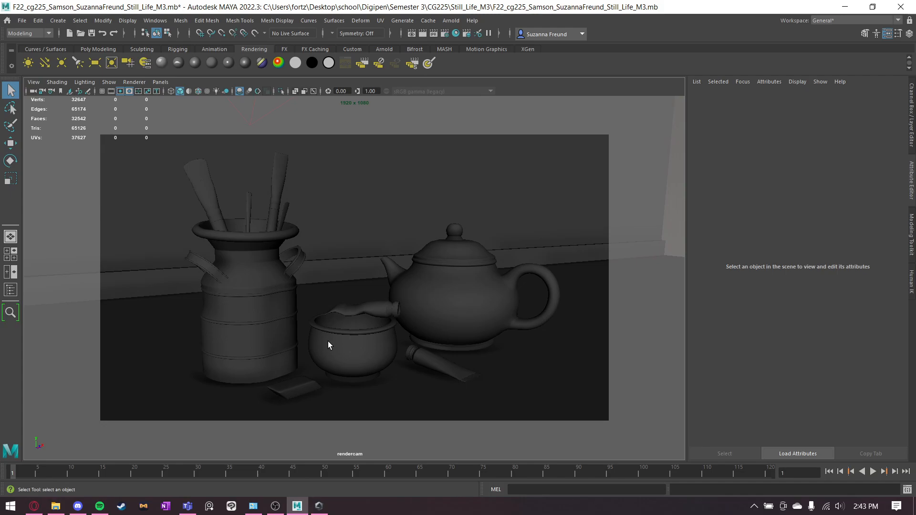
alt+drag(330, 344, 332, 344)
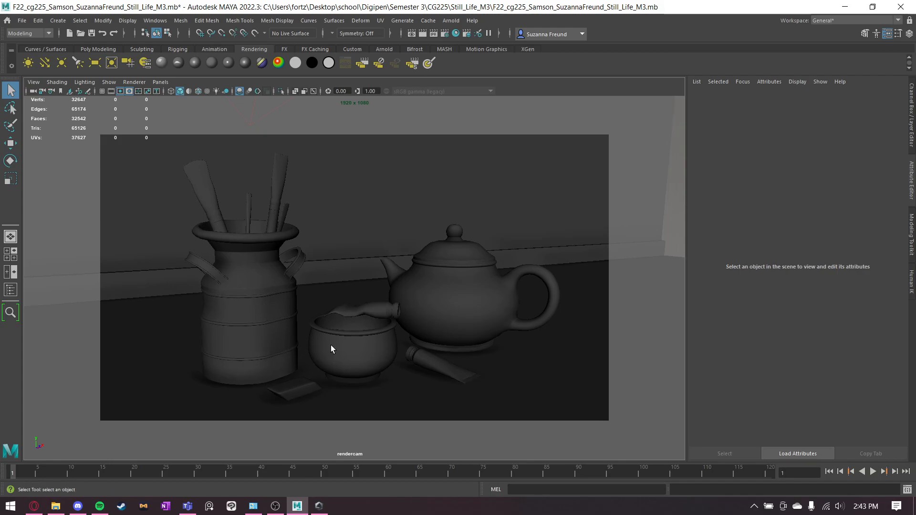